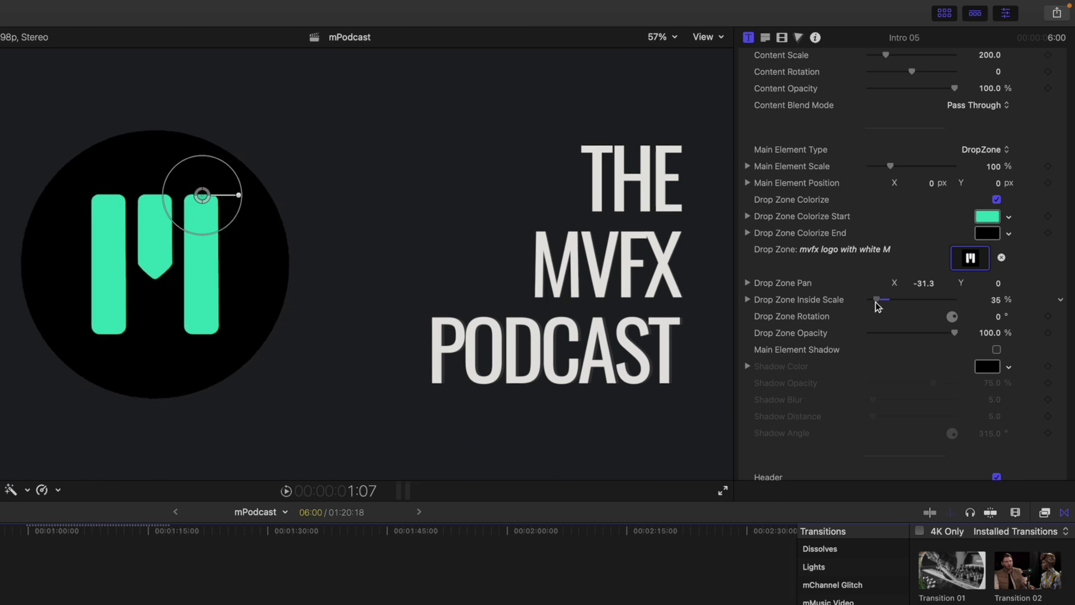
Set the Drop Zone Inside Scale of the Intro 05 title to 63%
{"action": "left_click_drag", "start_coordinate": [877, 306], "coordinate": [883, 305]}
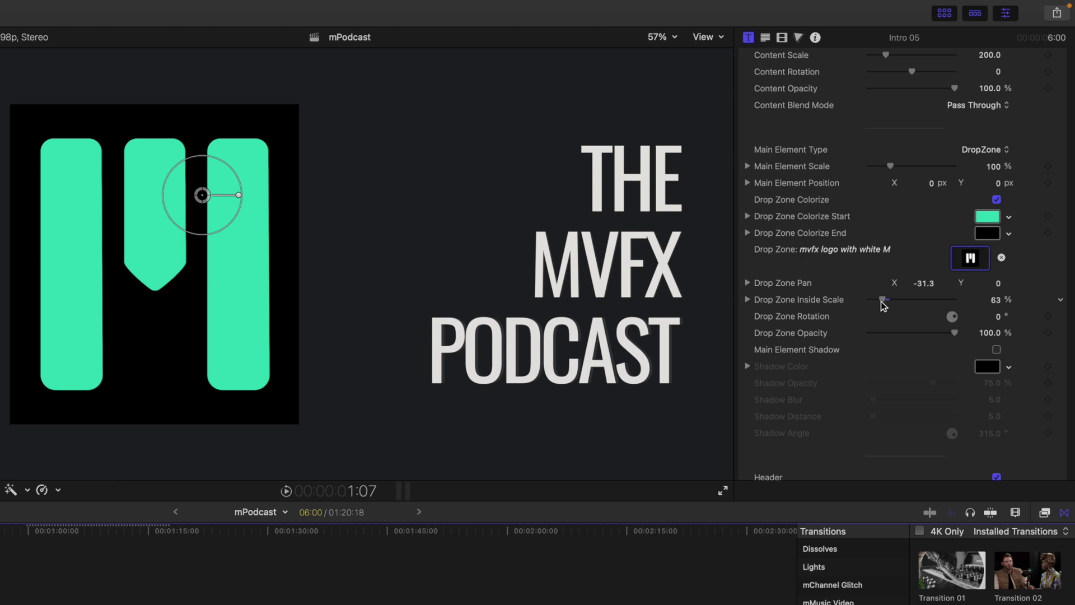
Try the Main Element Shadow on and the Header off in the intro title, restoring both settings
{"action": "scroll", "coordinate": [804, 296], "scroll_direction": "down", "scroll_amount": 3}
{"action": "left_click", "coordinate": [996, 281]}
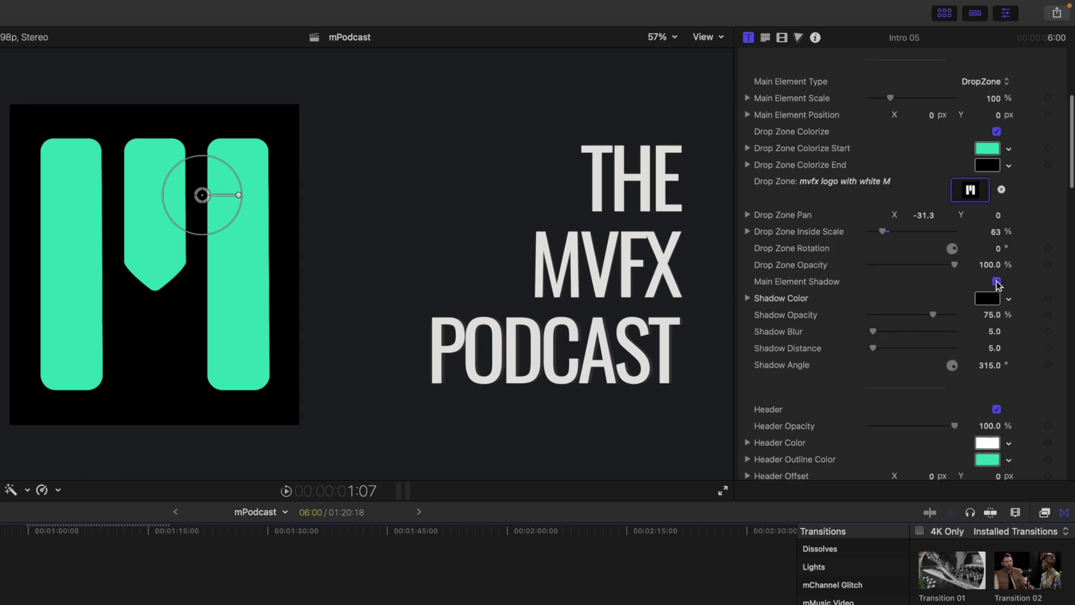
{"action": "left_click", "coordinate": [996, 281]}
{"action": "scroll", "coordinate": [776, 361], "scroll_direction": "down", "scroll_amount": 5}
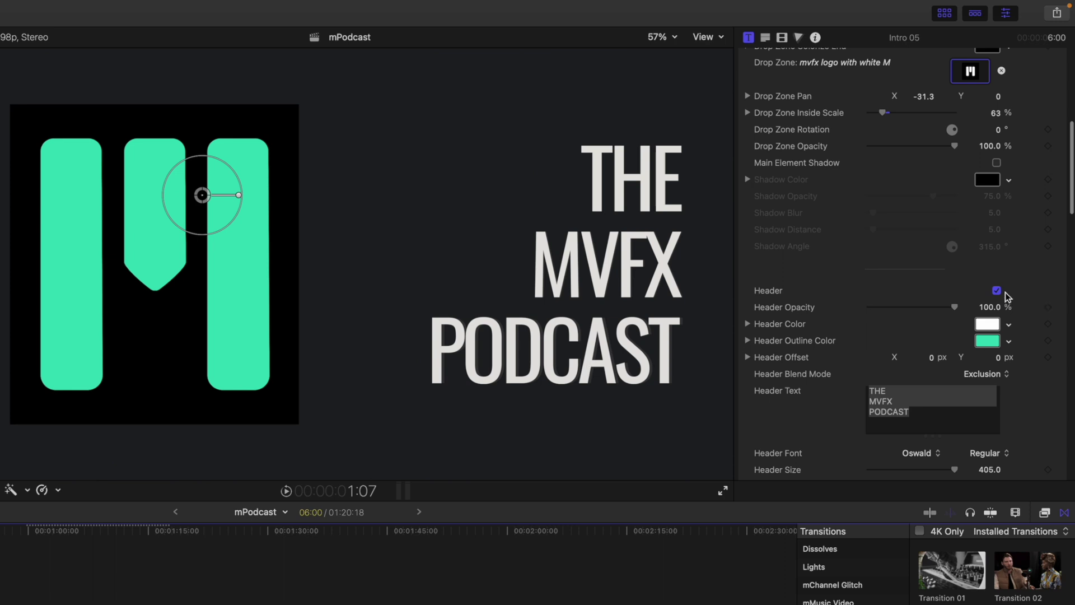
{"action": "left_click", "coordinate": [996, 290]}
{"action": "left_click", "coordinate": [996, 290]}
Examine the intro's header, title, description and logo parameters, playing ahead to see the scrolling description text
{"action": "scroll", "coordinate": [918, 424], "scroll_direction": "down", "scroll_amount": 2}
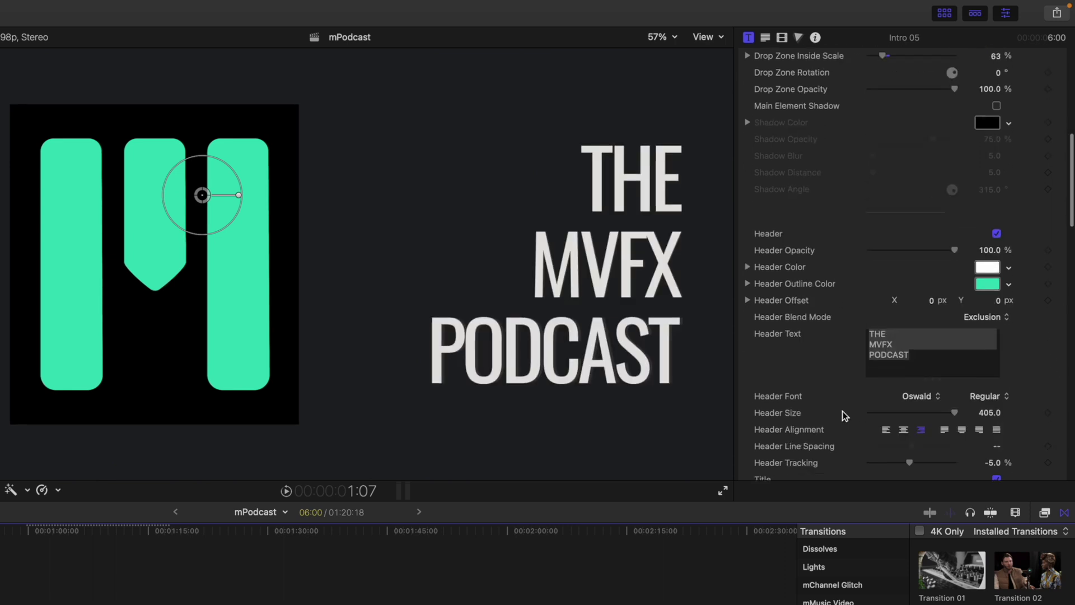
{"action": "scroll", "coordinate": [831, 388], "scroll_direction": "down", "scroll_amount": 6}
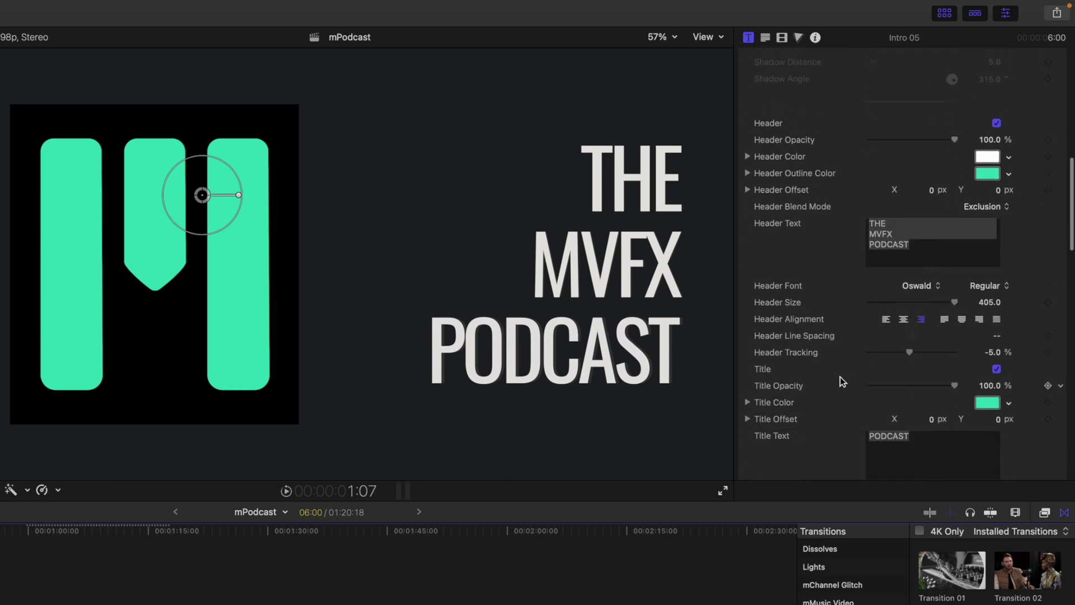
{"action": "scroll", "coordinate": [840, 376], "scroll_direction": "down", "scroll_amount": 1}
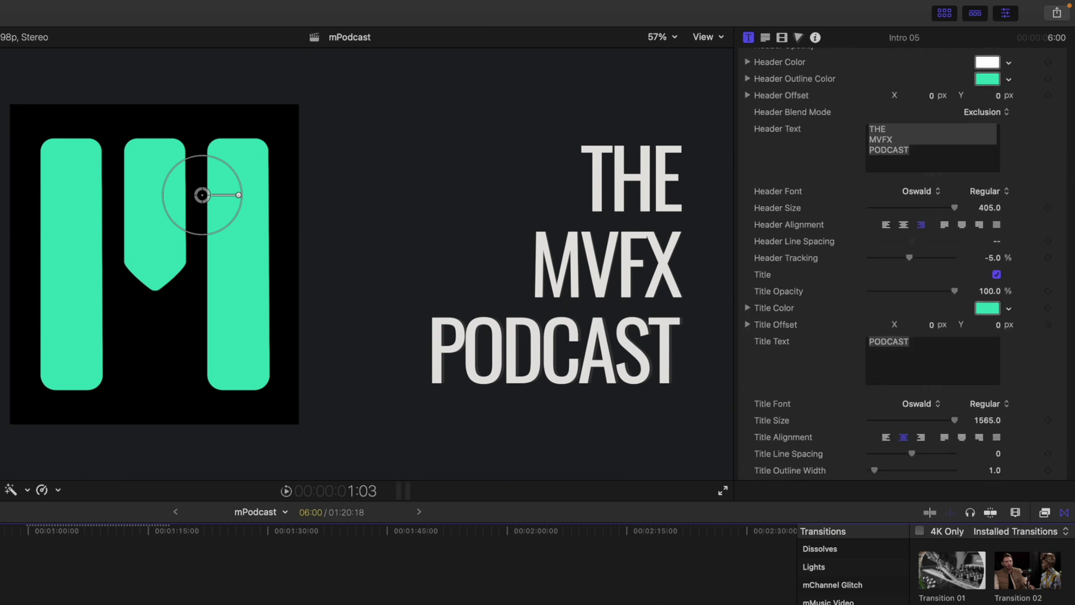
{"action": "key", "text": "space"}
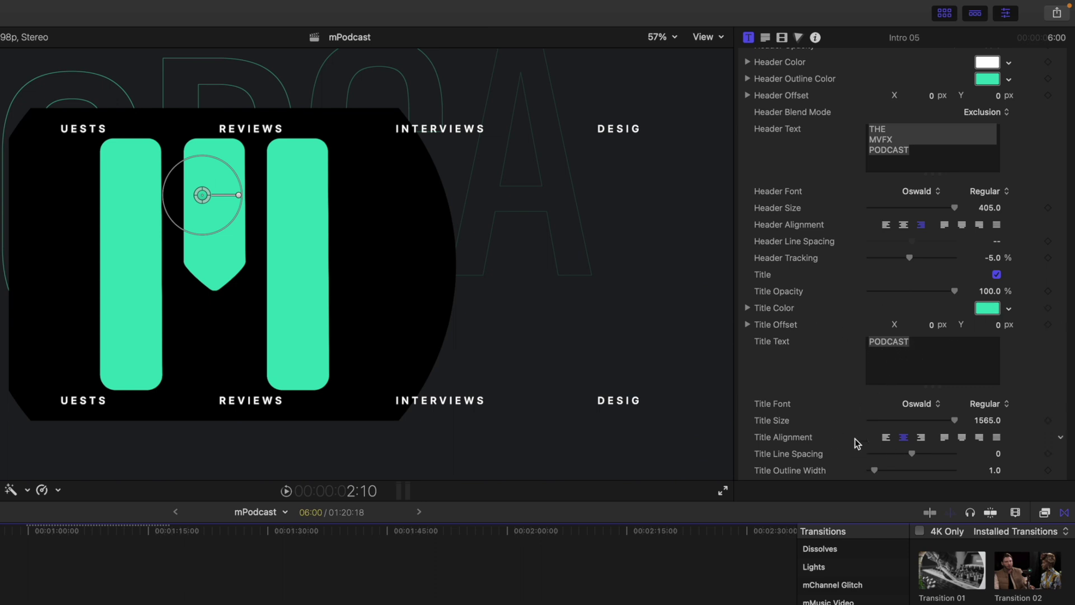
{"action": "scroll", "coordinate": [841, 437], "scroll_direction": "down", "scroll_amount": 8}
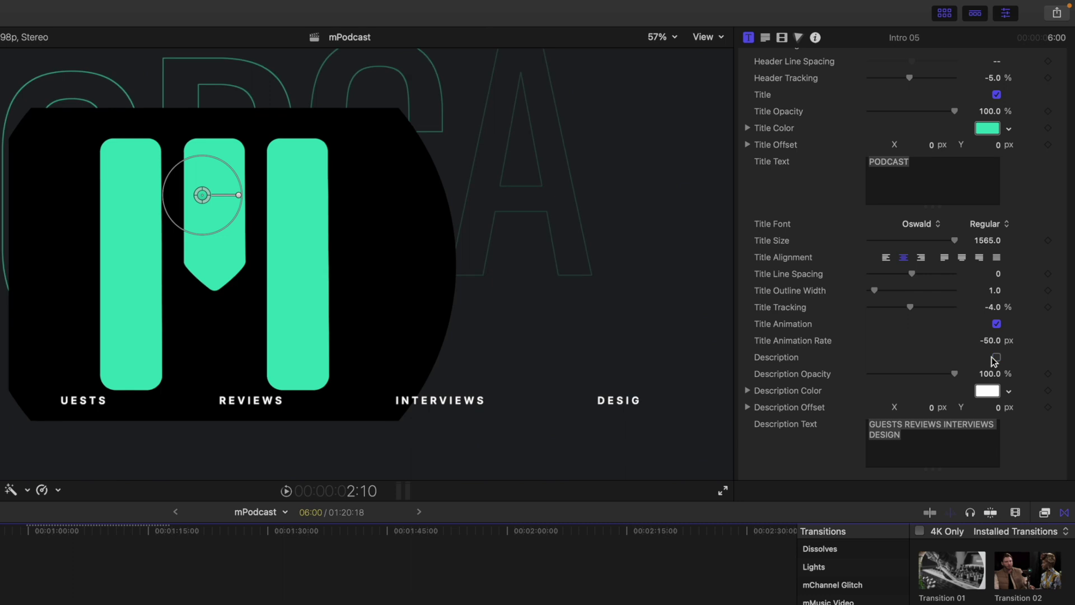
{"action": "scroll", "coordinate": [838, 375], "scroll_direction": "down", "scroll_amount": 5}
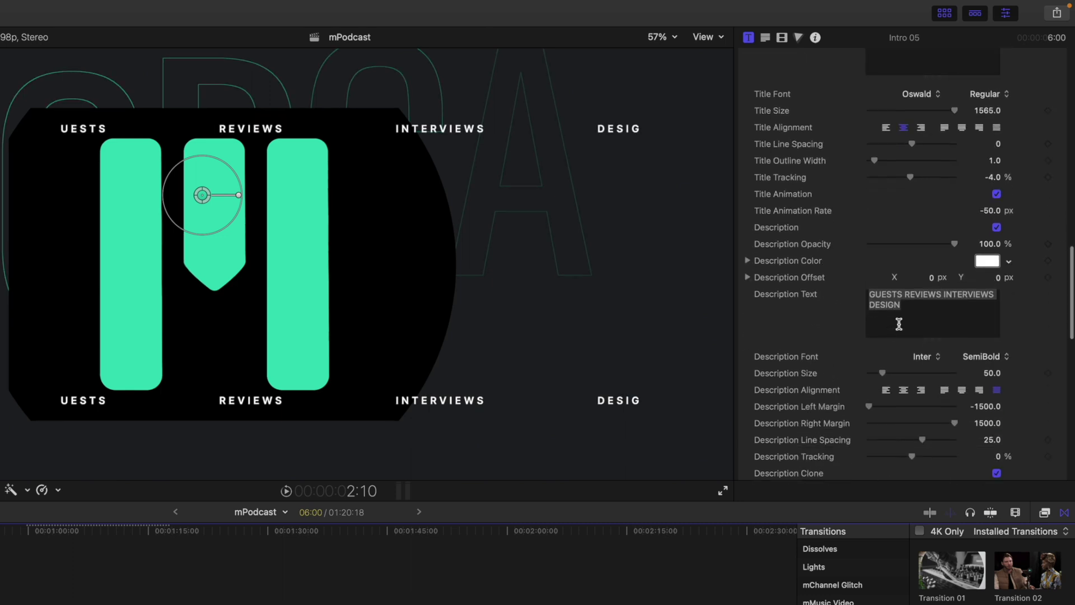
{"action": "scroll", "coordinate": [831, 321], "scroll_direction": "down", "scroll_amount": 4}
{"action": "scroll", "coordinate": [820, 348], "scroll_direction": "down", "scroll_amount": 5}
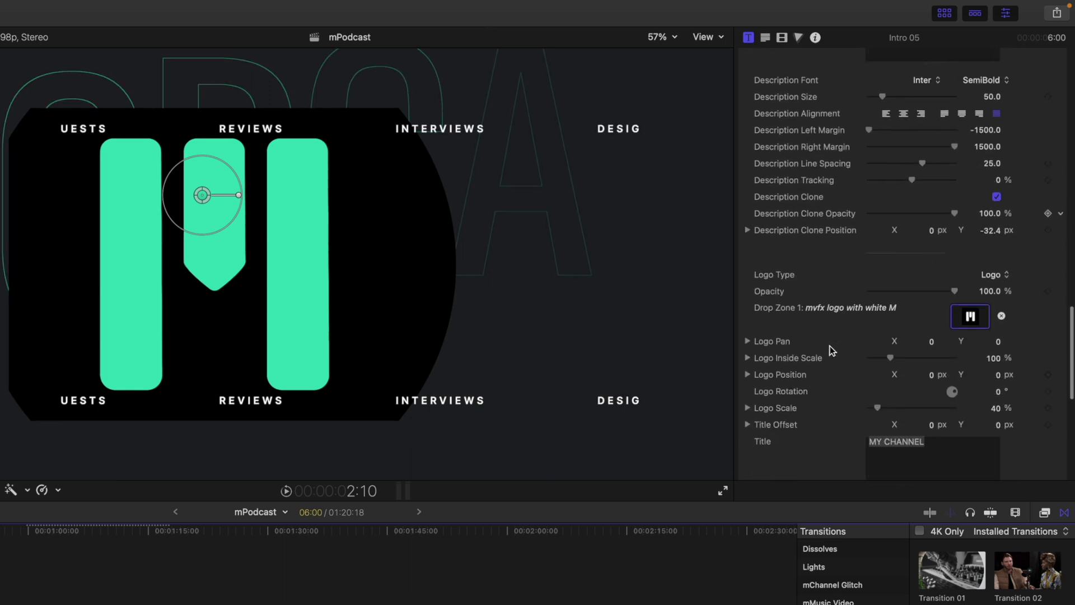
{"action": "scroll", "coordinate": [912, 293], "scroll_direction": "down", "scroll_amount": 2}
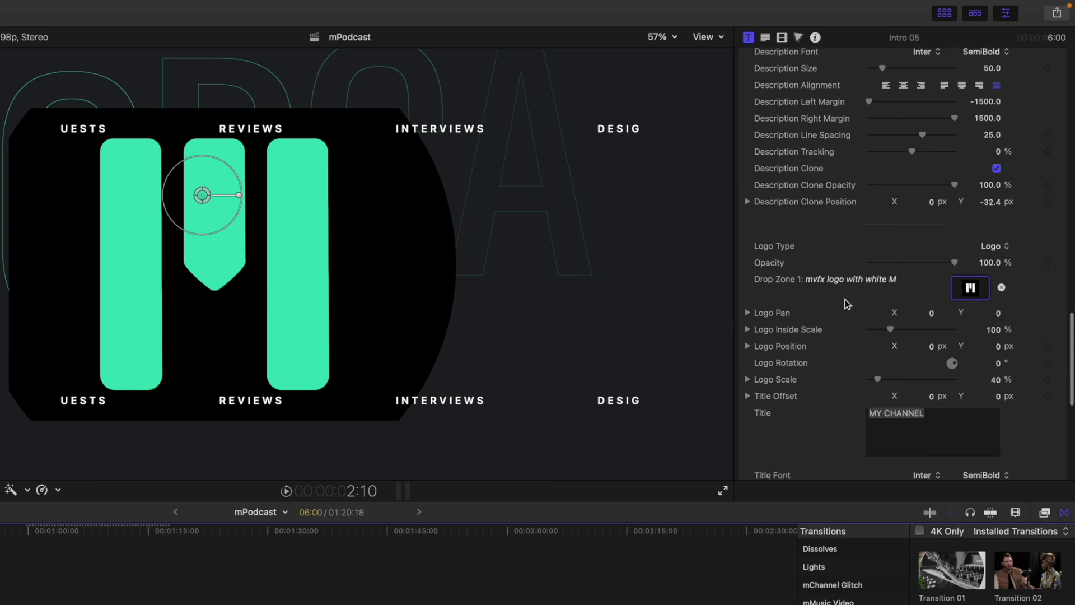
Play the intro through to its logo reveal at 3:09 and examine the logo title and background parameters
{"action": "key", "text": "space"}
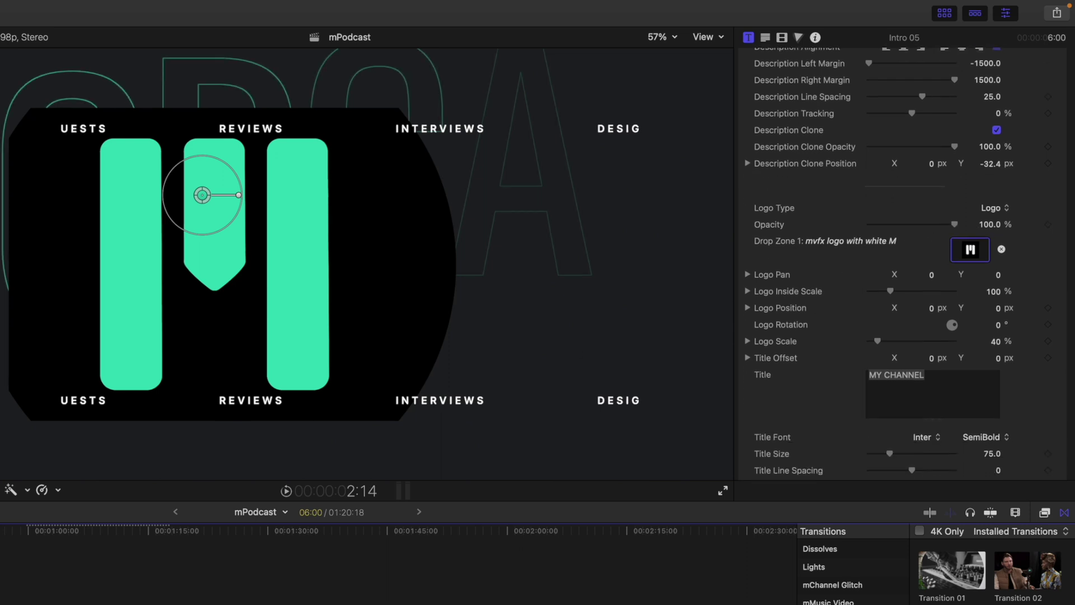
{"action": "key", "text": "space"}
{"action": "key", "text": "j"}
{"action": "key", "text": "l"}
{"action": "scroll", "coordinate": [827, 313], "scroll_direction": "down", "scroll_amount": 7}
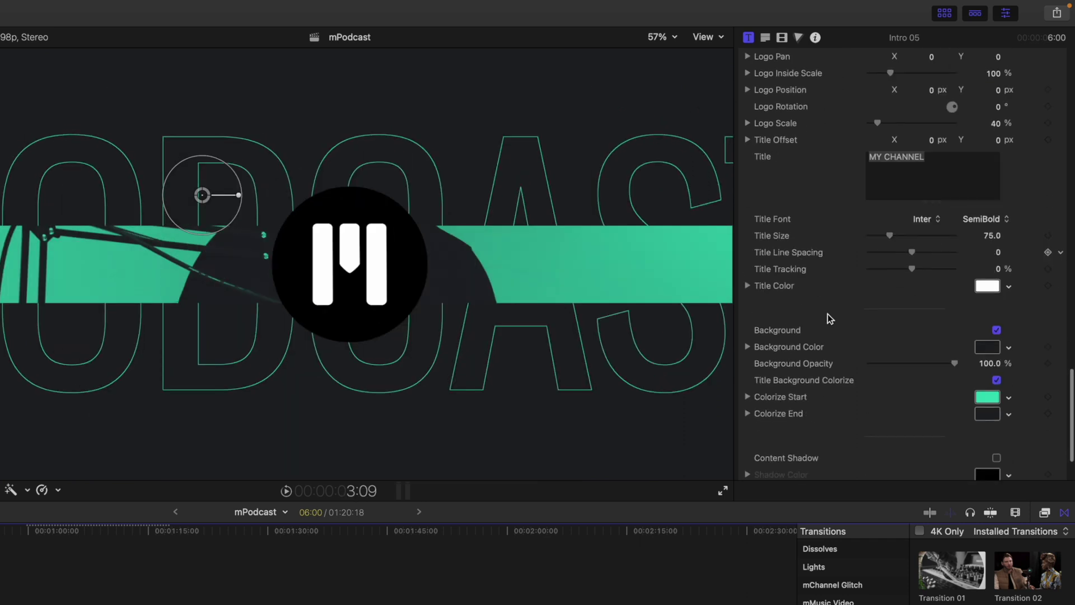
{"action": "scroll", "coordinate": [829, 241], "scroll_direction": "down", "scroll_amount": 2}
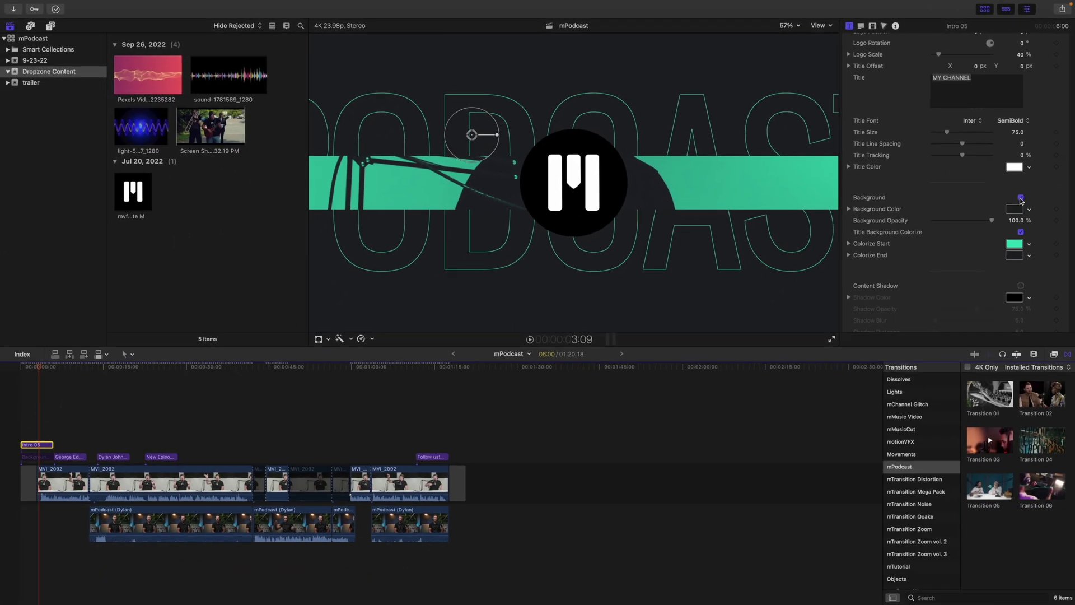
Turn off the intro title's Background and replay the intro from near its start without it
{"action": "left_click", "coordinate": [1021, 198]}
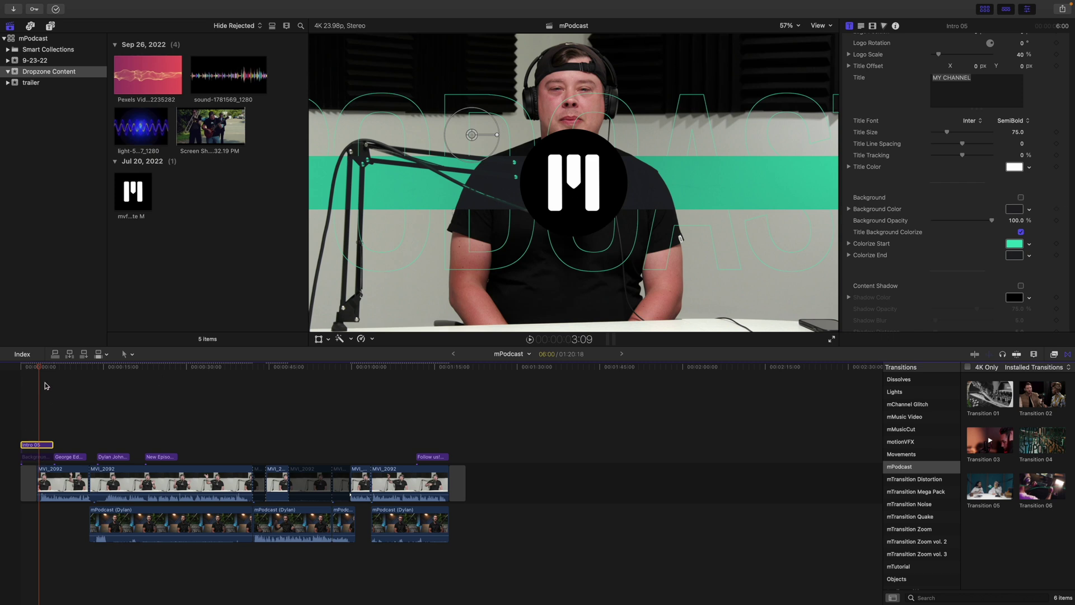
{"action": "left_click_drag", "start_coordinate": [40, 369], "coordinate": [31, 376]}
{"action": "key", "text": "space"}
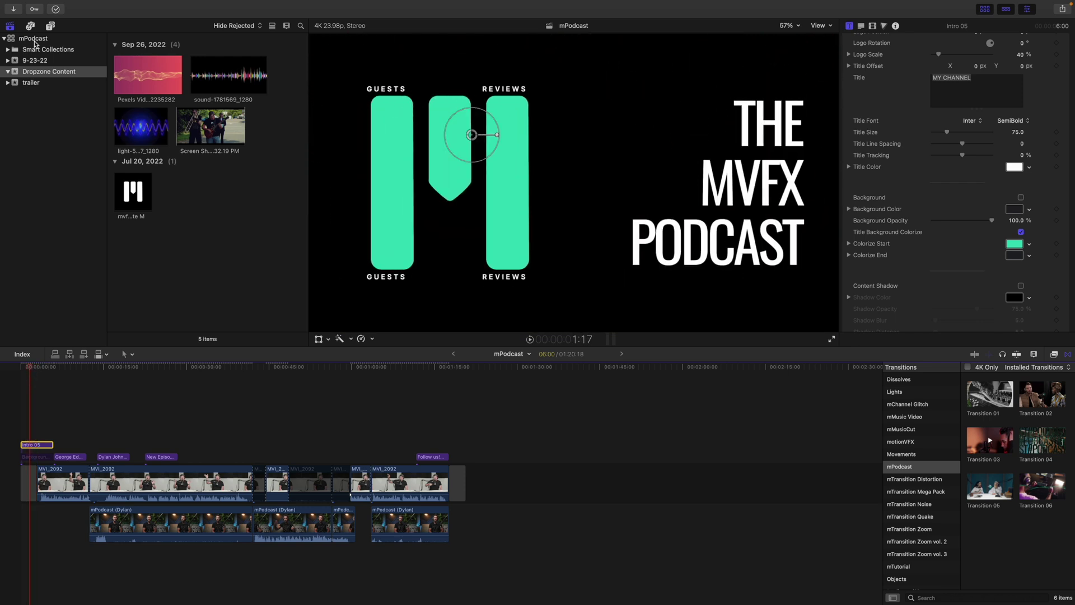
Browse the mPodcast title backgrounds and preview the Background 04 clip beneath the intro, leaving that clip disabled
{"action": "left_click", "coordinate": [51, 25]}
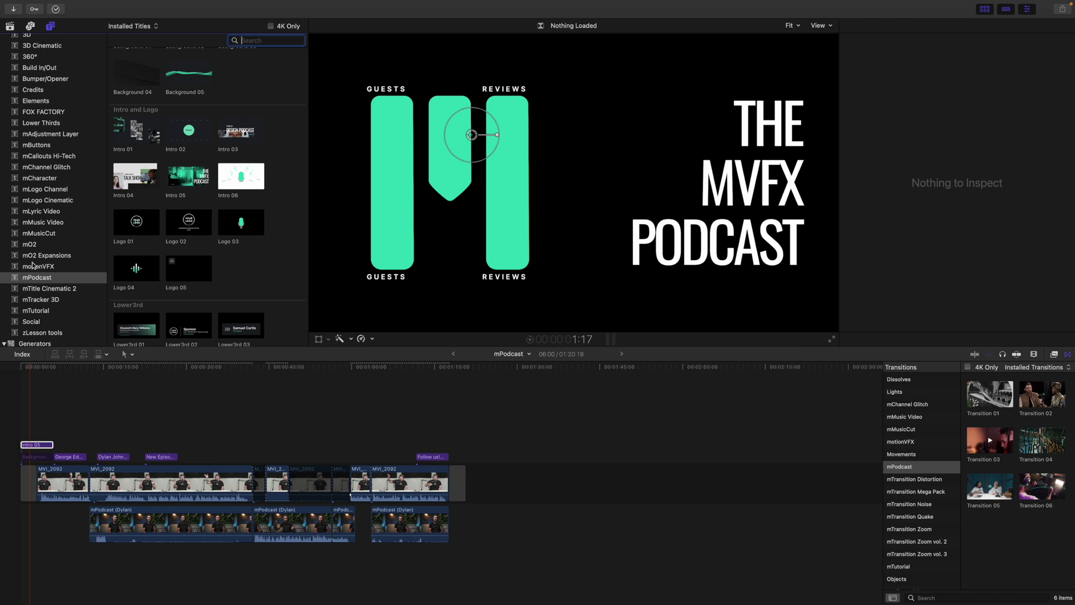
{"action": "scroll", "coordinate": [251, 255], "scroll_direction": "up", "scroll_amount": 3}
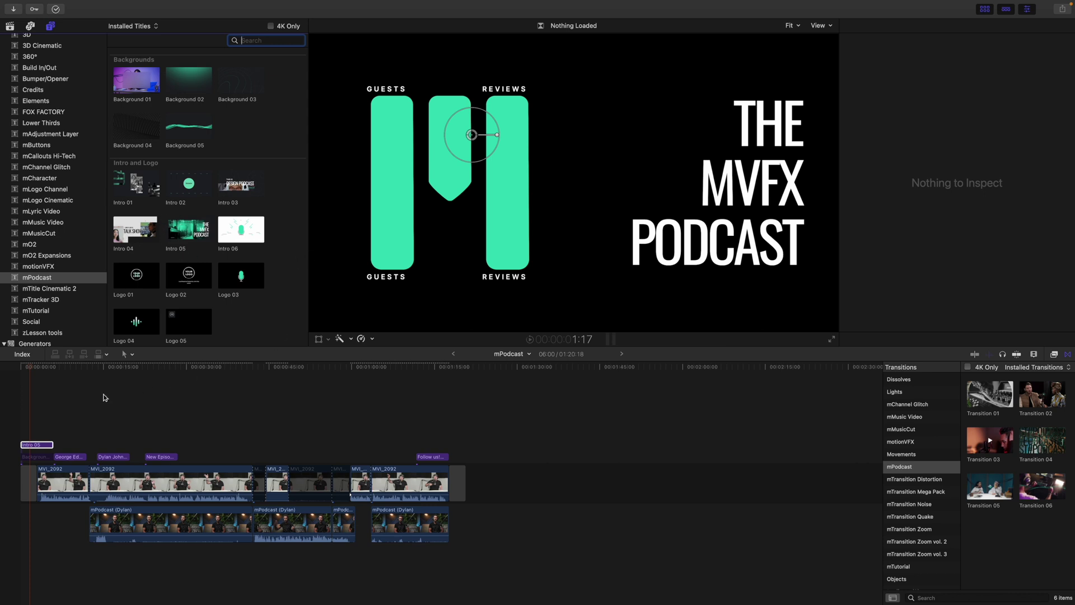
{"action": "left_click", "coordinate": [32, 460]}
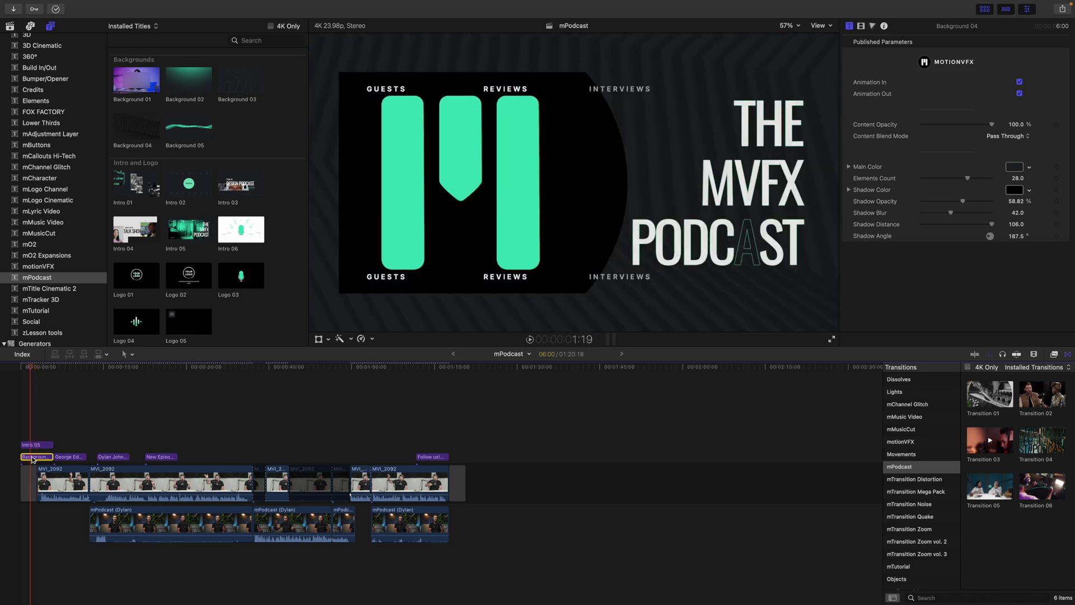
{"action": "key", "text": "v"}
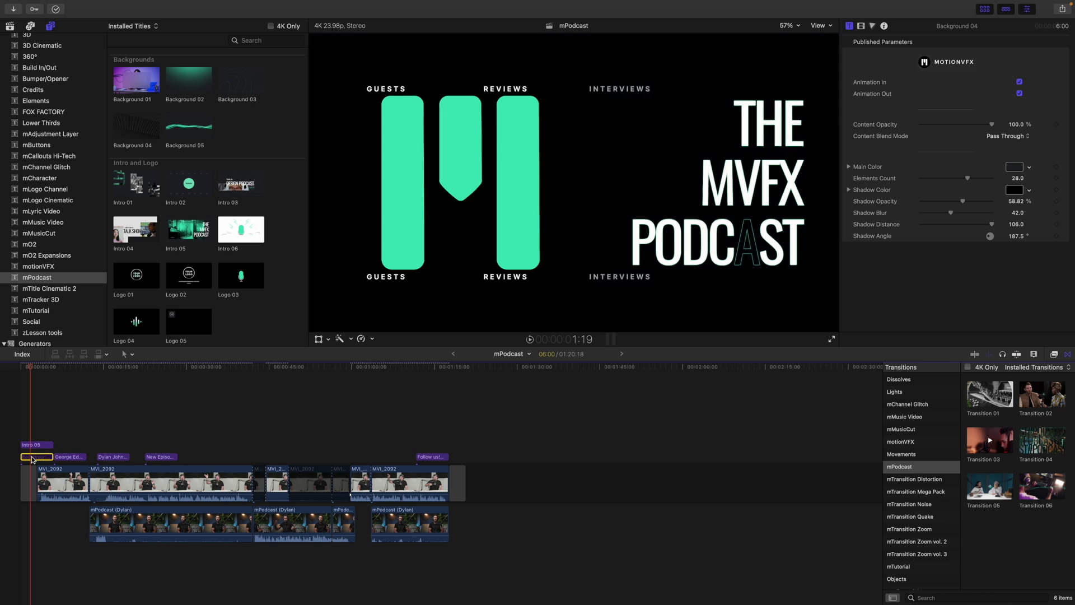
Turn the Background of the Intro 05 title back on
{"action": "left_click", "coordinate": [30, 446]}
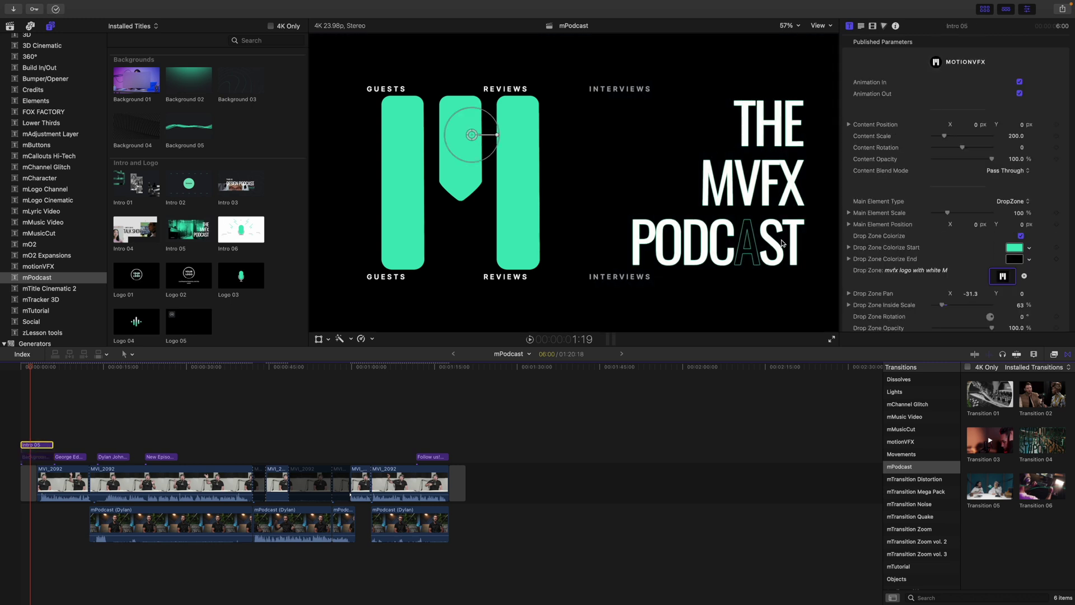
{"action": "scroll", "coordinate": [878, 252], "scroll_direction": "down", "scroll_amount": 10}
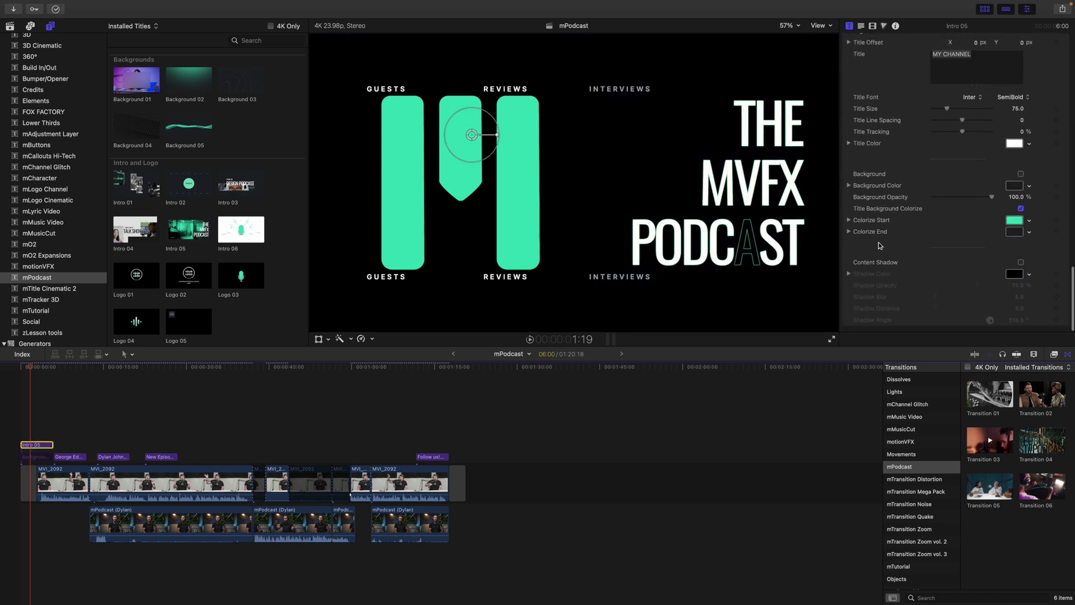
{"action": "left_click", "coordinate": [1021, 174]}
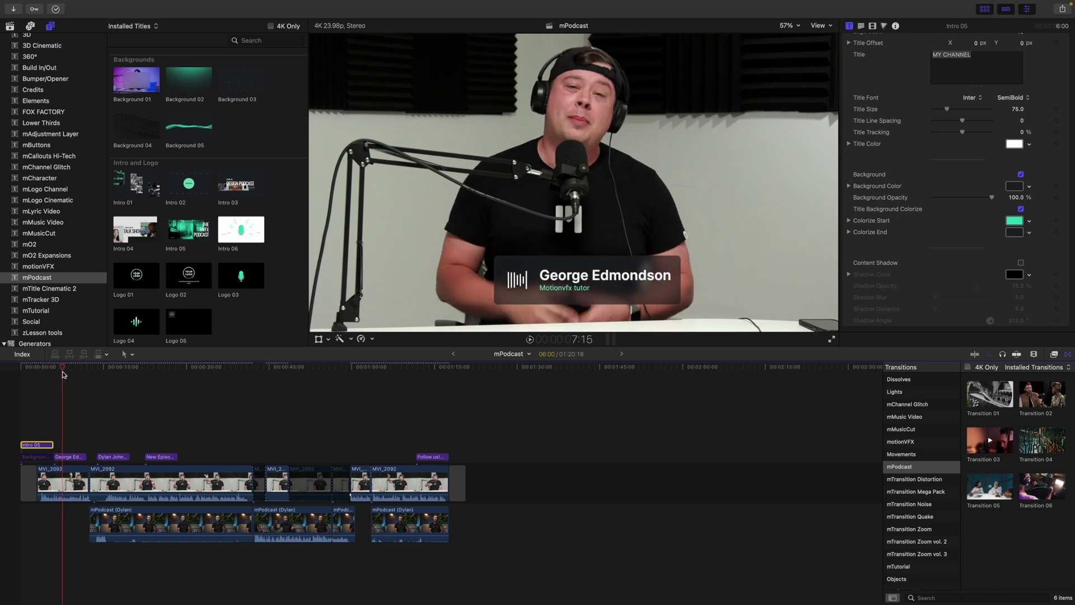
Select the first Lower3rd 03 title, at 7:15 in the timeline, and look through its parameters
{"action": "left_click", "coordinate": [66, 458]}
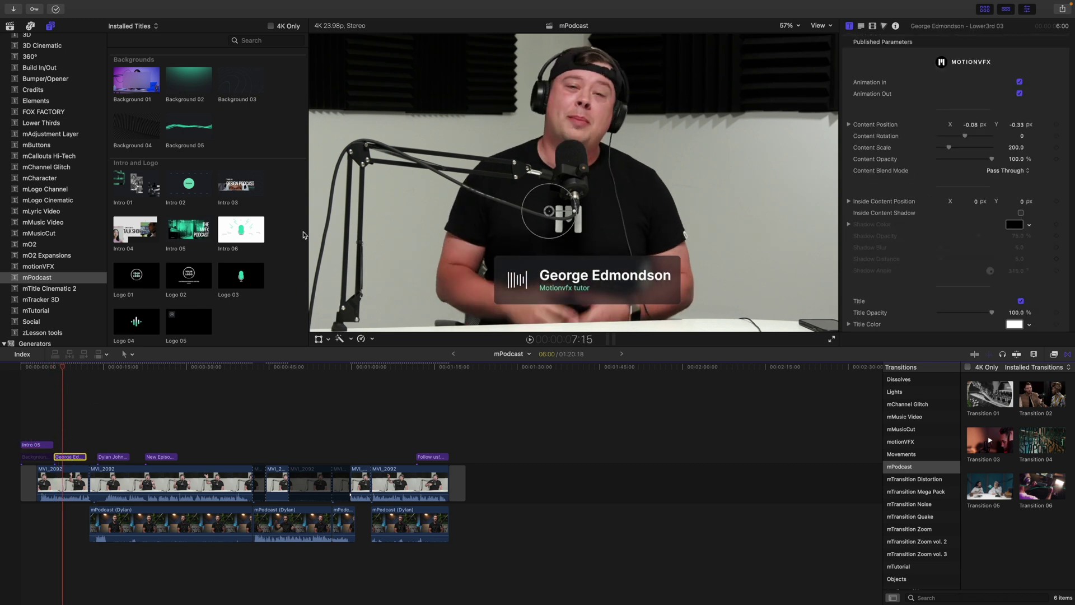
{"action": "scroll", "coordinate": [297, 230], "scroll_direction": "down", "scroll_amount": 8}
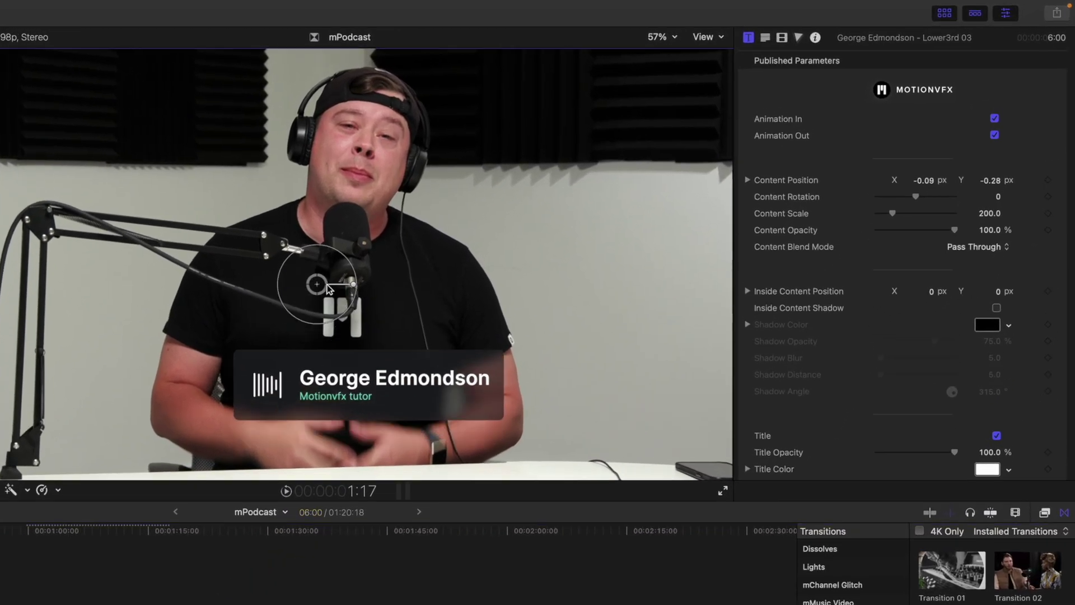
Try moving the lower third over the speaker and shifting its Inside Content Position, restoring the original placement
{"action": "left_click_drag", "start_coordinate": [353, 284], "coordinate": [361, 309]}
{"action": "key", "text": "super+z"}
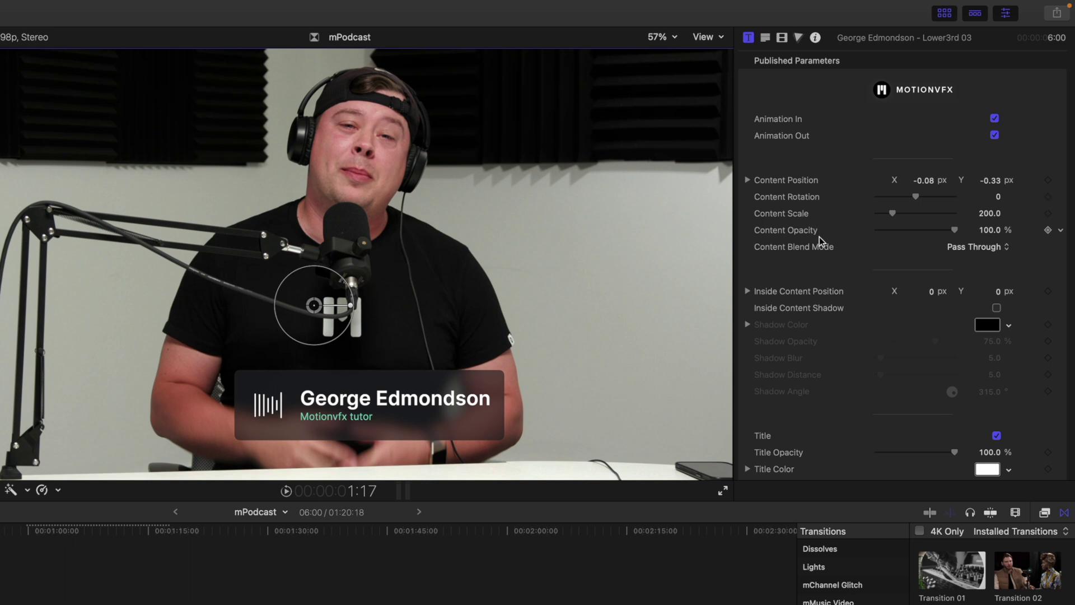
{"action": "scroll", "coordinate": [825, 231], "scroll_direction": "down", "scroll_amount": 5}
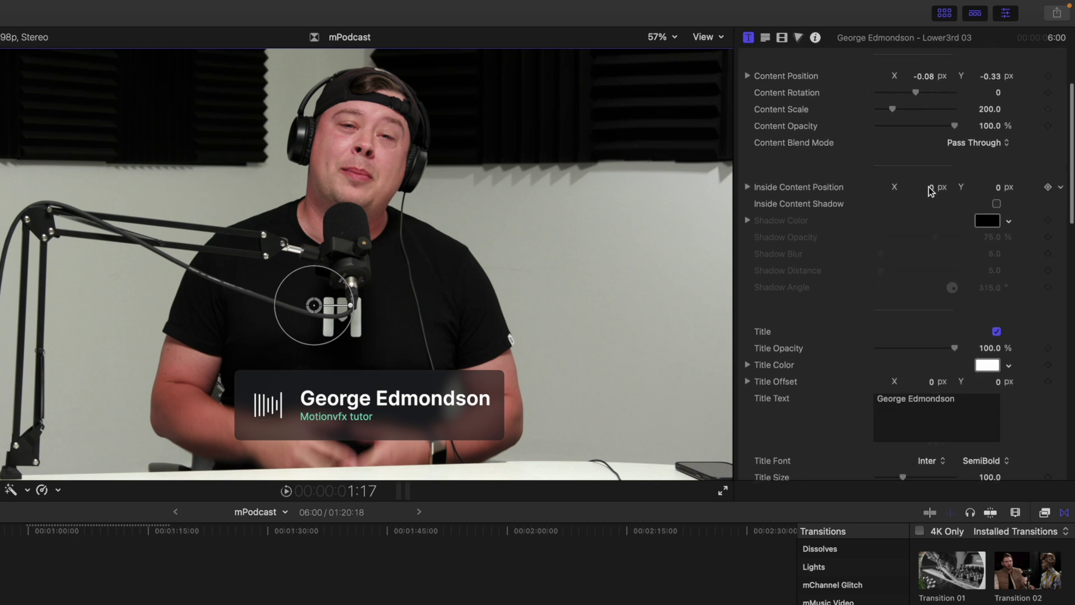
{"action": "left_click_drag", "start_coordinate": [931, 186], "coordinate": [927, 187]}
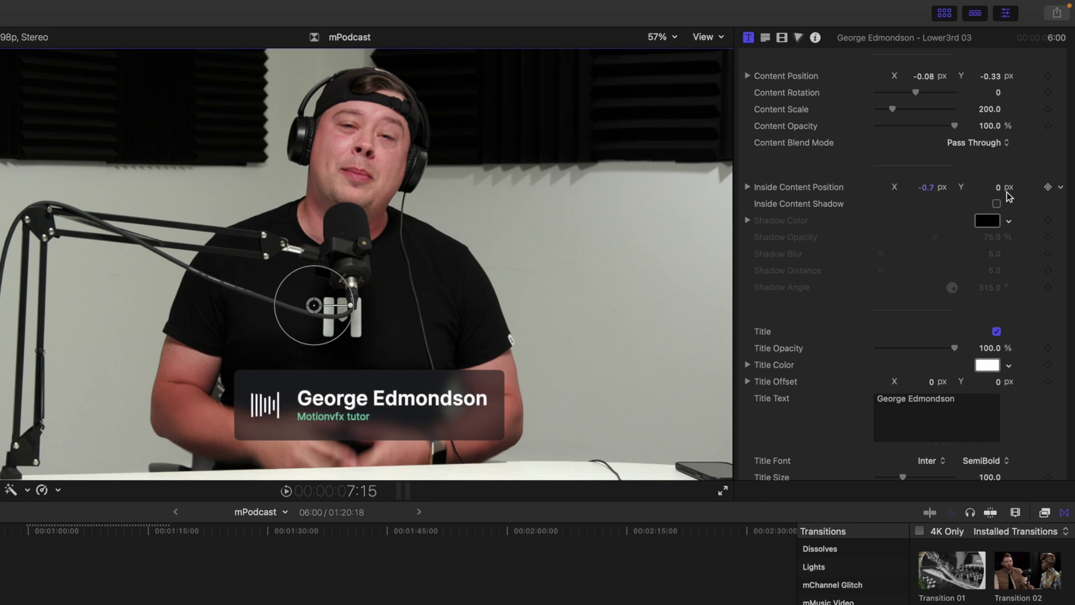
{"action": "left_click_drag", "start_coordinate": [998, 183], "coordinate": [997, 190]}
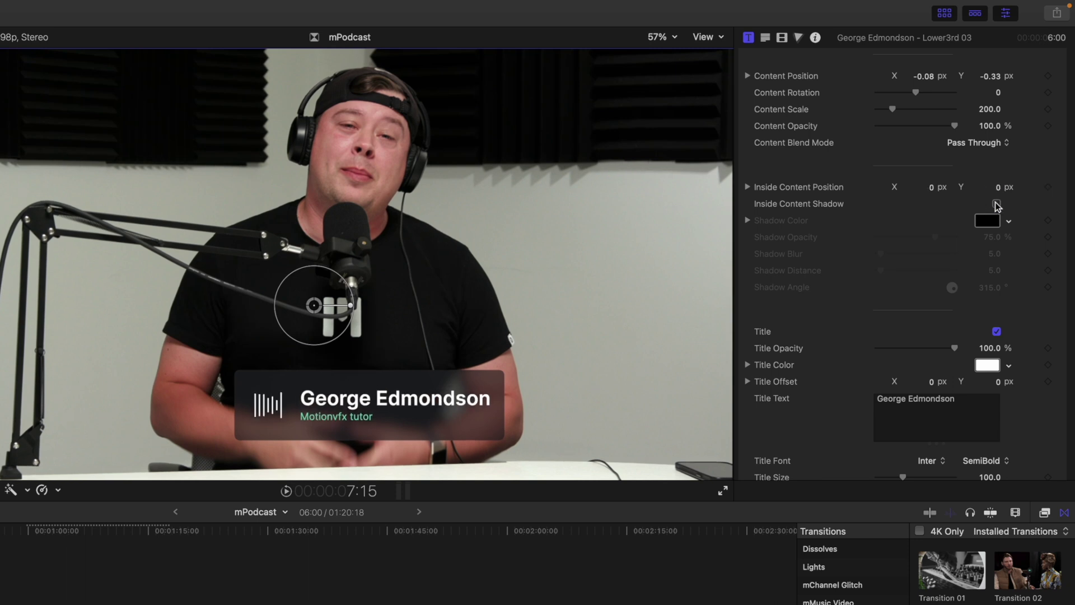
Try the lower third's Inside Content Shadow on and its Title off, restoring both settings
{"action": "left_click", "coordinate": [997, 203]}
{"action": "left_click", "coordinate": [996, 204]}
{"action": "scroll", "coordinate": [791, 261], "scroll_direction": "down", "scroll_amount": 5}
{"action": "left_click", "coordinate": [996, 189]}
{"action": "left_click", "coordinate": [997, 189]}
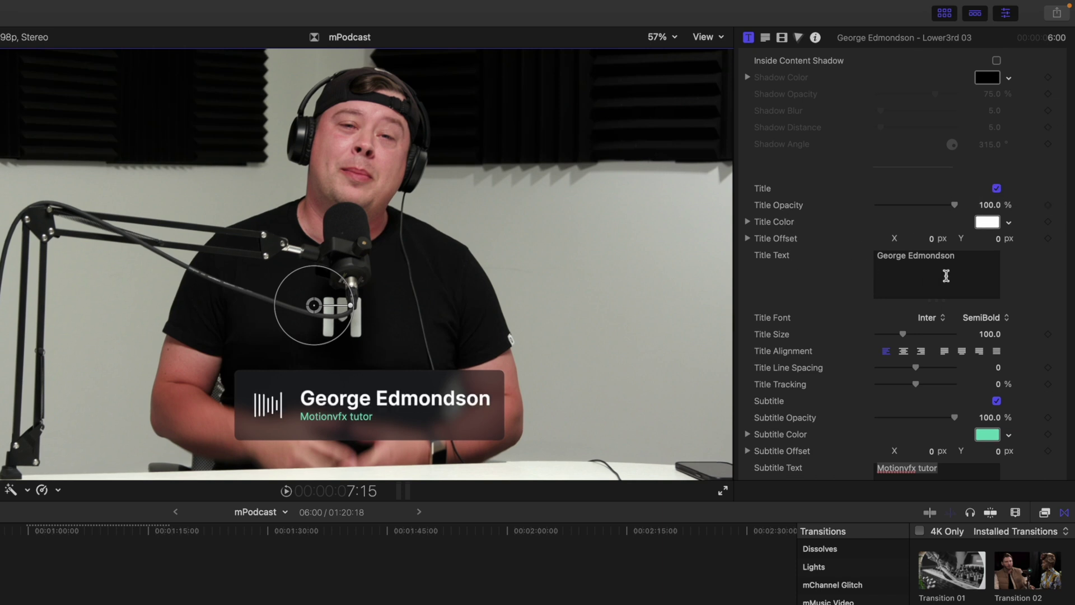
Try the lower third with its Subtitle and its Waveform switched off, turning each back on
{"action": "scroll", "coordinate": [945, 274], "scroll_direction": "down", "scroll_amount": 4}
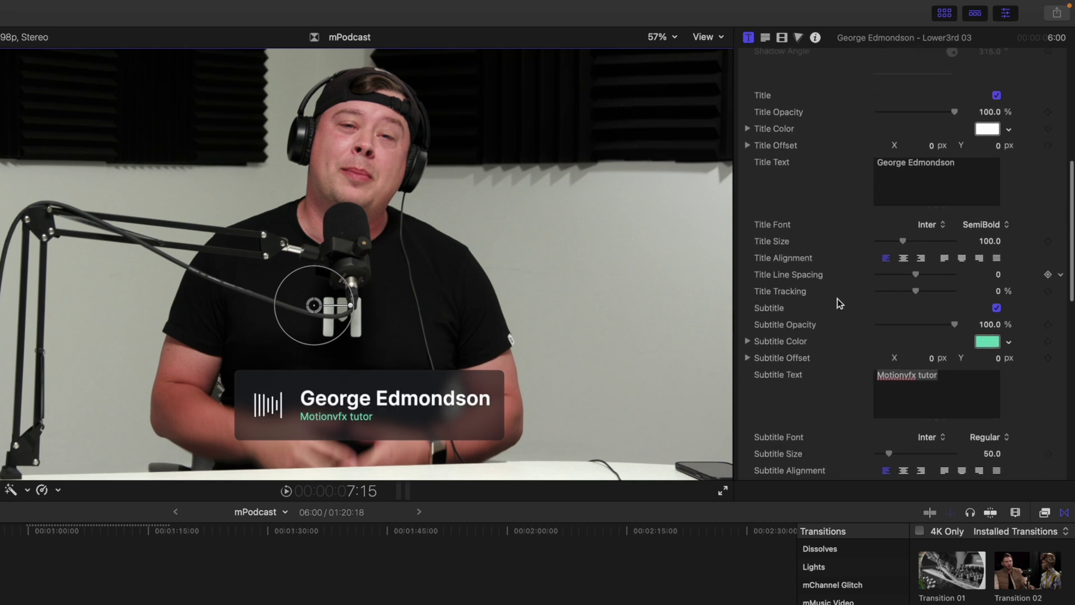
{"action": "scroll", "coordinate": [838, 282], "scroll_direction": "down", "scroll_amount": 3}
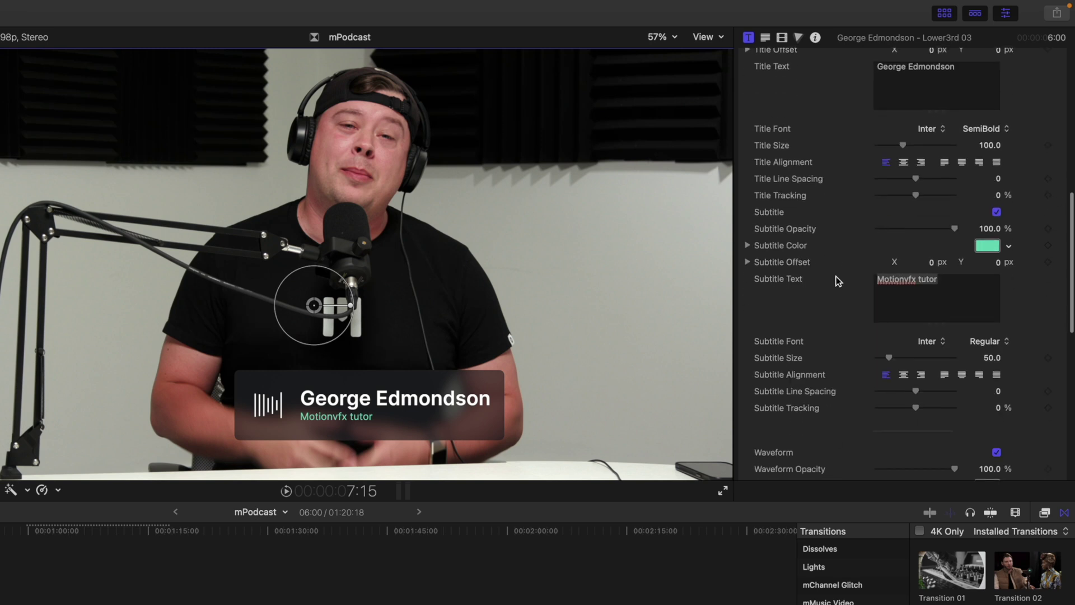
{"action": "scroll", "coordinate": [838, 281], "scroll_direction": "down", "scroll_amount": 2}
{"action": "left_click", "coordinate": [997, 152]}
{"action": "left_click", "coordinate": [997, 151]}
{"action": "scroll", "coordinate": [816, 233], "scroll_direction": "down", "scroll_amount": 5}
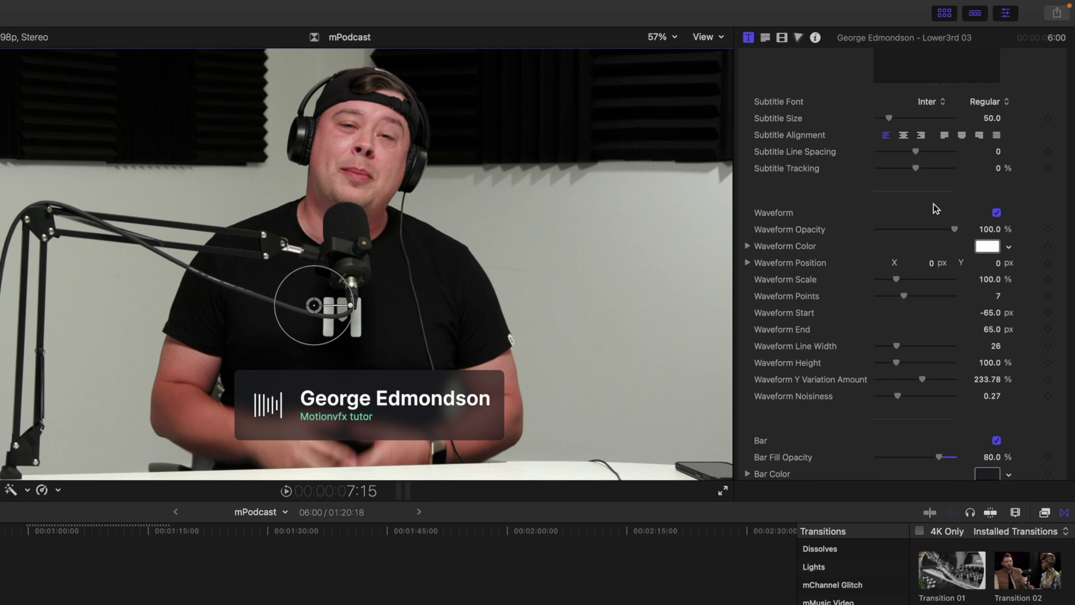
{"action": "left_click", "coordinate": [996, 212]}
{"action": "left_click", "coordinate": [997, 212]}
Set the lower third's Waveform Points to 9
{"action": "scroll", "coordinate": [776, 263], "scroll_direction": "up", "scroll_amount": 1}
{"action": "scroll", "coordinate": [777, 264], "scroll_direction": "down", "scroll_amount": 1}
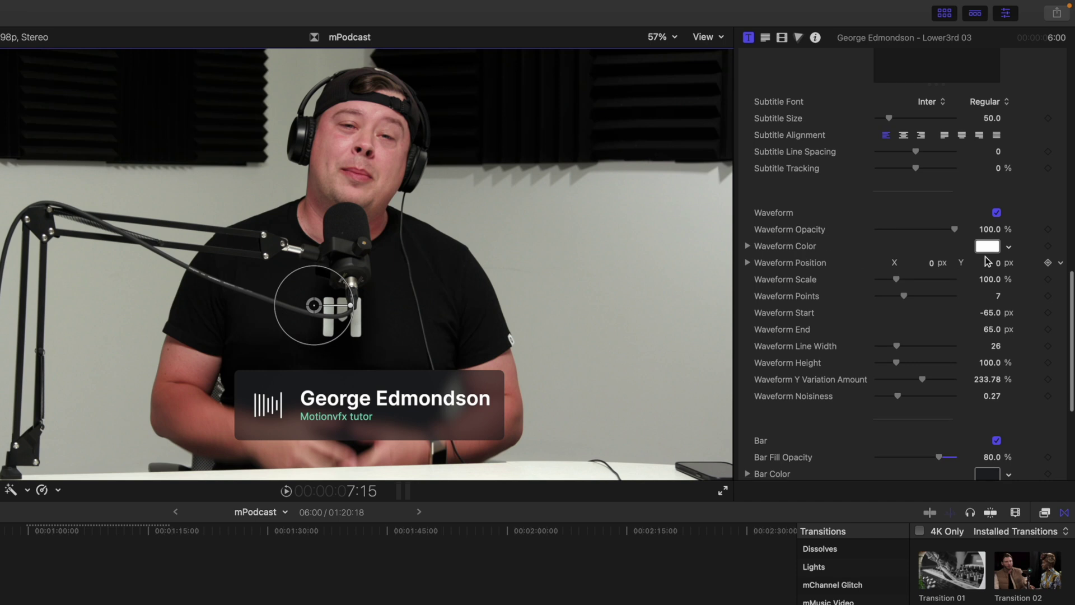
{"action": "scroll", "coordinate": [985, 259], "scroll_direction": "down", "scroll_amount": 1}
{"action": "mouse_move", "coordinate": [899, 292]}
{"action": "left_mouse_down"}
{"action": "mouse_move", "coordinate": [923, 293]}
{"action": "mouse_move", "coordinate": [902, 294]}
{"action": "left_mouse_up"}
{"action": "mouse_move", "coordinate": [892, 295]}
{"action": "left_mouse_down"}
{"action": "mouse_move", "coordinate": [952, 301]}
{"action": "mouse_move", "coordinate": [912, 301]}
{"action": "left_mouse_up"}
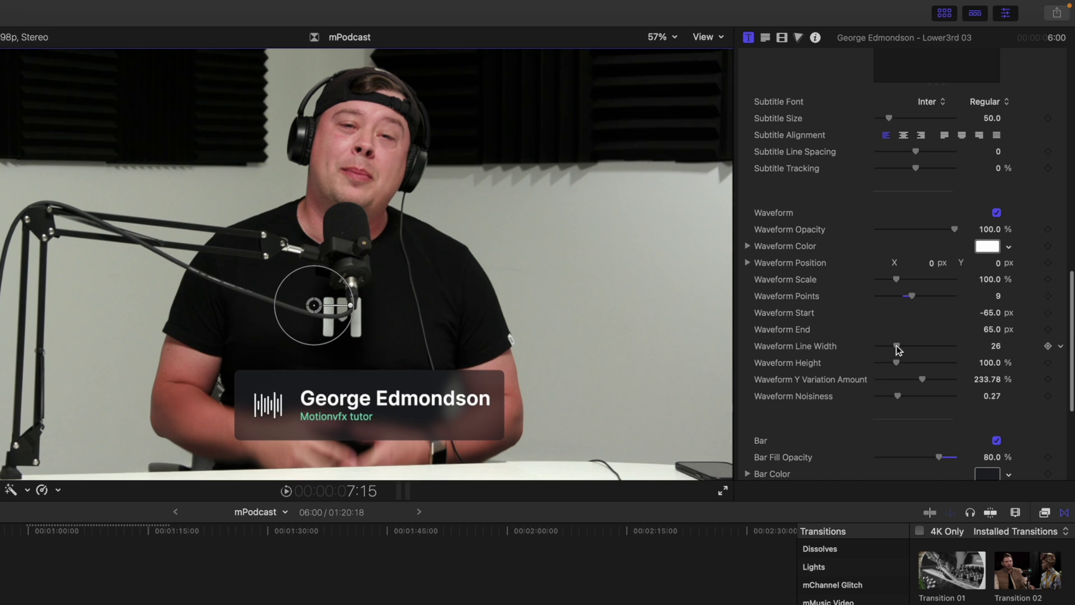
Set the lower third's Waveform Height to about 107.37%
{"action": "left_click_drag", "start_coordinate": [897, 363], "coordinate": [961, 396]}
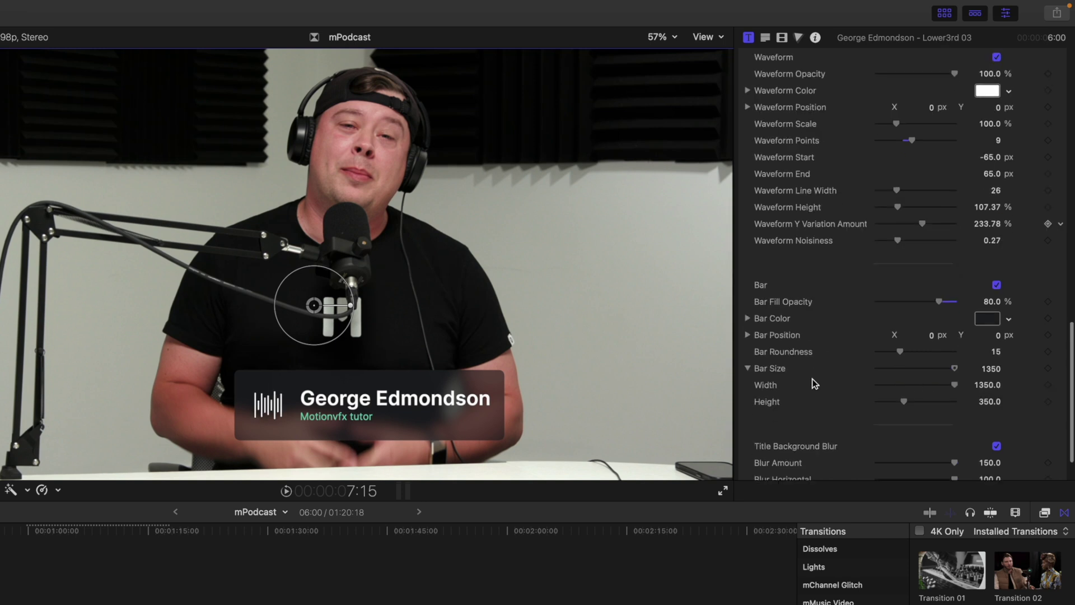
Try the lower third's Bar switched off and with a different Fill Opacity and Roundness, restoring each setting
{"action": "left_click", "coordinate": [997, 285]}
{"action": "left_click", "coordinate": [997, 285]}
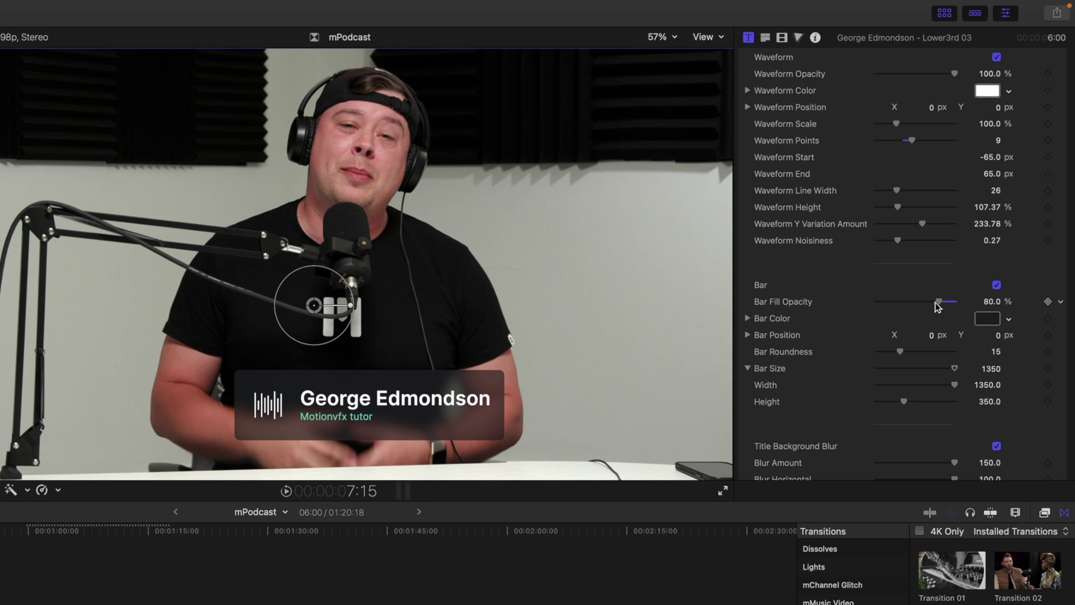
{"action": "mouse_move", "coordinate": [946, 301]}
{"action": "left_mouse_down"}
{"action": "mouse_move", "coordinate": [909, 305]}
{"action": "mouse_move", "coordinate": [964, 309]}
{"action": "mouse_move", "coordinate": [934, 304]}
{"action": "left_mouse_up"}
{"action": "key", "text": "super+z"}
{"action": "mouse_move", "coordinate": [901, 351]}
{"action": "left_mouse_down"}
{"action": "mouse_move", "coordinate": [981, 362]}
{"action": "mouse_move", "coordinate": [833, 348]}
{"action": "mouse_move", "coordinate": [901, 358]}
{"action": "left_mouse_up"}
Reset the lower third's Bar Size and set the bar's Width to 1388
{"action": "left_click", "coordinate": [1061, 368]}
{"action": "left_click", "coordinate": [1035, 380]}
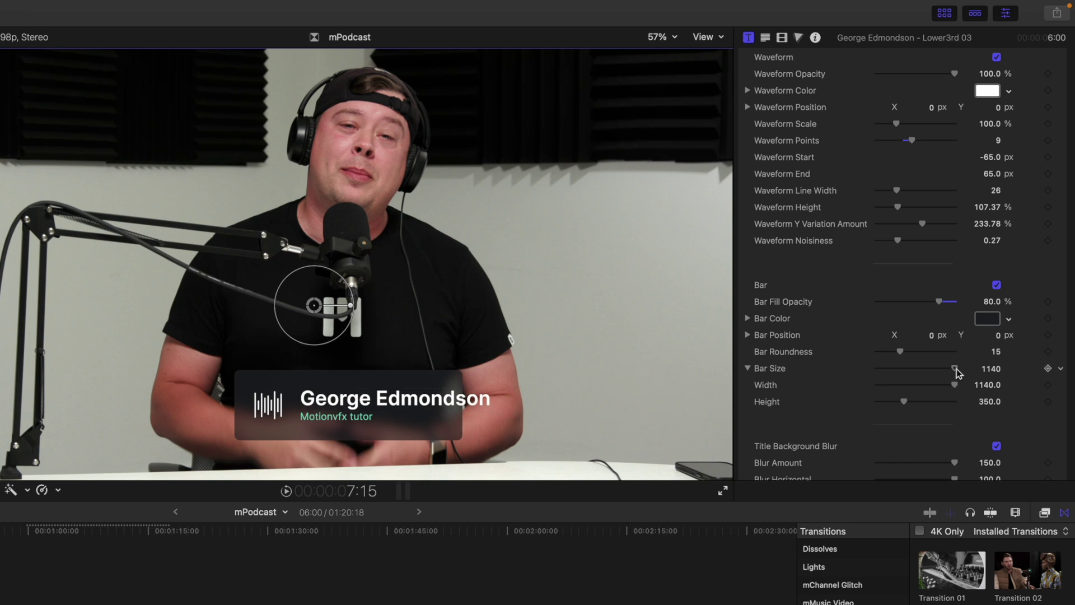
{"action": "left_click_drag", "start_coordinate": [987, 384], "coordinate": [987, 385]}
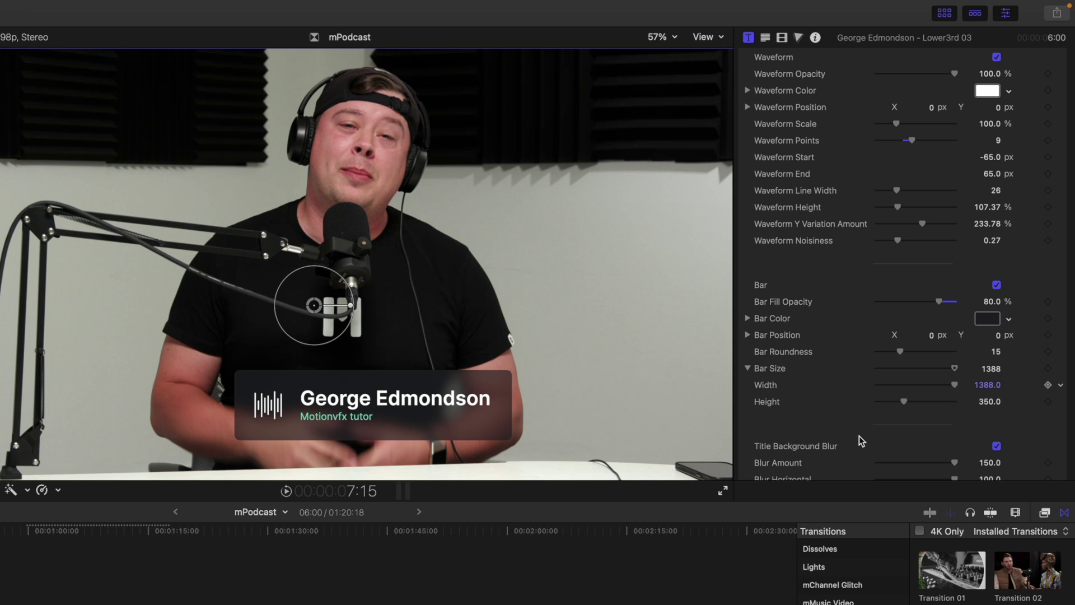
{"action": "scroll", "coordinate": [814, 448], "scroll_direction": "down", "scroll_amount": 2}
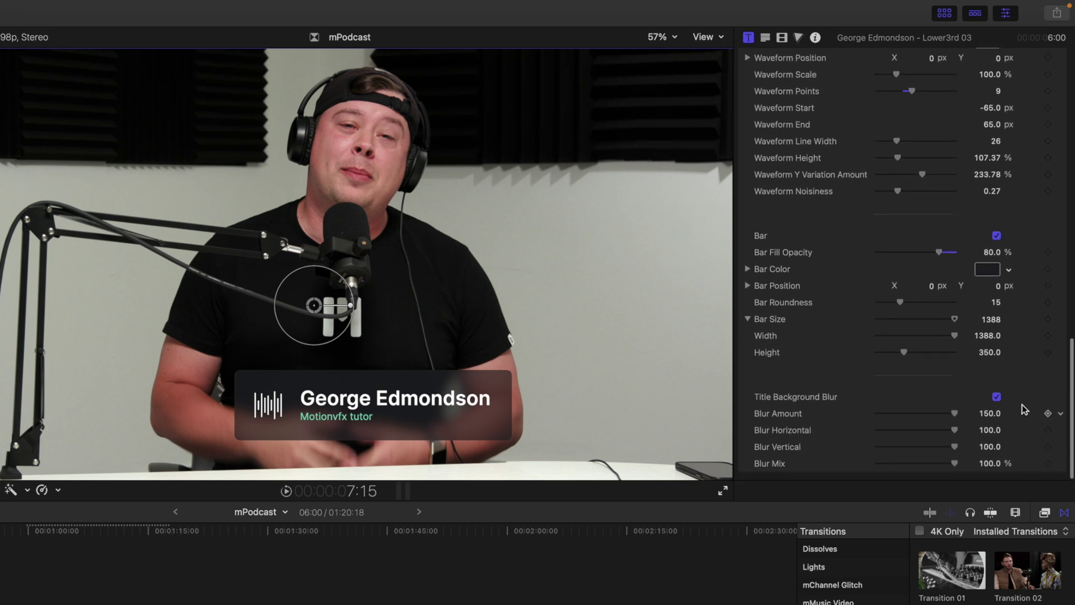
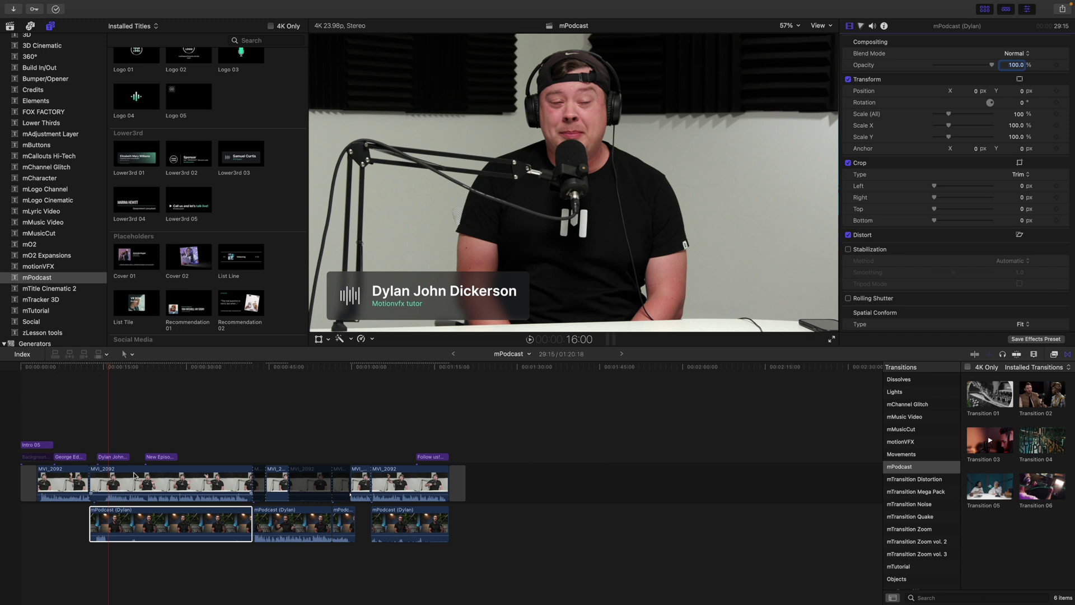
Apply the mPodcast Multi Grid effect to the MVI_2092 clip above the selected clip and adjust its Grid Slot Selection within the right-hand slot
{"action": "left_click", "coordinate": [1055, 355]}
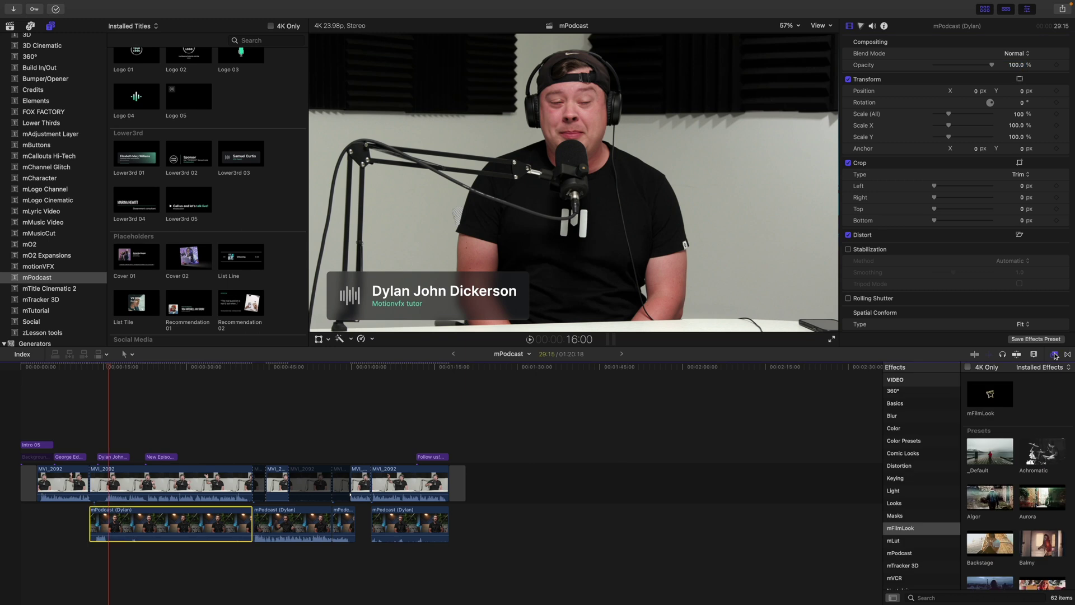
{"action": "left_click", "coordinate": [901, 553]}
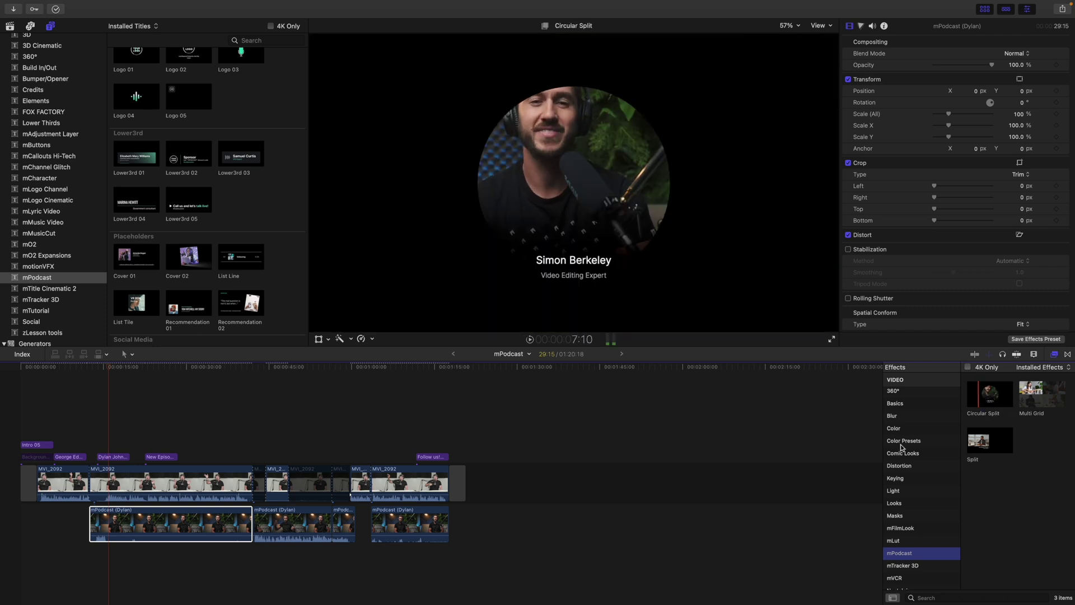
{"action": "key", "text": "super+Up"}
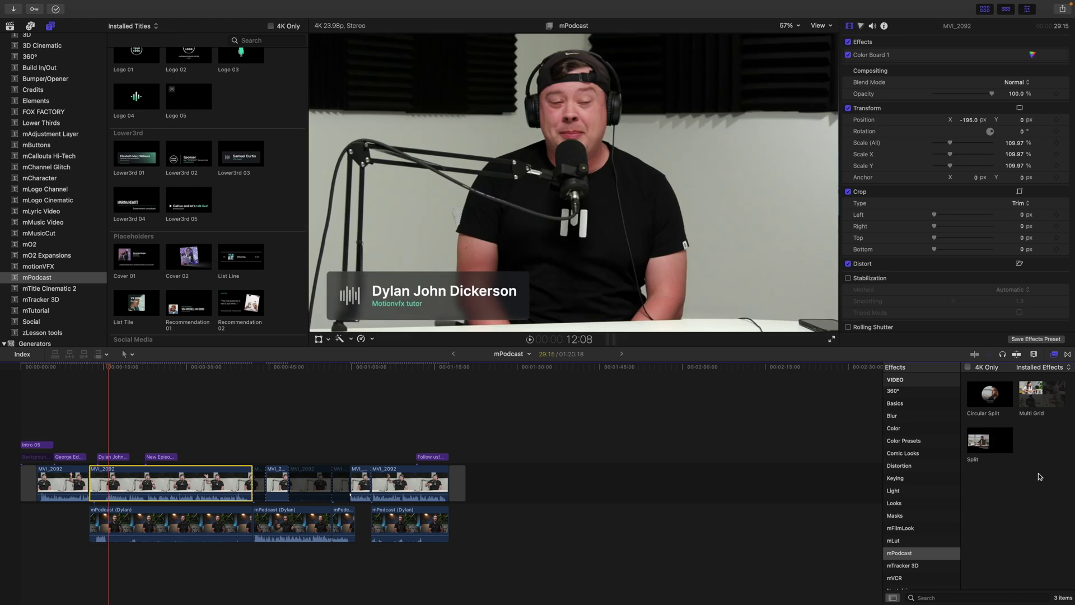
{"action": "left_click_drag", "start_coordinate": [1047, 402], "coordinate": [153, 485]}
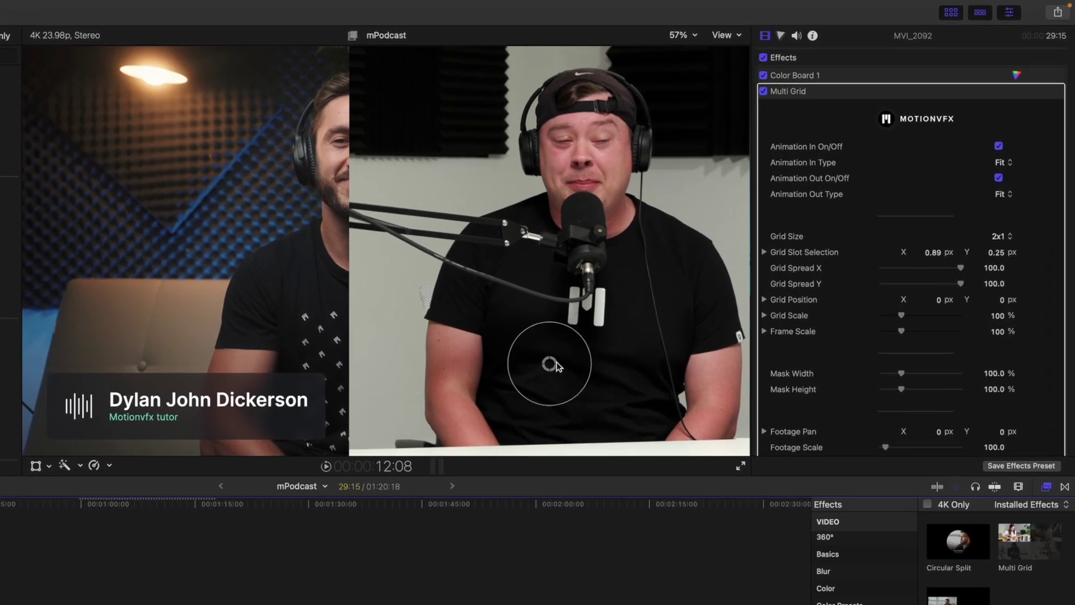
{"action": "left_click_drag", "start_coordinate": [567, 334], "coordinate": [557, 371]}
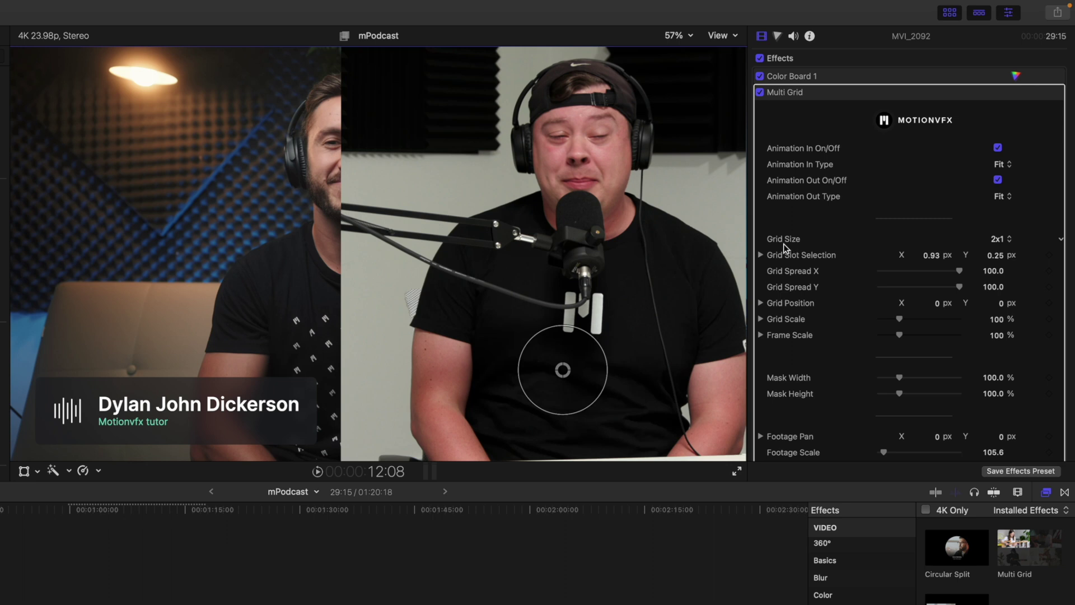
Try MVI_2092's Multi Grid at Grid Size 2x2 with the slot selection shifted, then return the size to 2x1
{"action": "left_click", "coordinate": [1005, 240]}
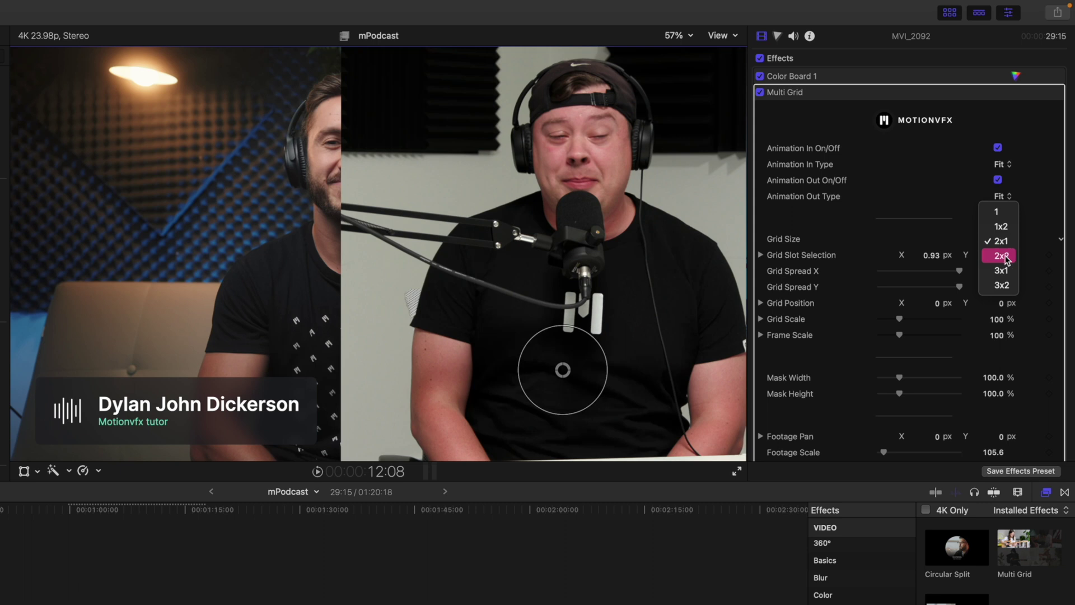
{"action": "left_click", "coordinate": [1003, 256]}
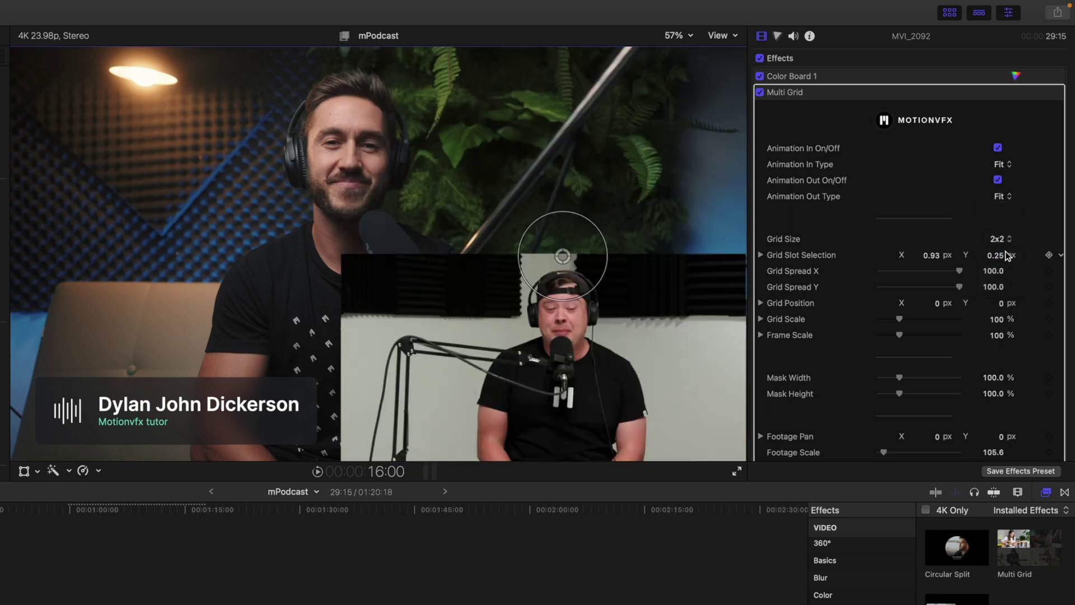
{"action": "left_click_drag", "start_coordinate": [564, 258], "coordinate": [483, 303]}
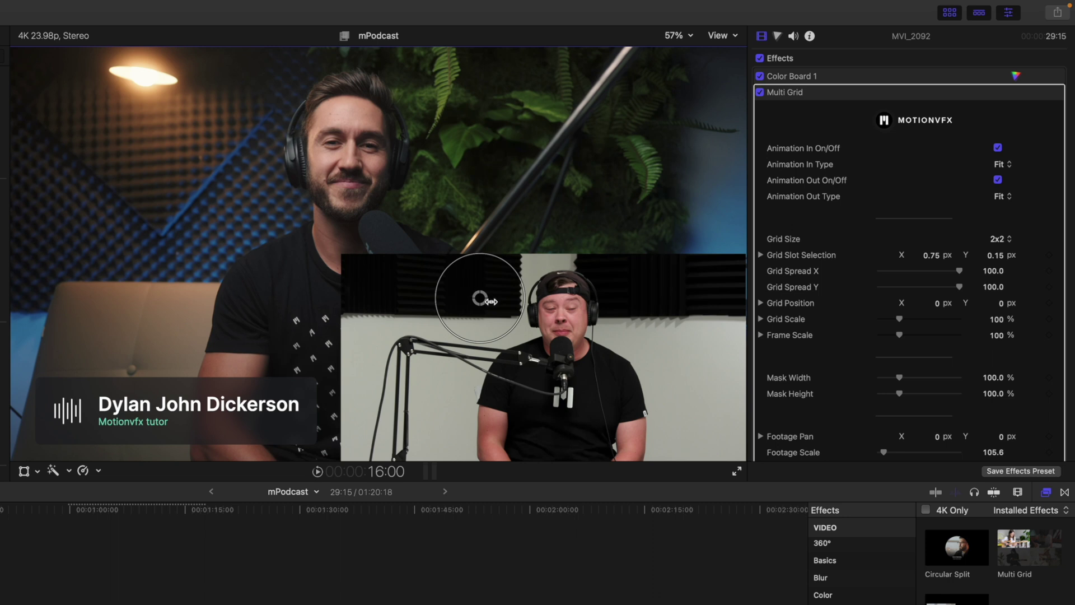
{"action": "left_click", "coordinate": [1005, 240]}
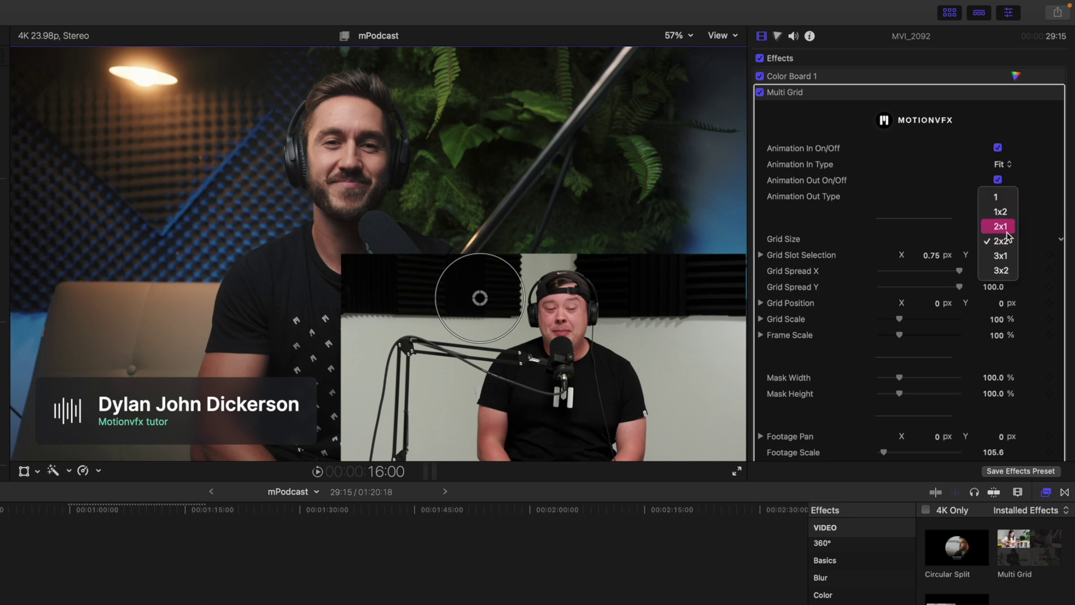
{"action": "left_click", "coordinate": [1000, 227]}
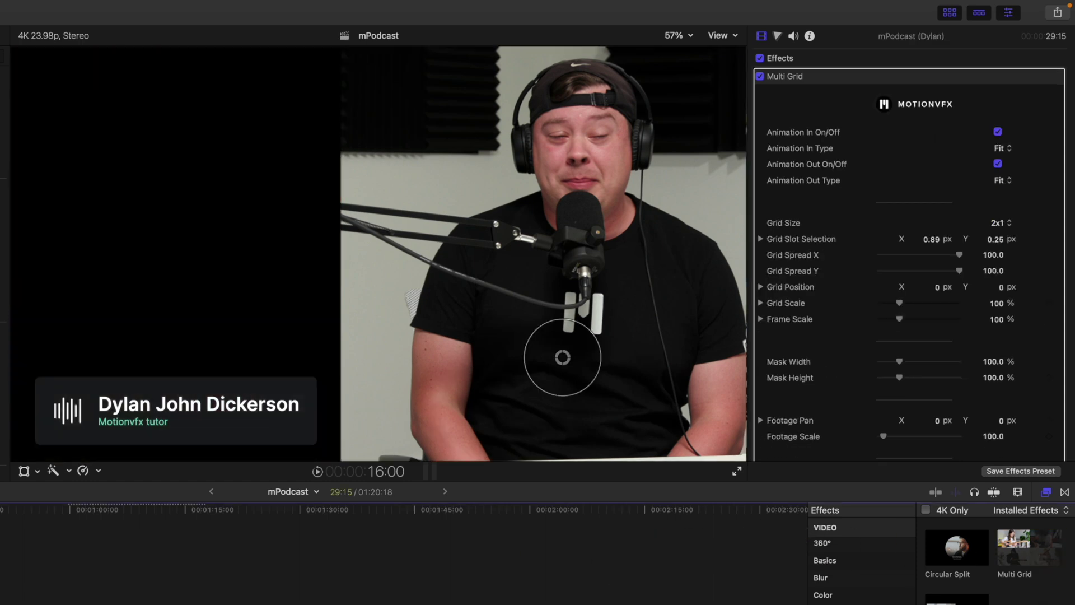
Place the second speaker's clip in the left-hand Multi Grid slot and show the viewer's horizon overlay
{"action": "left_click_drag", "start_coordinate": [563, 362], "coordinate": [200, 356]}
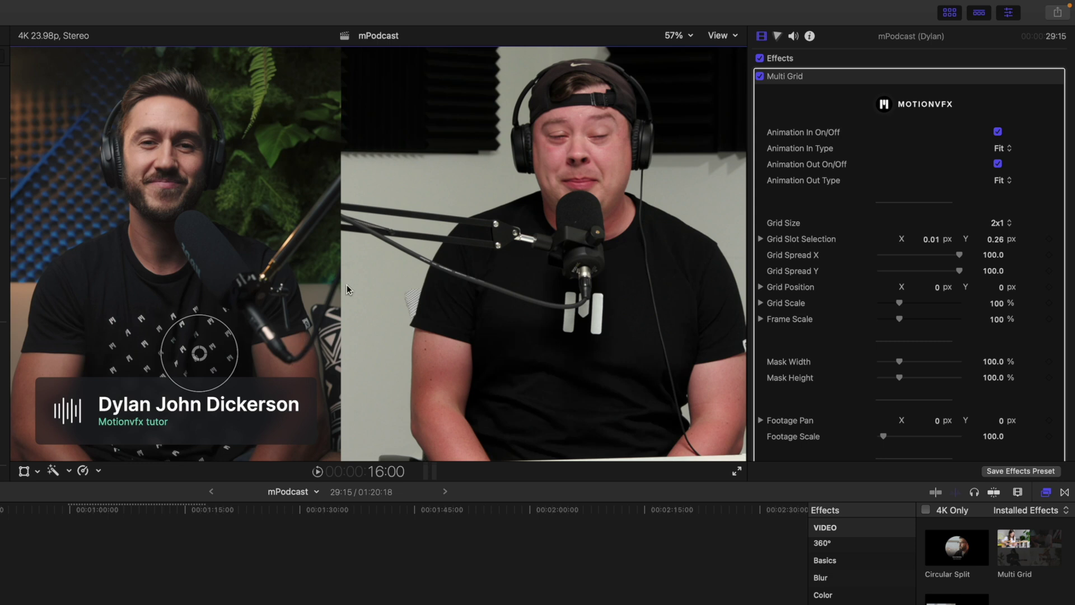
{"action": "left_click", "coordinate": [718, 36]}
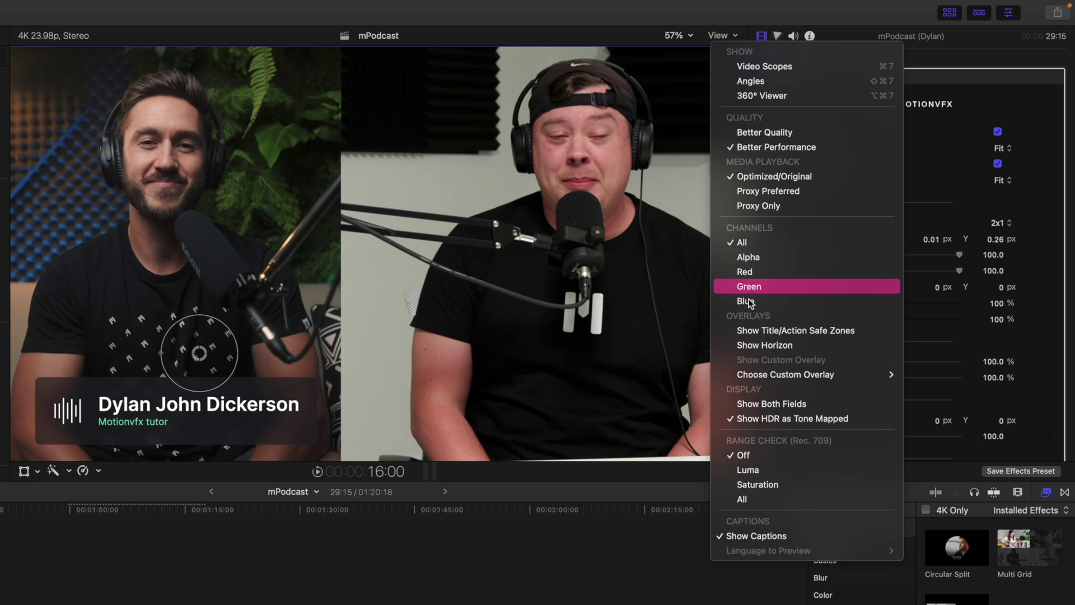
{"action": "left_click", "coordinate": [754, 345]}
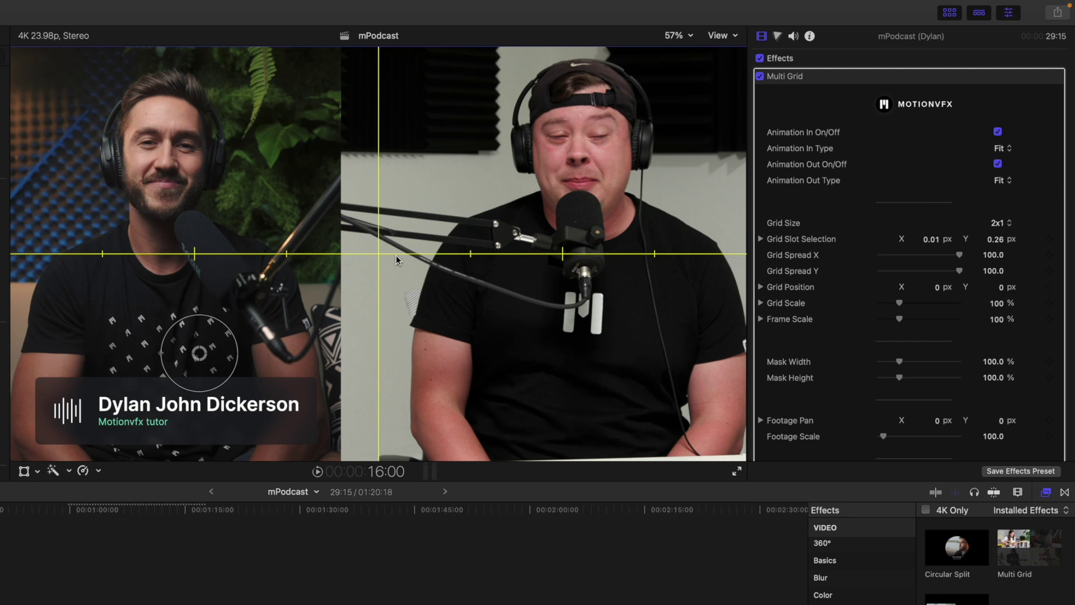
Shift MVI_2092's Multi Grid Position X to 8.3 px and recentre its speaker with a Footage Pan X of -11.9 px
{"action": "left_click_drag", "start_coordinate": [200, 353], "coordinate": [479, 412]}
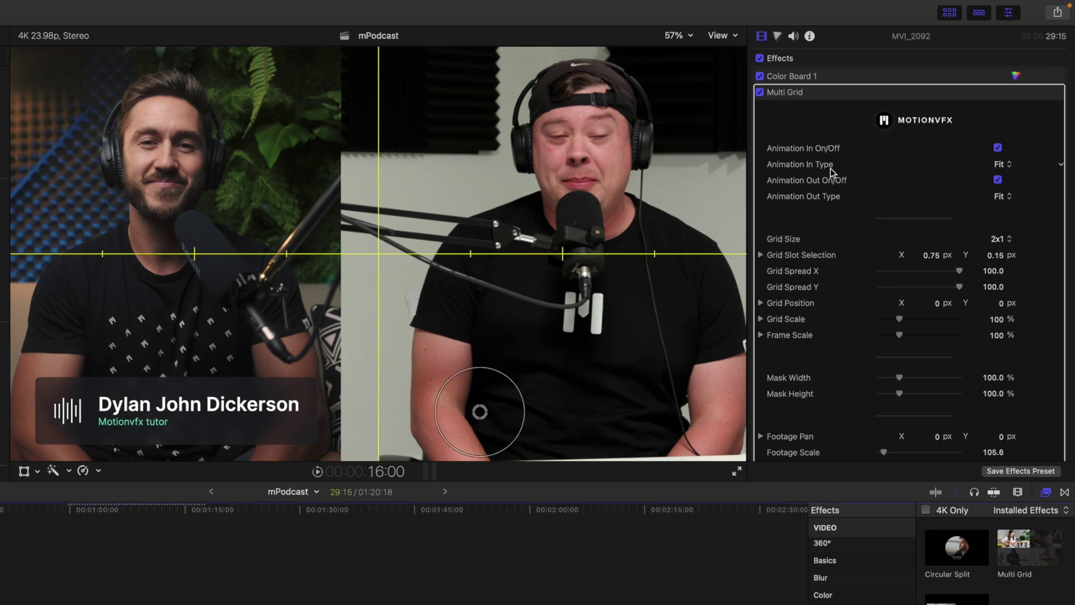
{"action": "scroll", "coordinate": [833, 174], "scroll_direction": "down", "scroll_amount": 3}
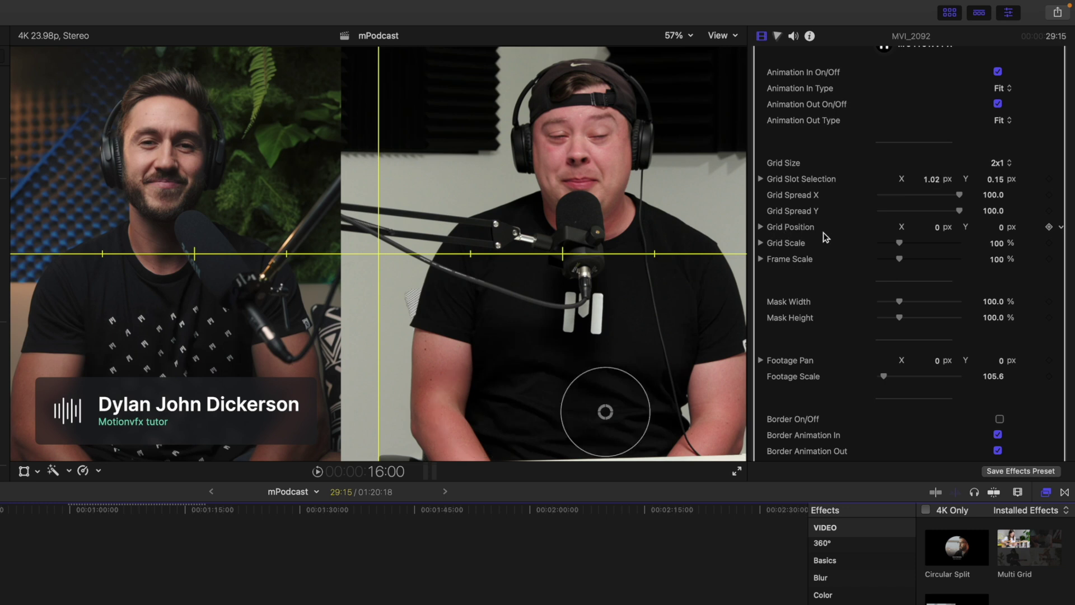
{"action": "left_click_drag", "start_coordinate": [939, 229], "coordinate": [961, 229]}
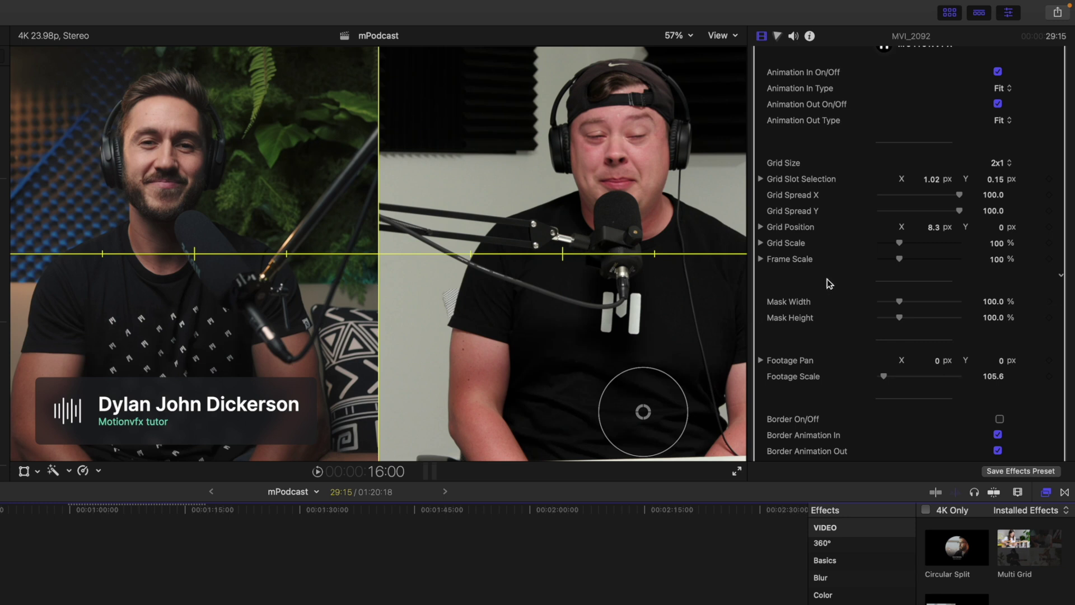
{"action": "scroll", "coordinate": [827, 279], "scroll_direction": "down", "scroll_amount": 3}
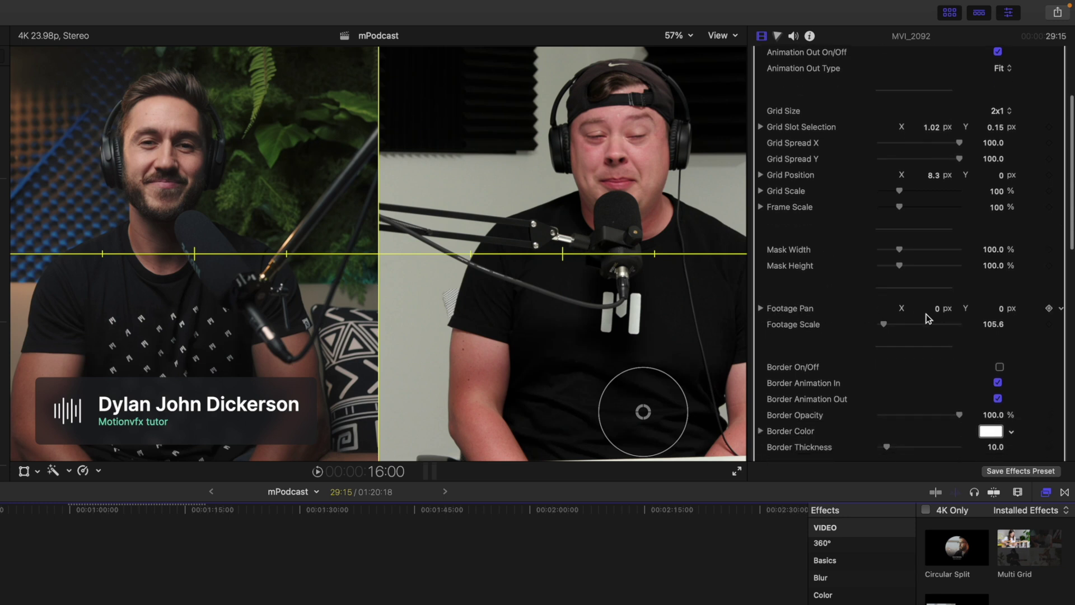
{"action": "mouse_move", "coordinate": [937, 308]}
{"action": "left_mouse_down"}
{"action": "mouse_move", "coordinate": [923, 308]}
{"action": "mouse_move", "coordinate": [942, 310]}
{"action": "left_mouse_up"}
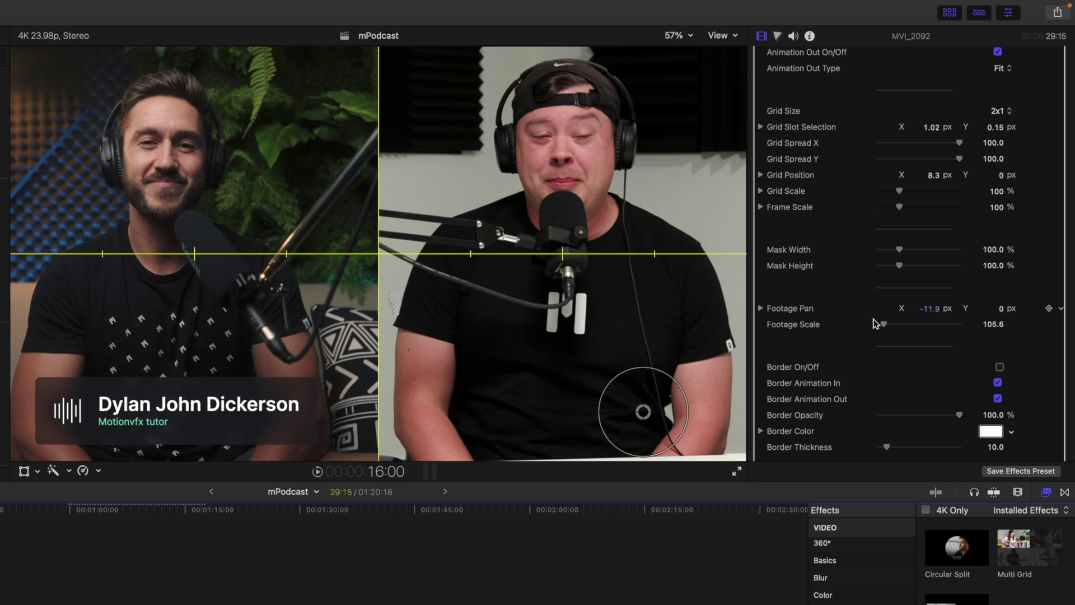
Try the Multi Grid Border on MVI_2092, switching it back off
{"action": "scroll", "coordinate": [802, 330], "scroll_direction": "down", "scroll_amount": 3}
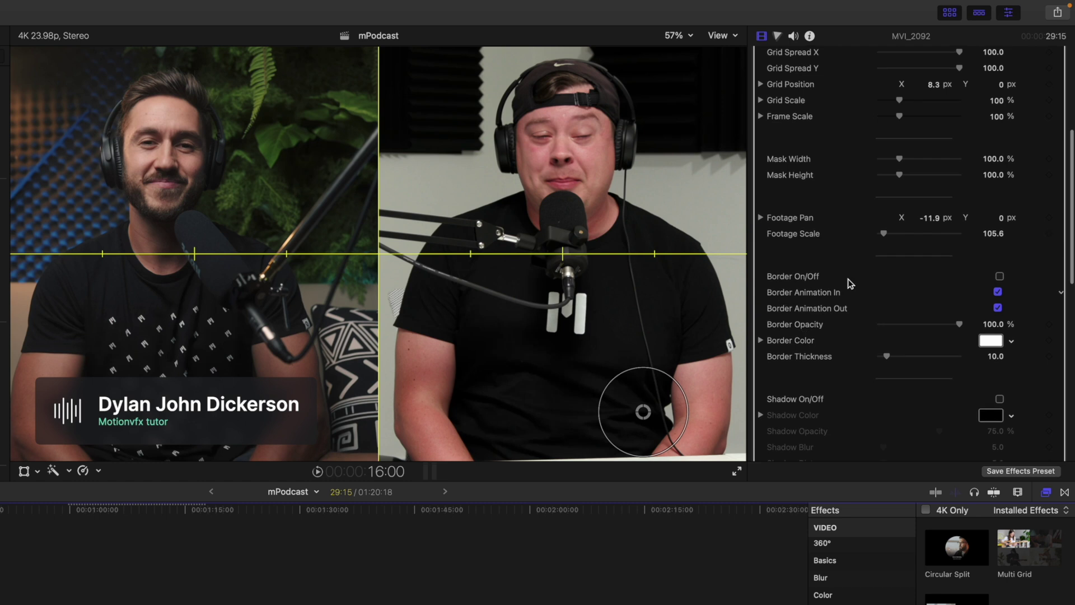
{"action": "left_click", "coordinate": [1000, 277]}
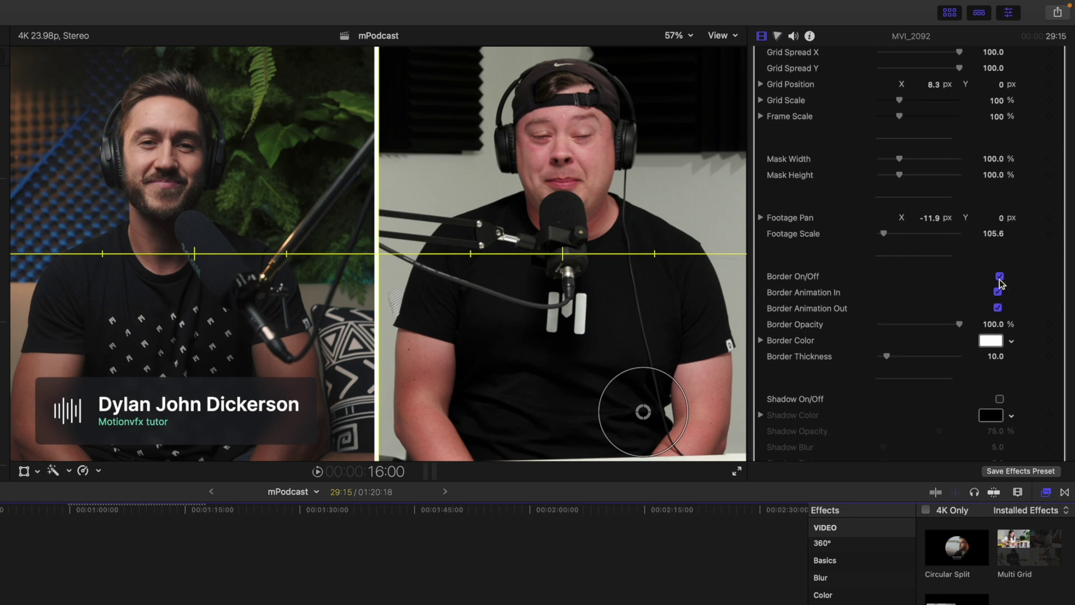
{"action": "left_click", "coordinate": [1000, 276]}
Hide the horizon overlay in the viewer
{"action": "left_click", "coordinate": [726, 37]}
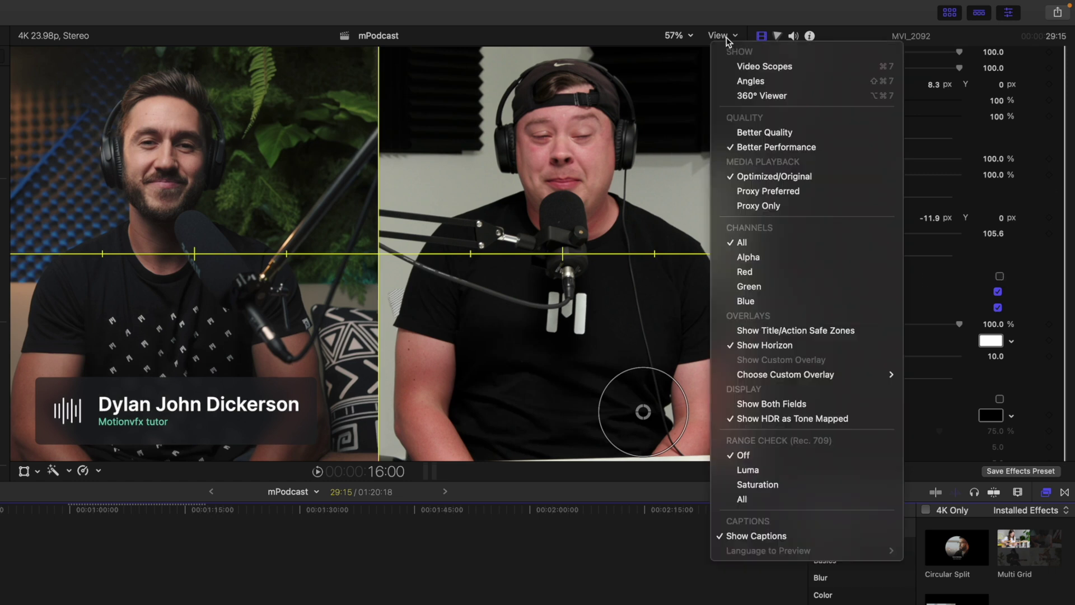
{"action": "left_click", "coordinate": [791, 343]}
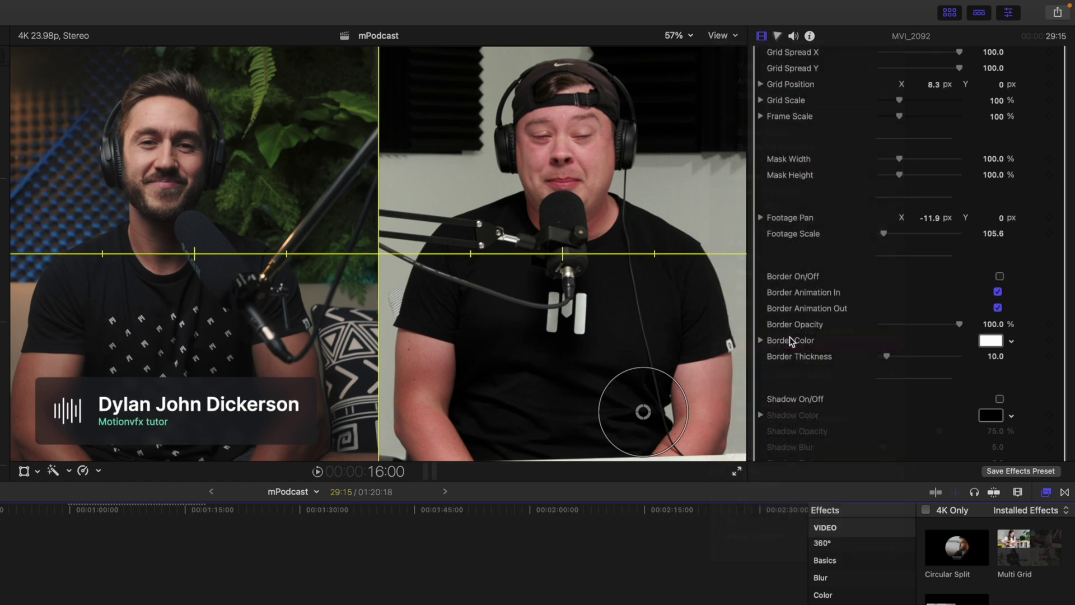
Try the Multi Grid Shadow on MVI_2092, switching it back off
{"action": "left_click", "coordinate": [999, 399]}
{"action": "left_click", "coordinate": [1000, 399]}
{"action": "scroll", "coordinate": [868, 385], "scroll_direction": "down", "scroll_amount": 5}
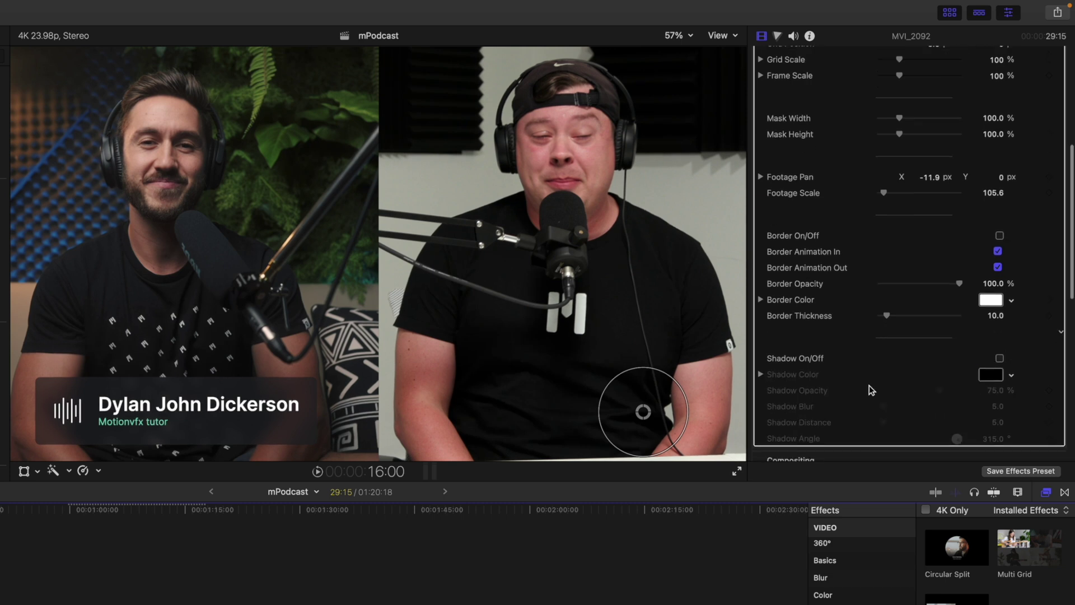
Play back the start of the two-speaker split screen to review the Multi Grid animation
{"action": "scroll", "coordinate": [868, 384], "scroll_direction": "up", "scroll_amount": 5}
{"action": "scroll", "coordinate": [869, 384], "scroll_direction": "up", "scroll_amount": 6}
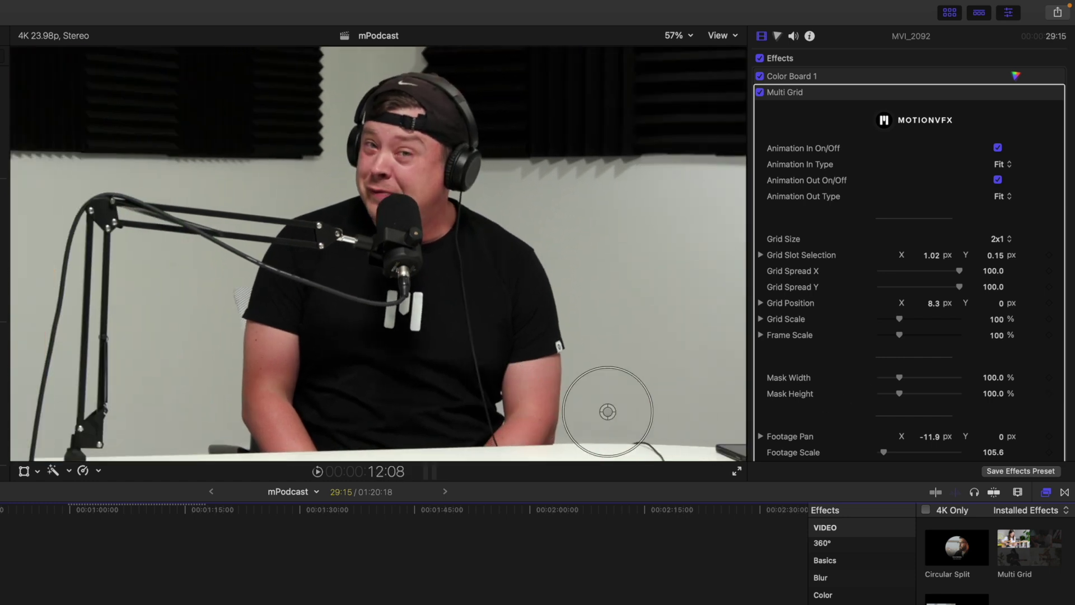
{"action": "key", "text": "l"}
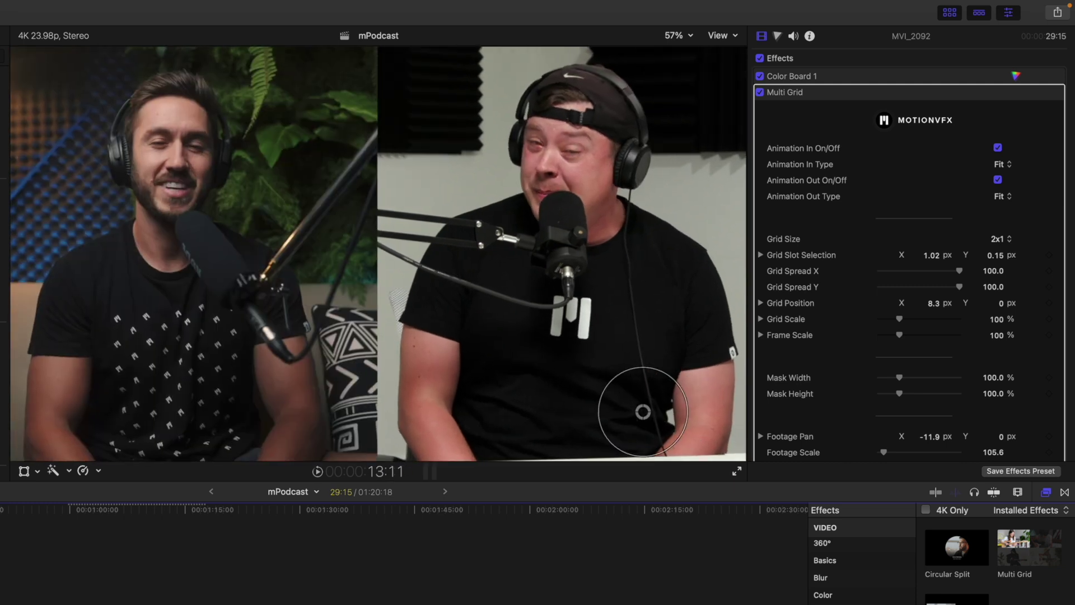
{"action": "key", "text": "j"}
{"action": "key", "text": "l"}
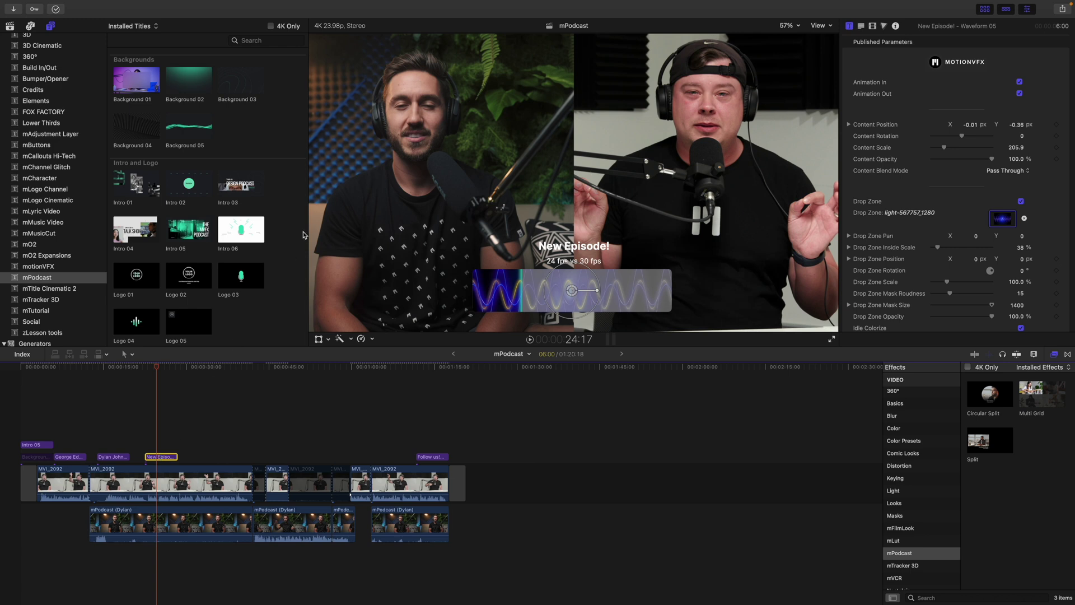
Browse the mPodcast titles down to the Tools group and examine the selected Waveform 05 title's drop zone parameters
{"action": "scroll", "coordinate": [289, 234], "scroll_direction": "down", "scroll_amount": 10}
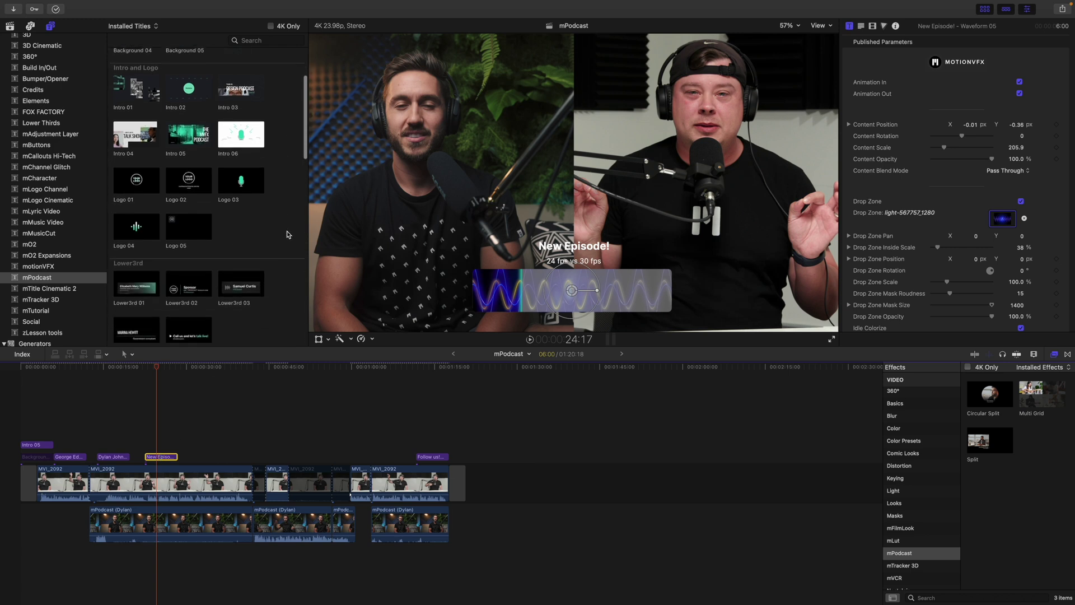
{"action": "scroll", "coordinate": [288, 234], "scroll_direction": "down", "scroll_amount": 5}
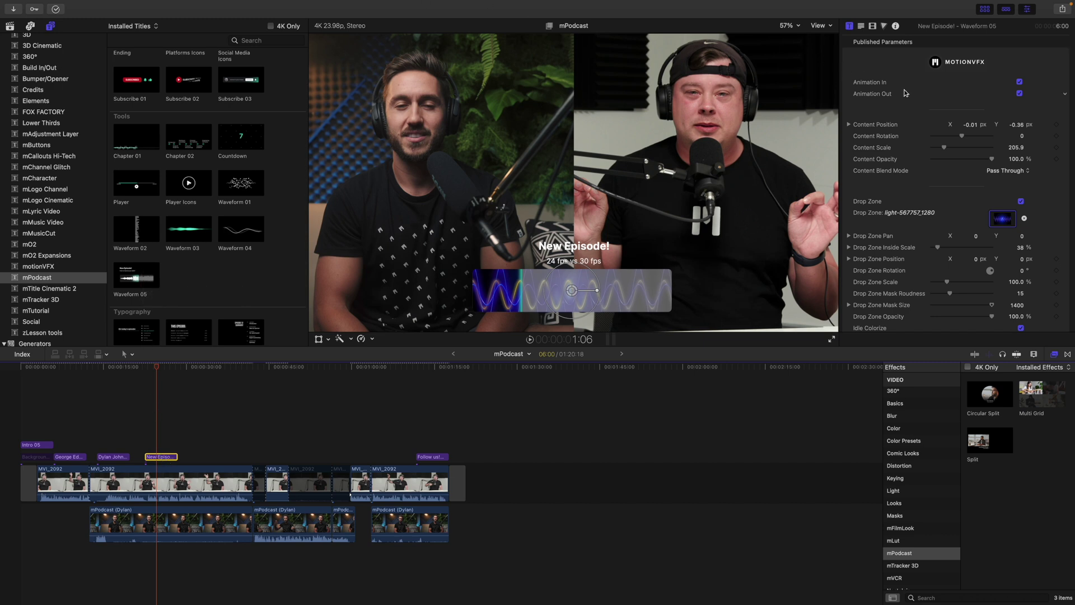
{"action": "scroll", "coordinate": [905, 92], "scroll_direction": "down", "scroll_amount": 2}
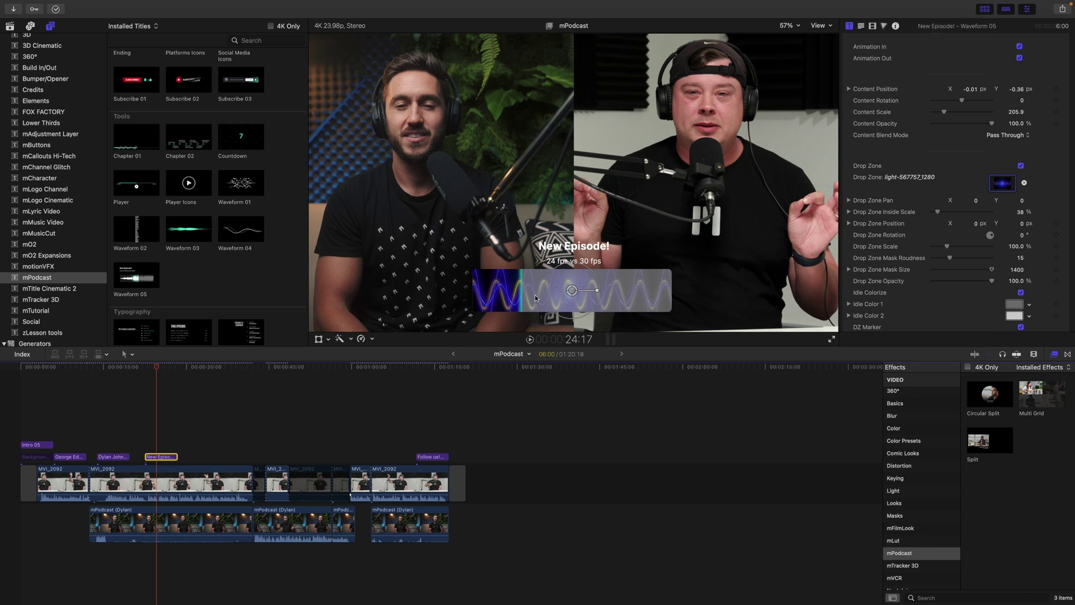
Replace the Waveform 05 title's drop zone source with the sound-1781569_1280 clip from Dropzone Content and preview it
{"action": "left_click", "coordinate": [10, 26]}
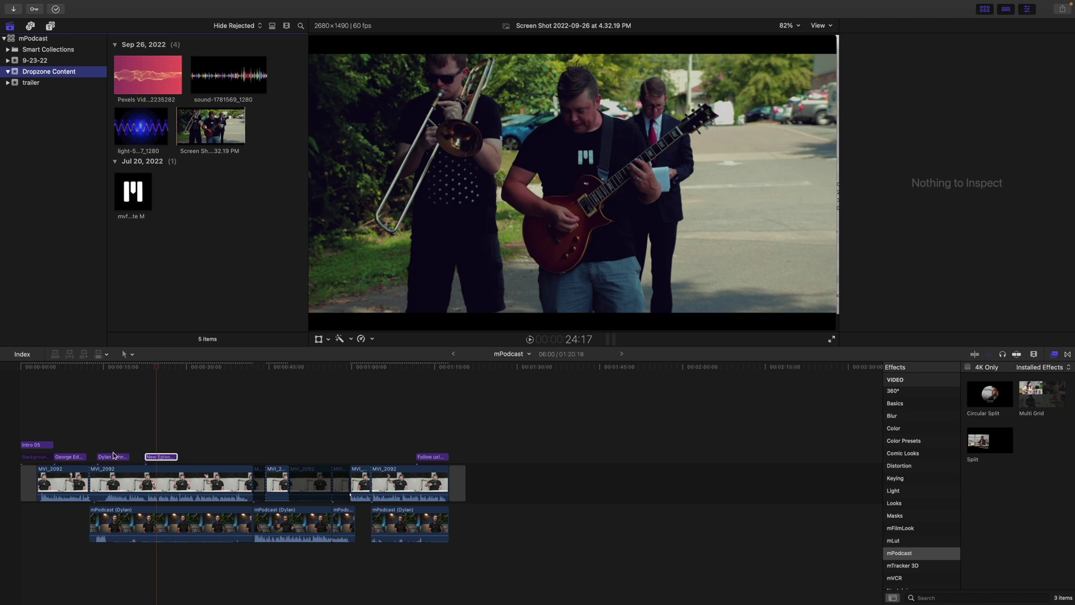
{"action": "left_click", "coordinate": [160, 456]}
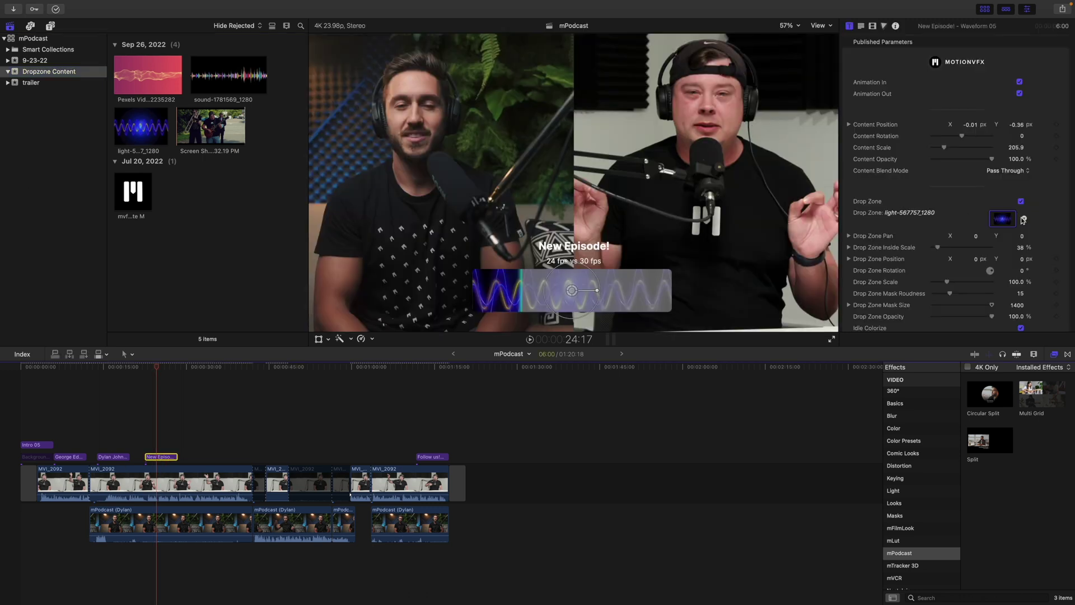
{"action": "left_click", "coordinate": [1023, 219]}
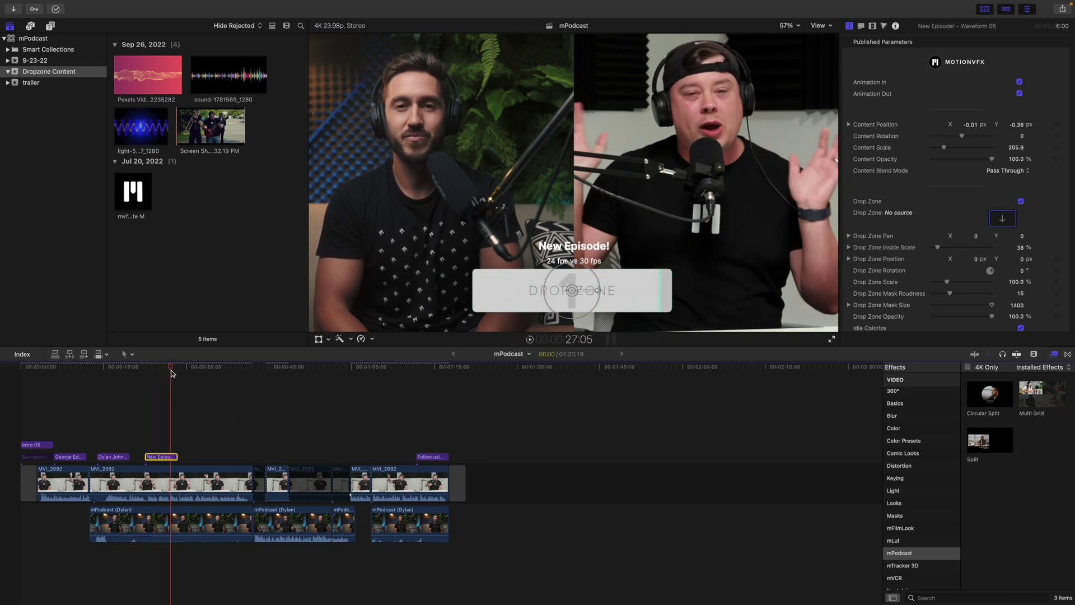
{"action": "left_click", "coordinate": [1003, 218]}
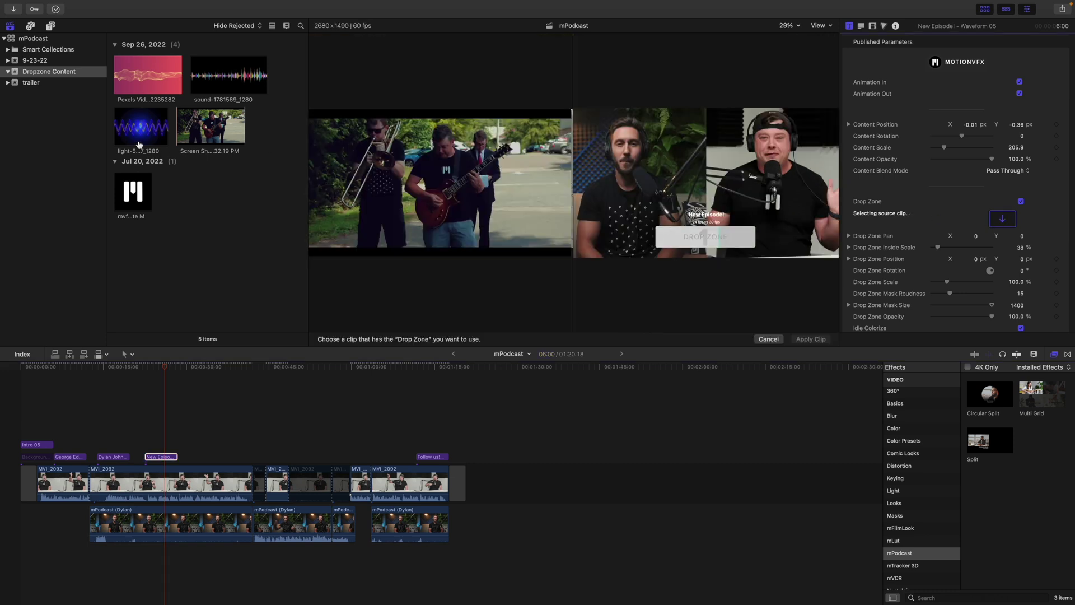
{"action": "left_click", "coordinate": [193, 82]}
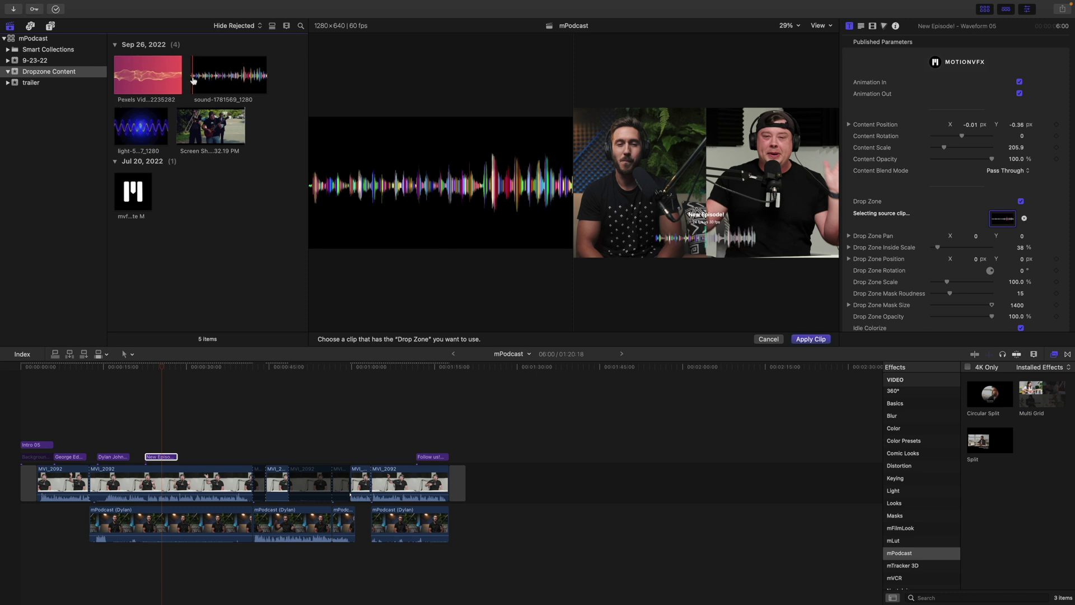
{"action": "left_click", "coordinate": [811, 339]}
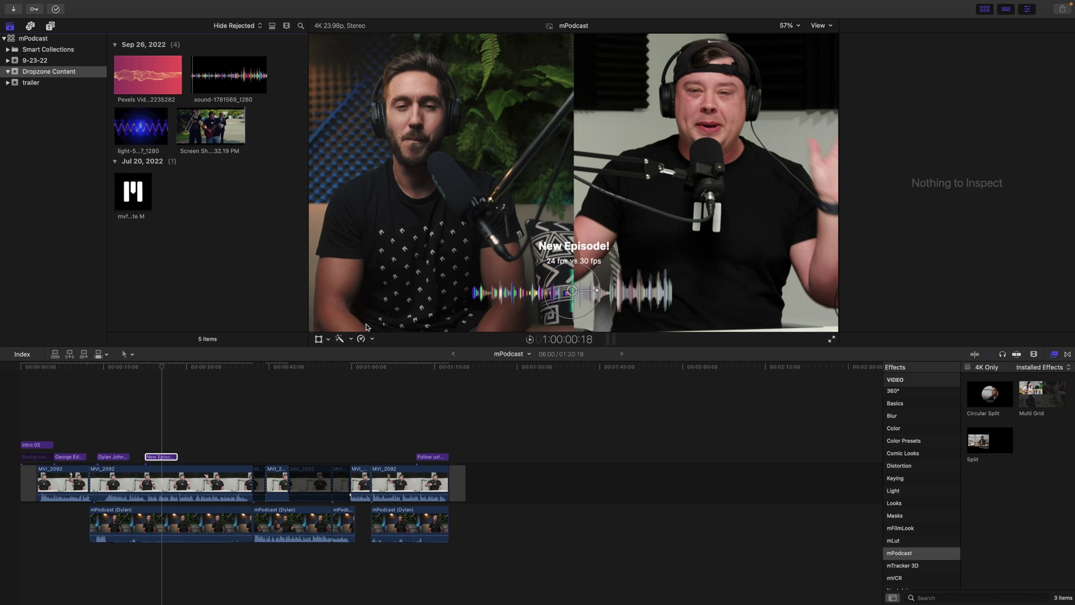
{"action": "left_click", "coordinate": [164, 370]}
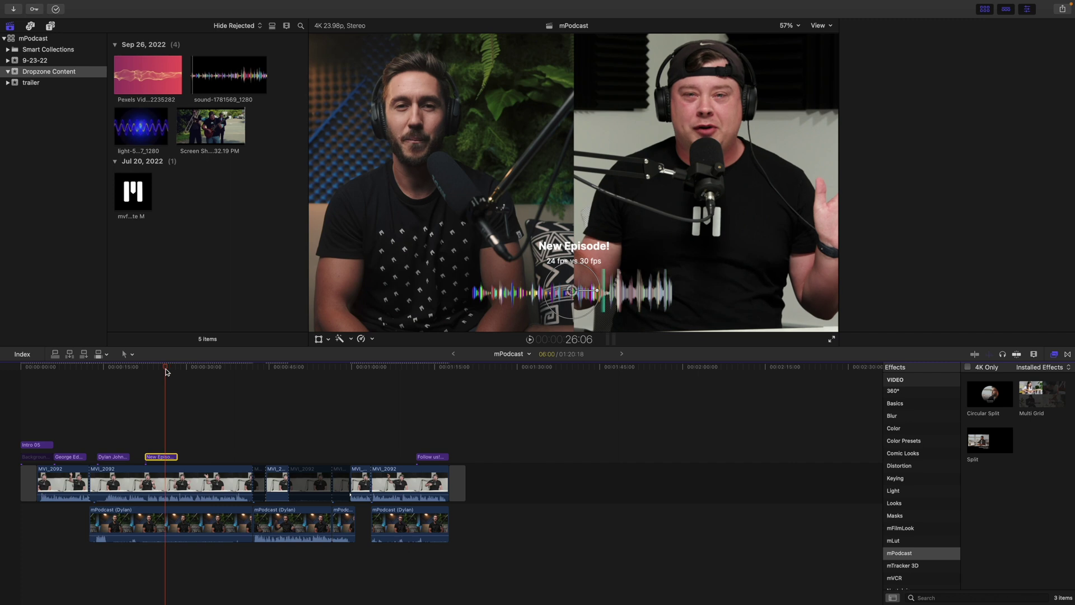
Clear the Waveform 05 drop zone, apply the Pexels Videos 2235282 clip instead and preview it
{"action": "left_click", "coordinate": [166, 456]}
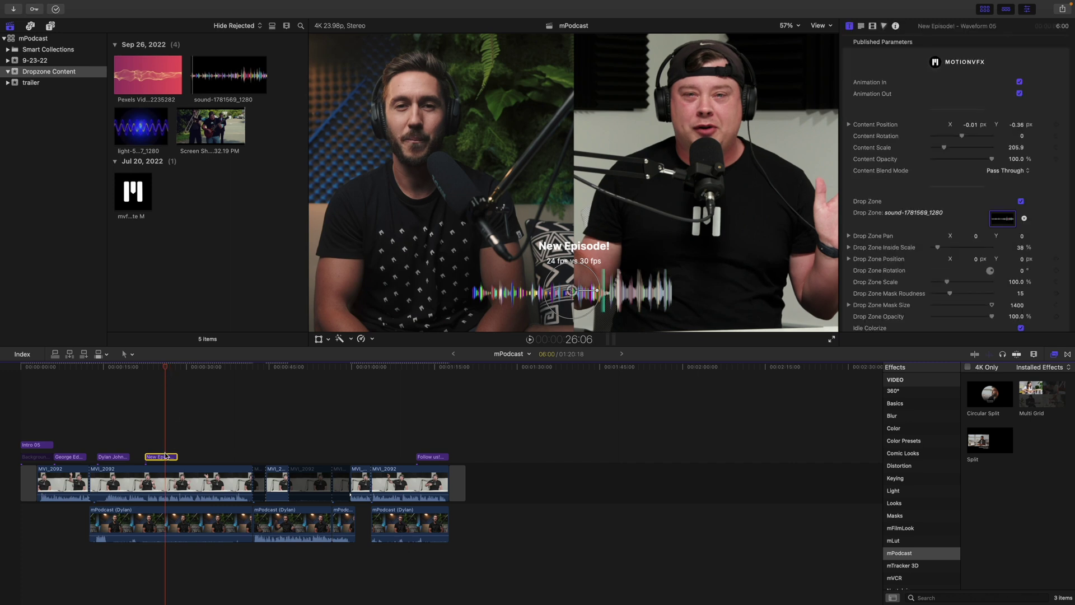
{"action": "left_click", "coordinate": [1025, 219]}
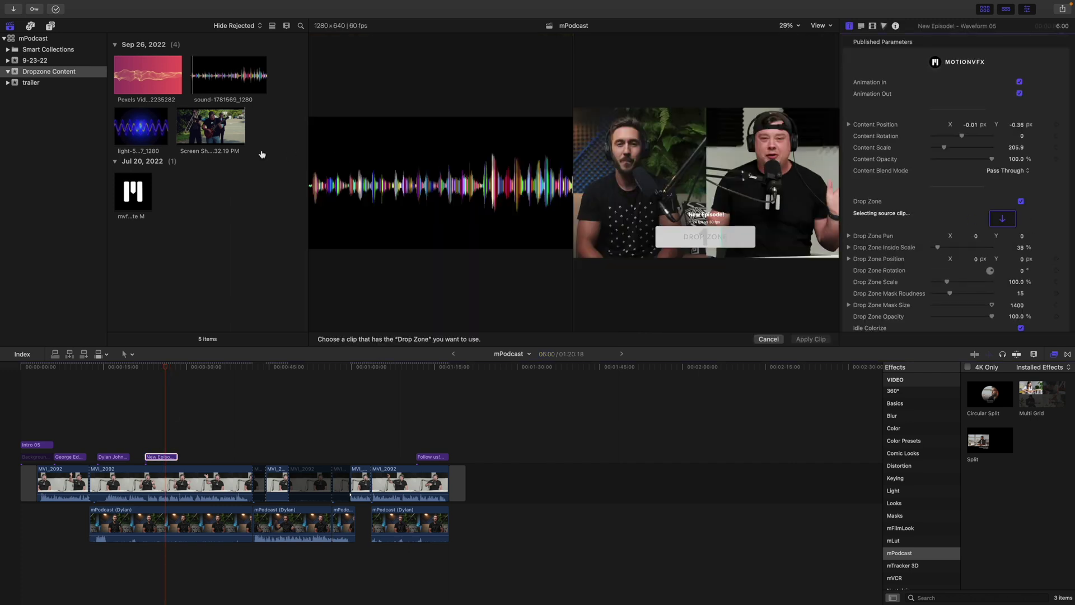
{"action": "left_click", "coordinate": [115, 87]}
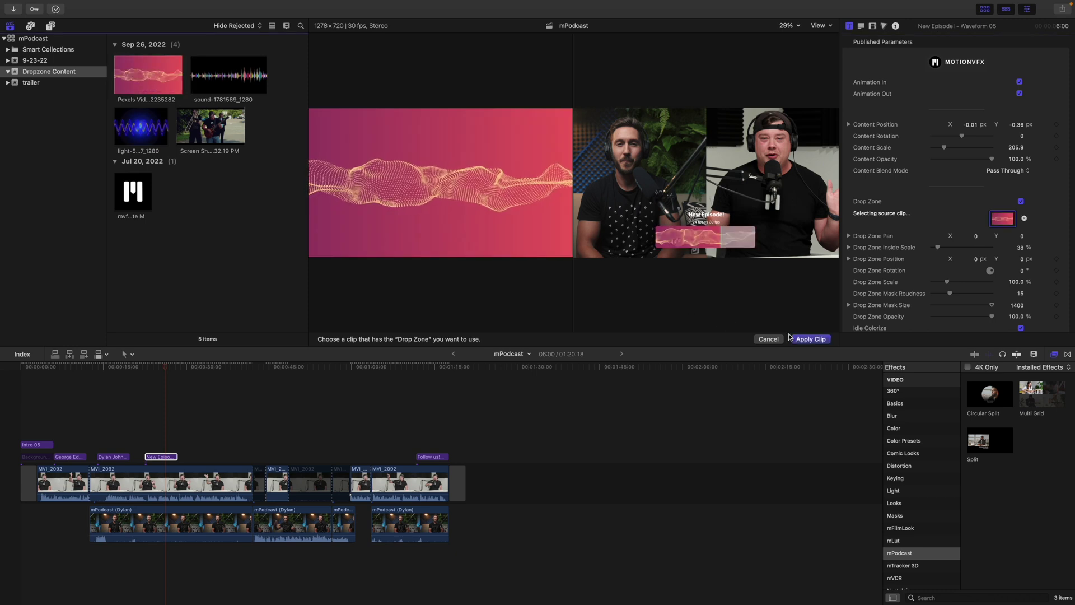
{"action": "left_click", "coordinate": [810, 339]}
{"action": "mouse_move", "coordinate": [165, 370]}
{"action": "left_mouse_down"}
{"action": "mouse_move", "coordinate": [151, 369]}
{"action": "mouse_move", "coordinate": [175, 371]}
{"action": "mouse_move", "coordinate": [160, 371]}
{"action": "left_mouse_up"}
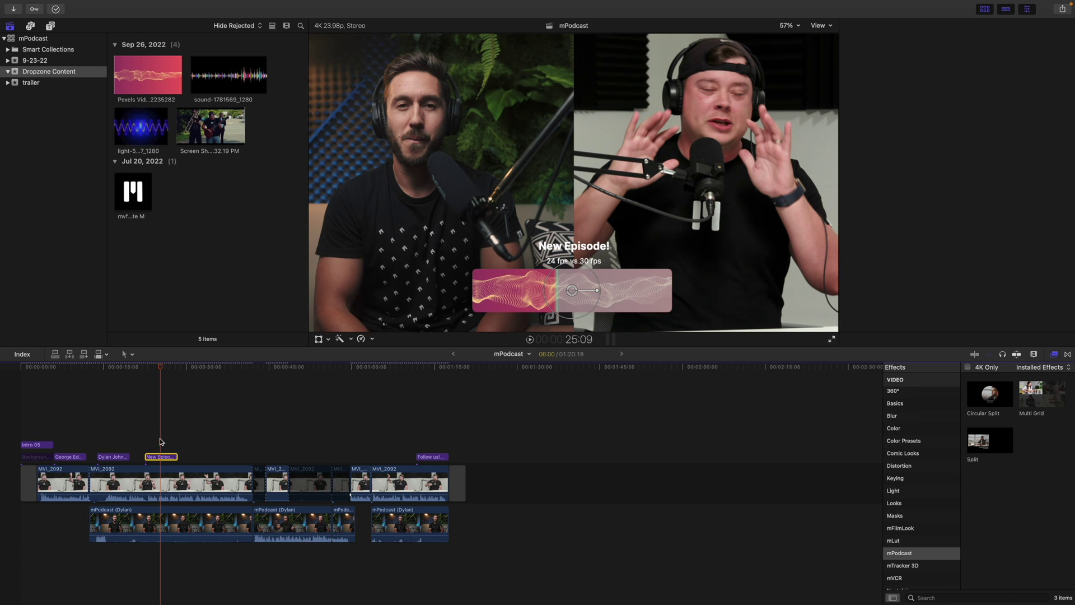
Clear the Waveform 05 drop zone and apply the light-567757_1280 clip as its source
{"action": "double_click", "coordinate": [162, 458]}
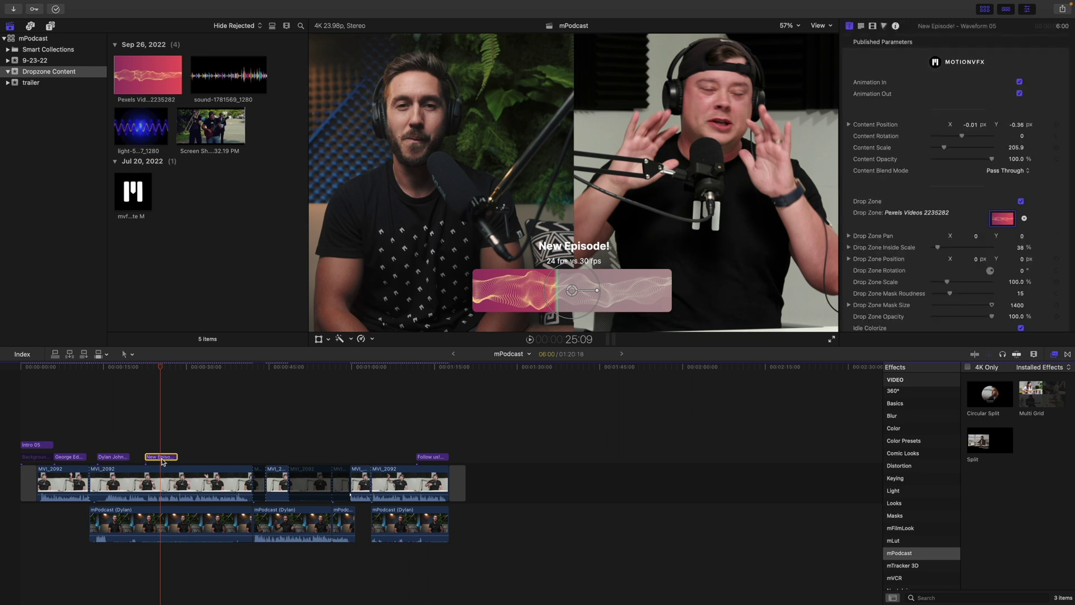
{"action": "left_click", "coordinate": [1025, 220]}
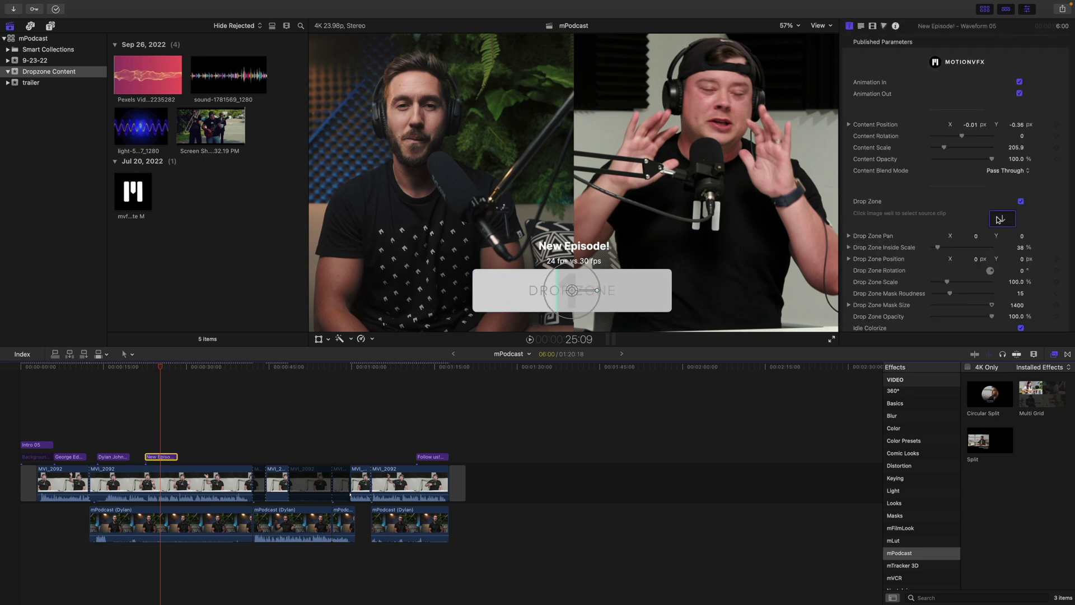
{"action": "left_click", "coordinate": [119, 134]}
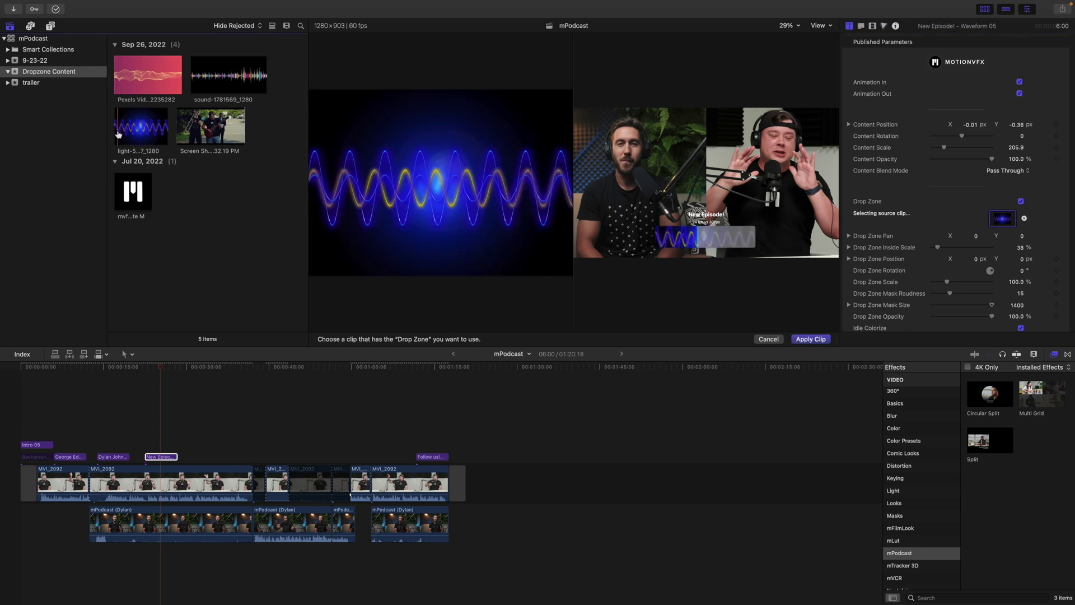
{"action": "left_click", "coordinate": [816, 339]}
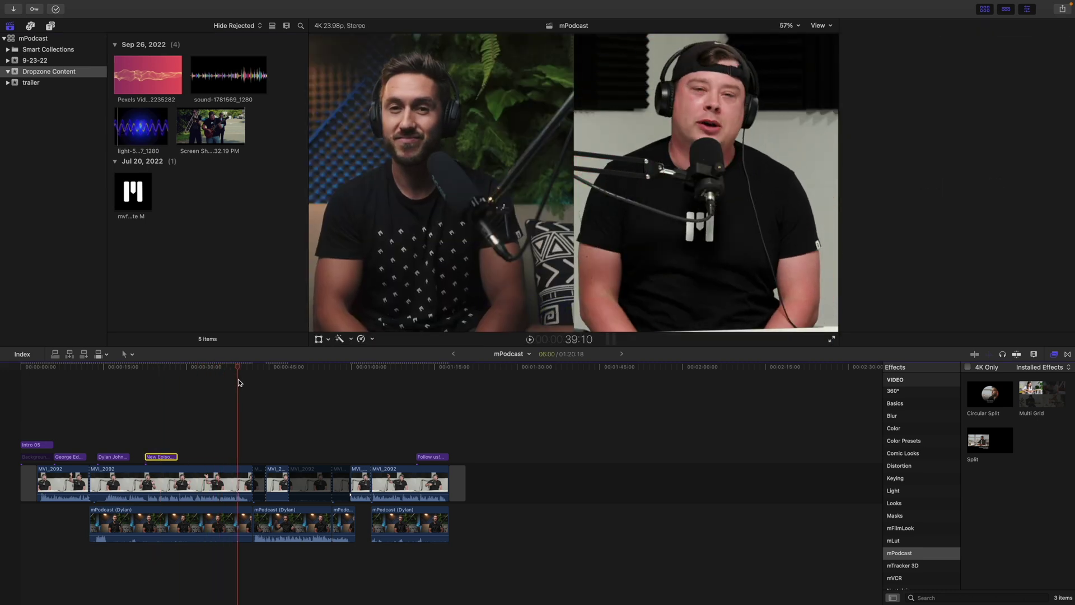
Turn off the Multi Grid Animation Out on MVI_2092 and on the other speaker's connected clip below it
{"action": "left_click", "coordinate": [249, 486]}
{"action": "left_click", "coordinate": [249, 486]}
{"action": "left_click", "coordinate": [244, 487]}
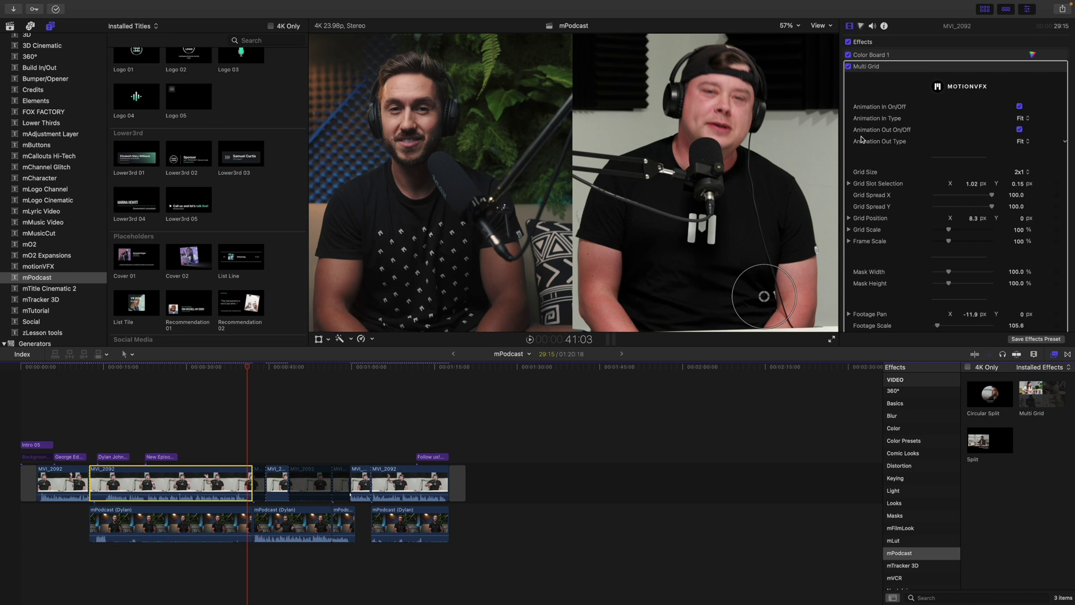
{"action": "left_click", "coordinate": [1019, 129]}
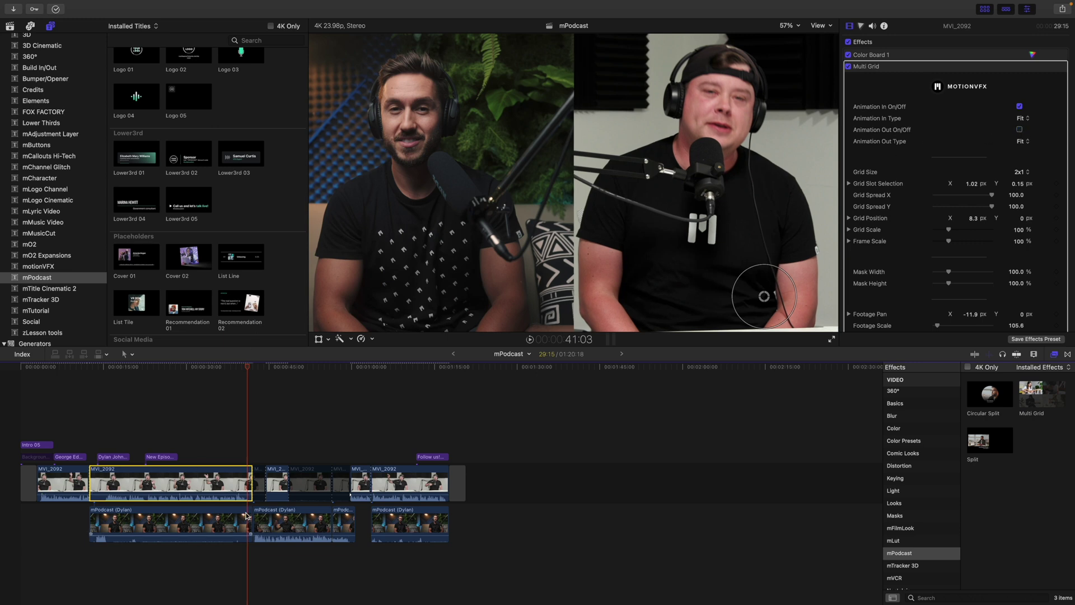
{"action": "left_click", "coordinate": [247, 521]}
{"action": "left_click", "coordinate": [1019, 118]}
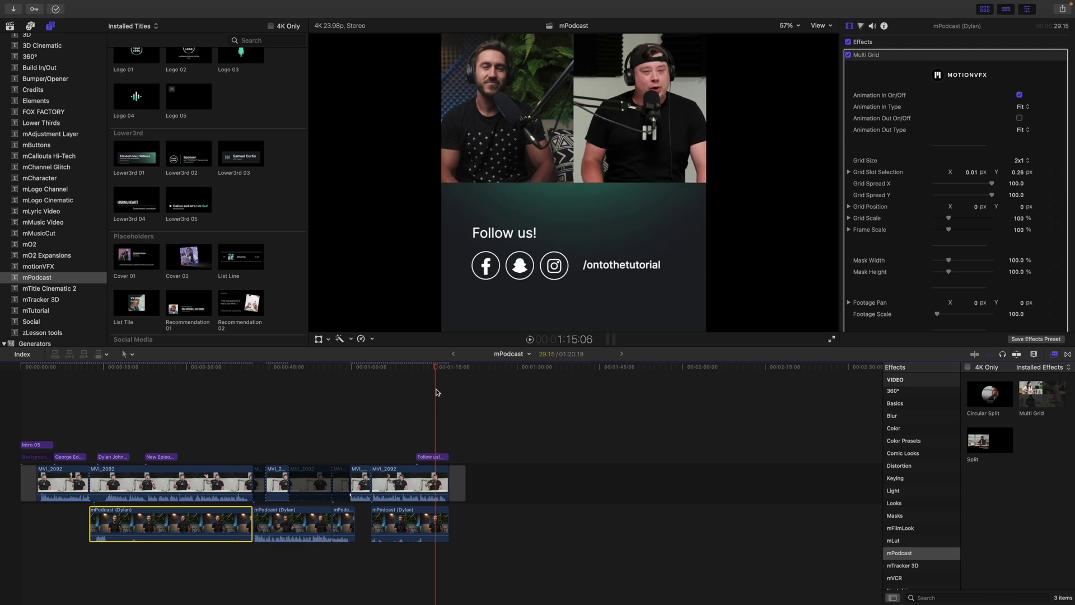
Select the Follow us! Ending title near the end of the timeline and browse further down the mPodcast titles
{"action": "left_click", "coordinate": [433, 457]}
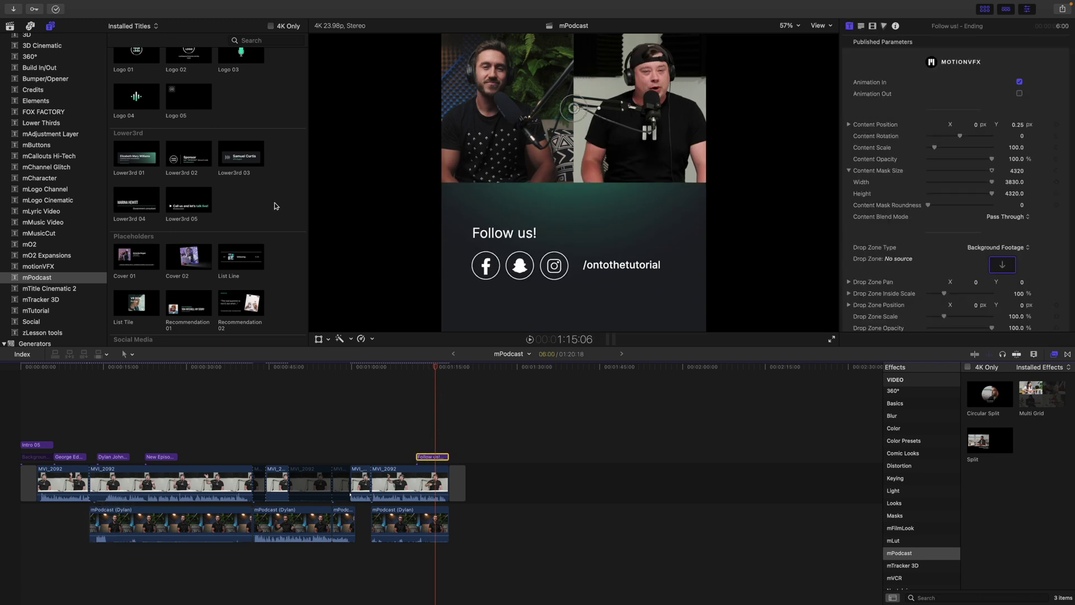
{"action": "scroll", "coordinate": [275, 207], "scroll_direction": "down", "scroll_amount": 6}
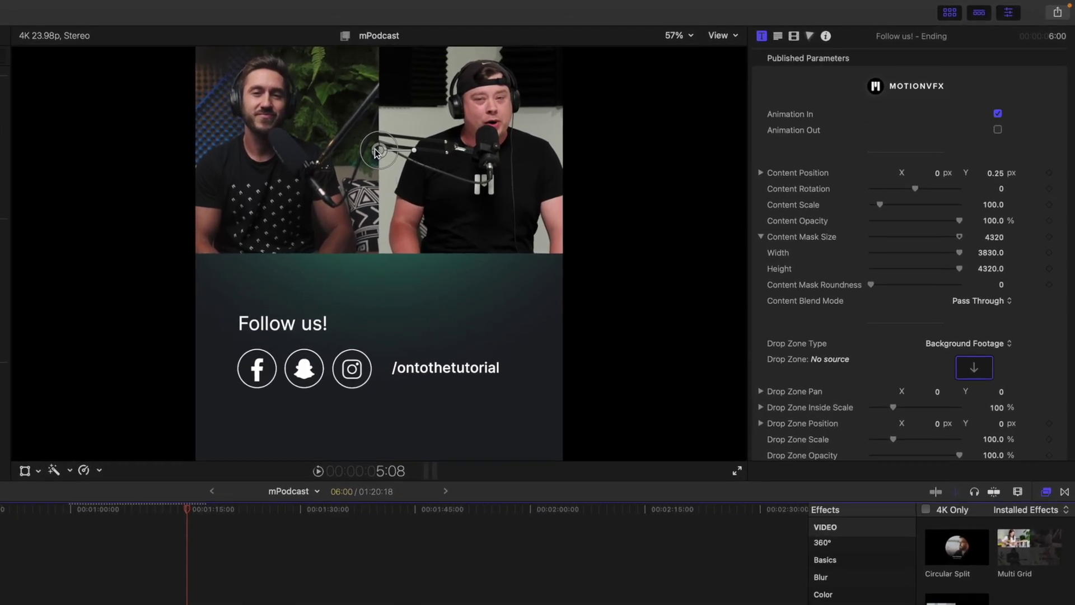
Try adjusting the Ending title's content with its viewer control and changing its Content Mask Size, undoing the change
{"action": "left_click", "coordinate": [562, 118]}
{"action": "mouse_move", "coordinate": [407, 165]}
{"action": "left_mouse_down"}
{"action": "mouse_move", "coordinate": [418, 141]}
{"action": "mouse_move", "coordinate": [426, 167]}
{"action": "left_mouse_up"}
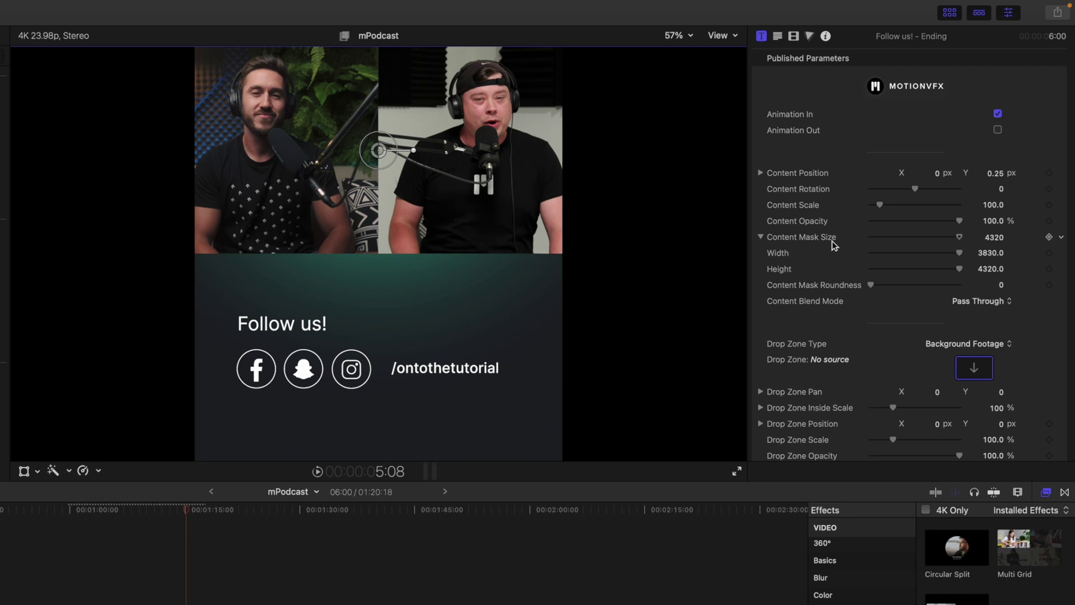
{"action": "left_click_drag", "start_coordinate": [988, 241], "coordinate": [994, 236]}
{"action": "key", "text": "super+z"}
Set the Ending title's Content Mask Roundness to 50
{"action": "left_click_drag", "start_coordinate": [870, 286], "coordinate": [964, 301]}
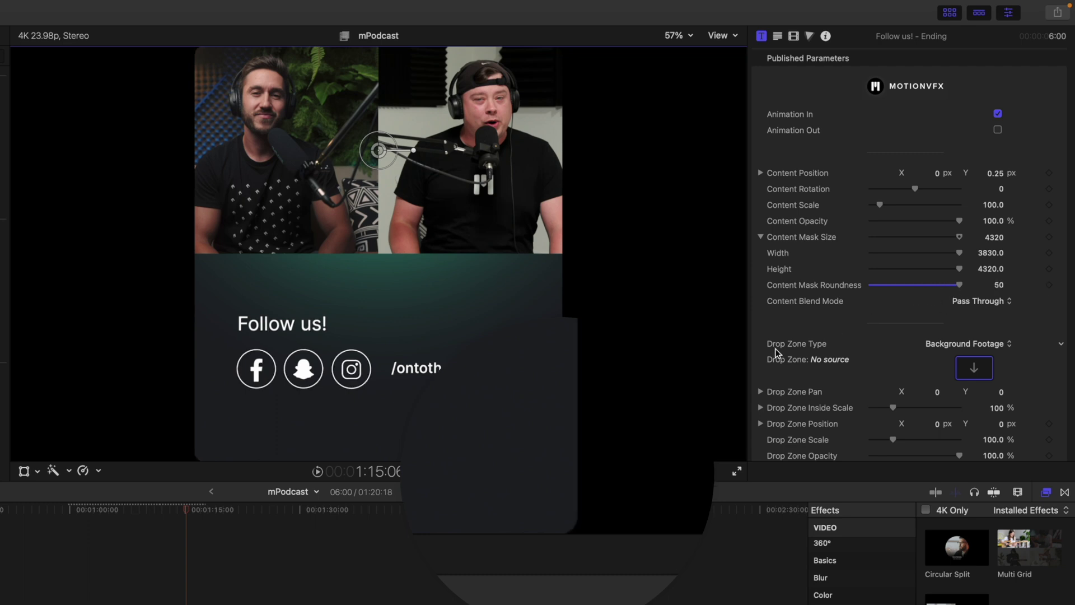
Switch the Ending title's Drop Zone Type to Drop Zone and shrink its content to a scale of about 57
{"action": "left_click", "coordinate": [1001, 346]}
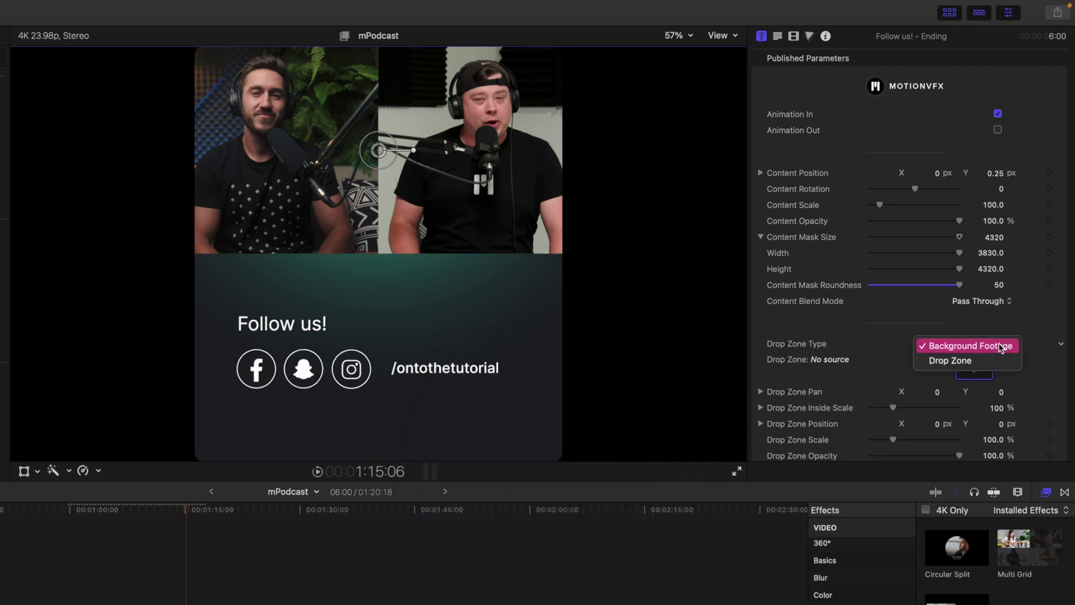
{"action": "left_click", "coordinate": [998, 360]}
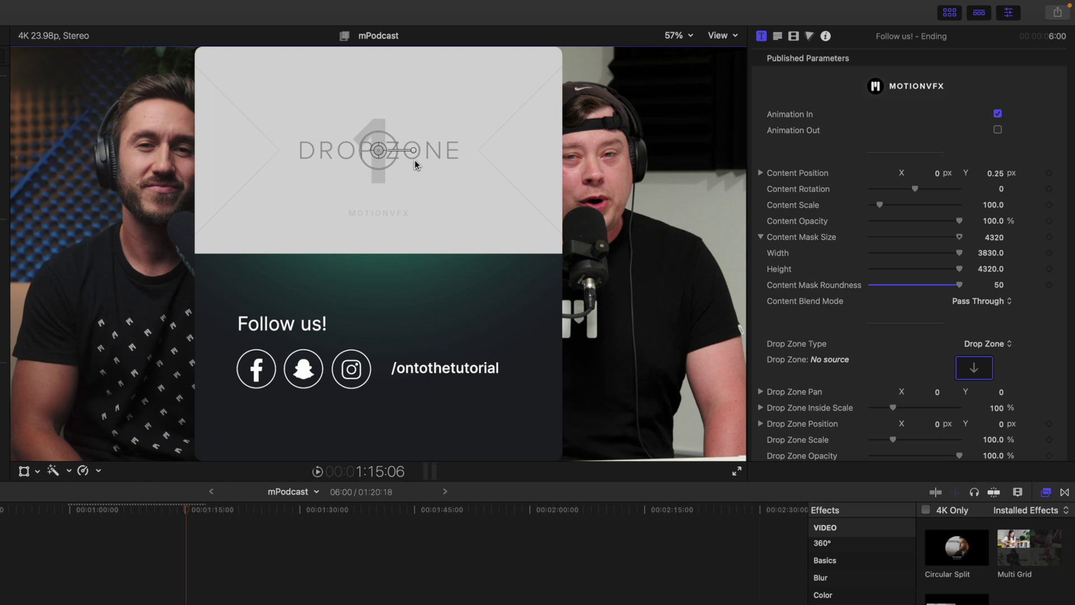
{"action": "left_click_drag", "start_coordinate": [393, 137], "coordinate": [386, 141]}
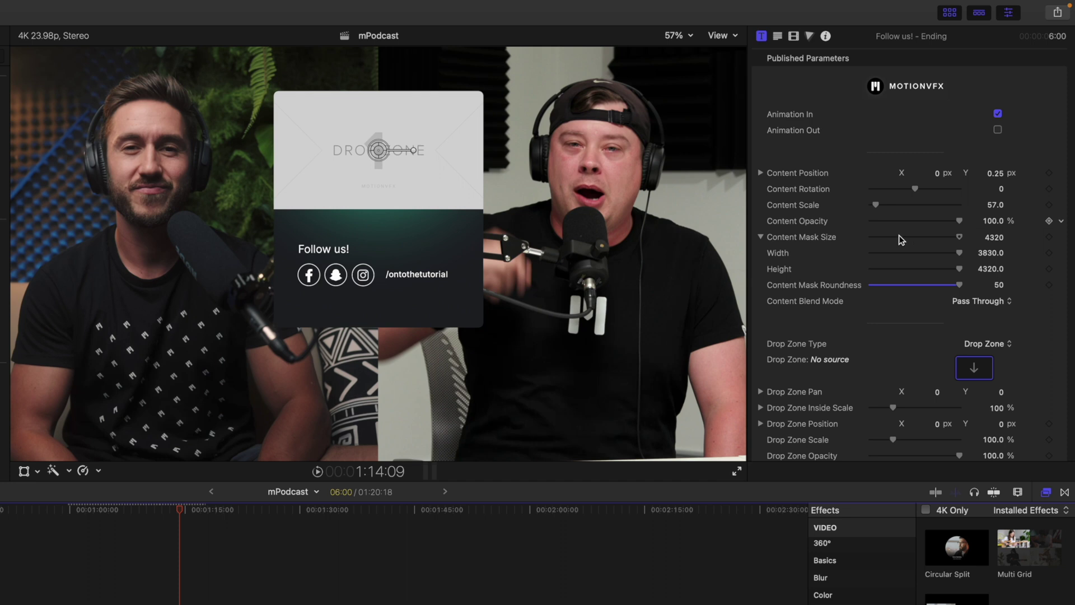
Set the Drop Zone Type to Background Footage and reset the Ending title's Content Position and Content Scale
{"action": "left_click", "coordinate": [997, 344]}
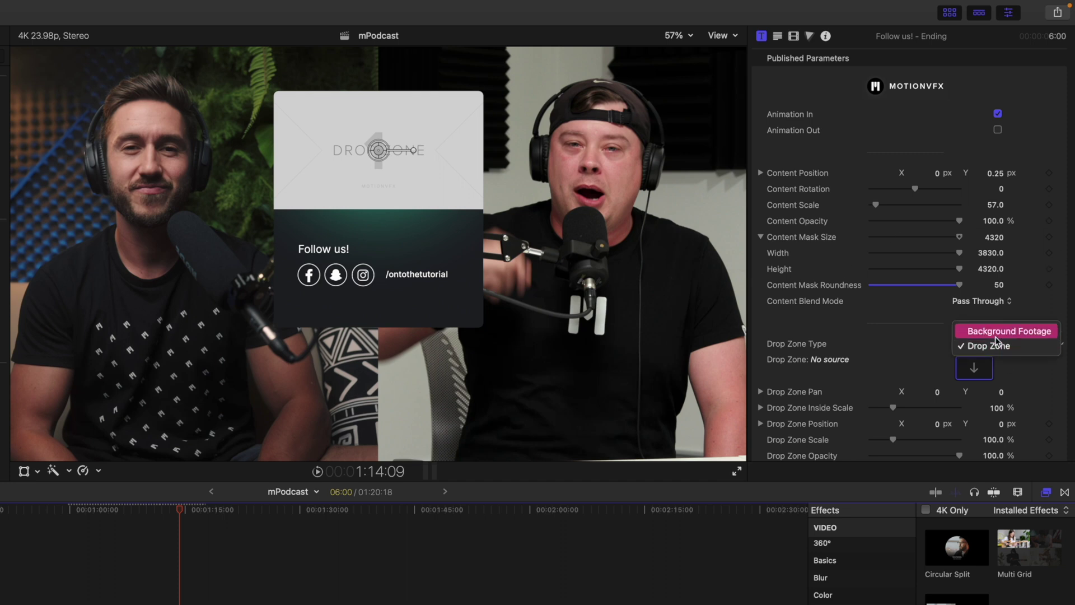
{"action": "left_click", "coordinate": [997, 328]}
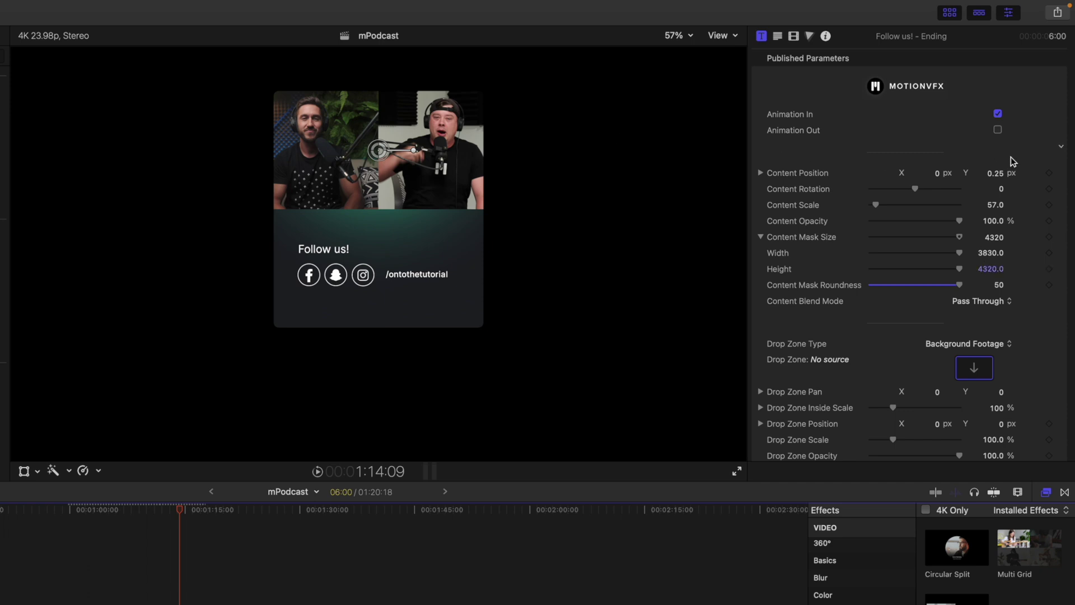
{"action": "left_click", "coordinate": [1062, 175]}
{"action": "left_click", "coordinate": [1056, 178]}
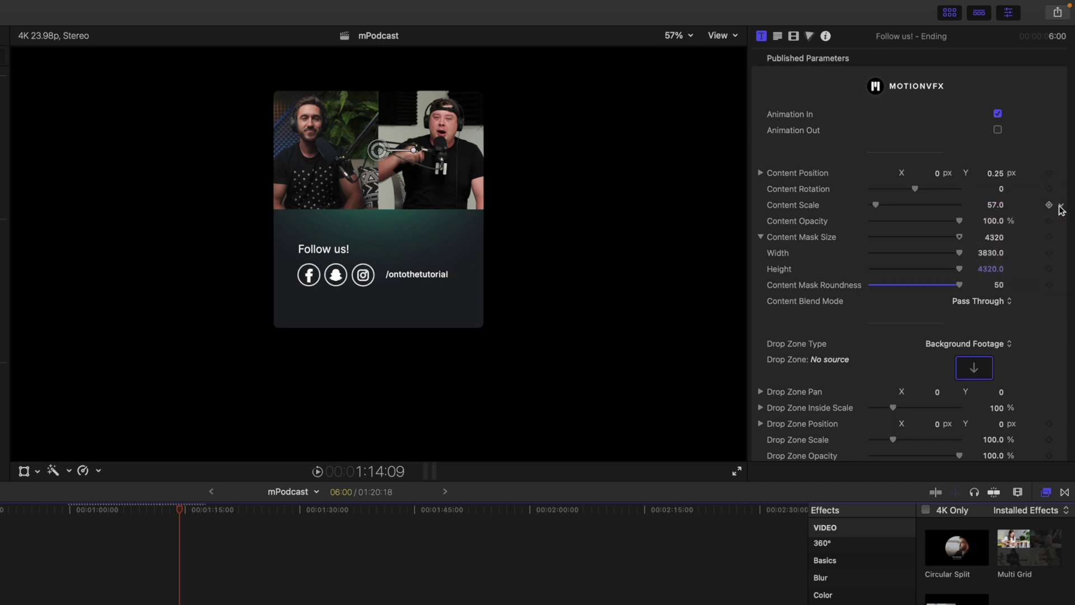
{"action": "left_click", "coordinate": [1062, 207]}
{"action": "left_click", "coordinate": [1055, 212]}
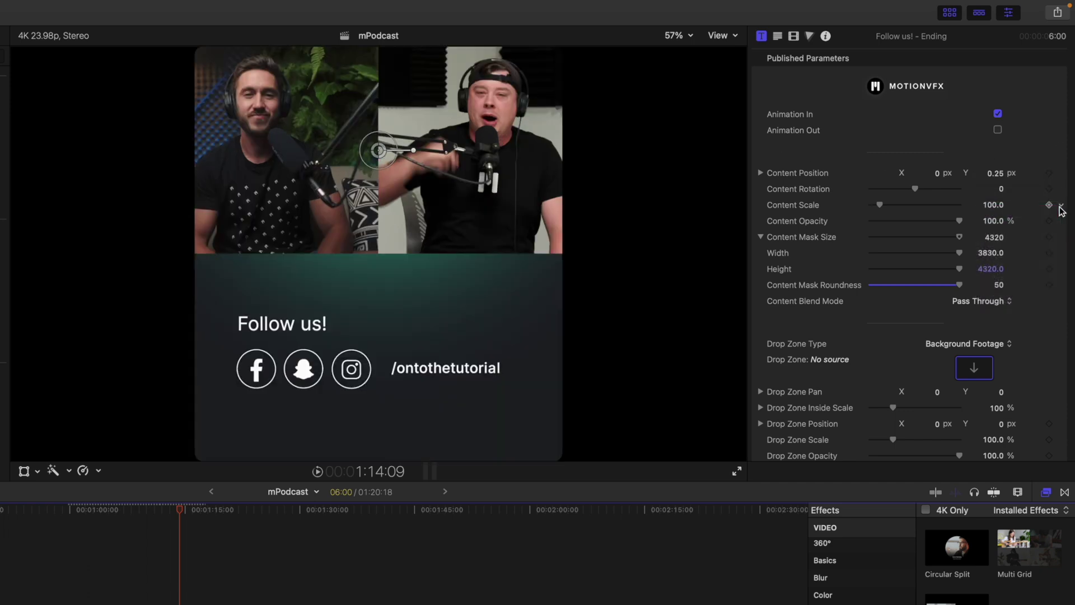
Review the Ending title's text parameters and toggle its Description off and back on
{"action": "scroll", "coordinate": [795, 367], "scroll_direction": "down", "scroll_amount": 10}
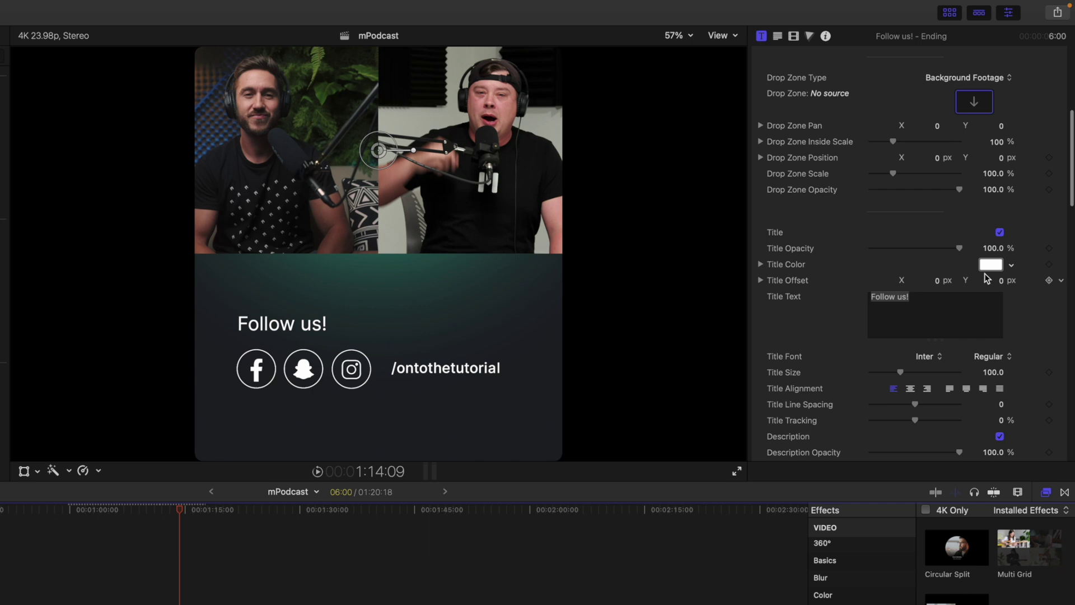
{"action": "scroll", "coordinate": [869, 321], "scroll_direction": "down", "scroll_amount": 6}
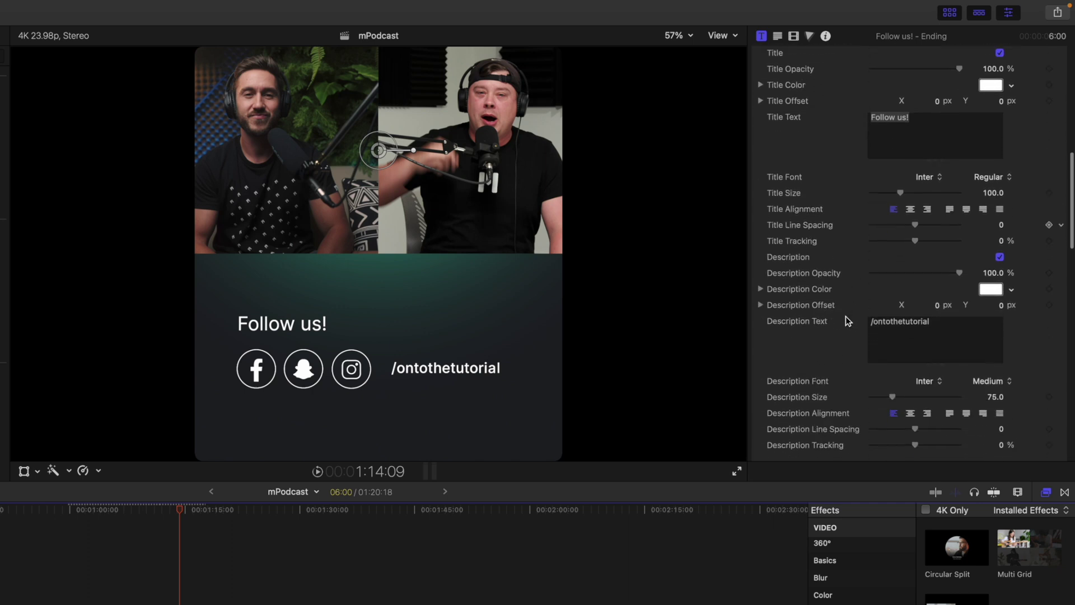
{"action": "left_click", "coordinate": [1000, 257]}
{"action": "left_click", "coordinate": [1000, 257]}
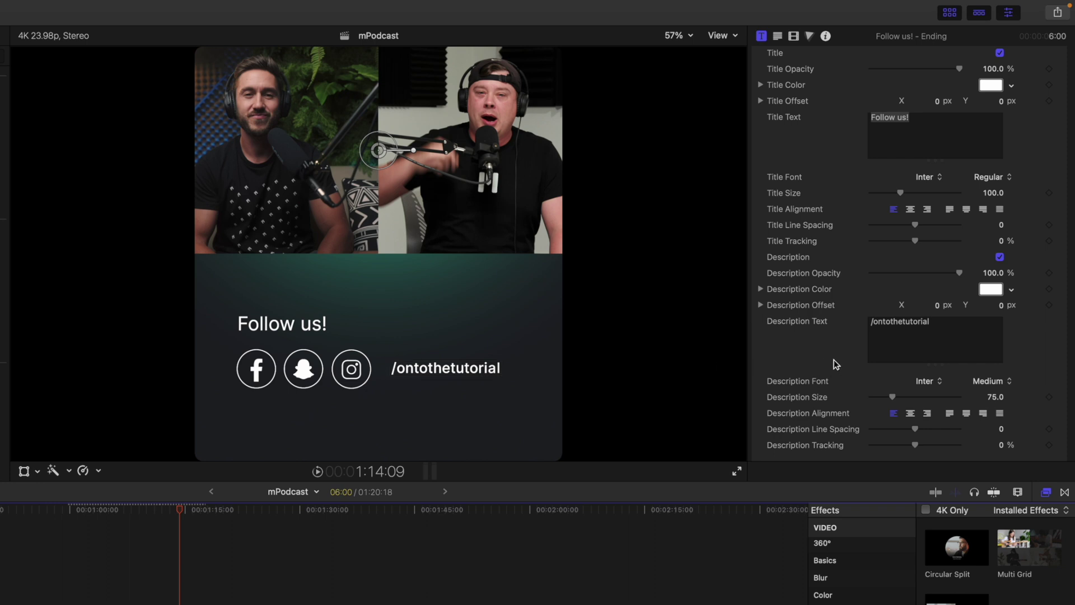
Toggle Icon 1 off and on, then set Icon 1 Type to Instagram and Icon 2 Type to Twitch in the Ending title
{"action": "scroll", "coordinate": [833, 359], "scroll_direction": "down", "scroll_amount": 7}
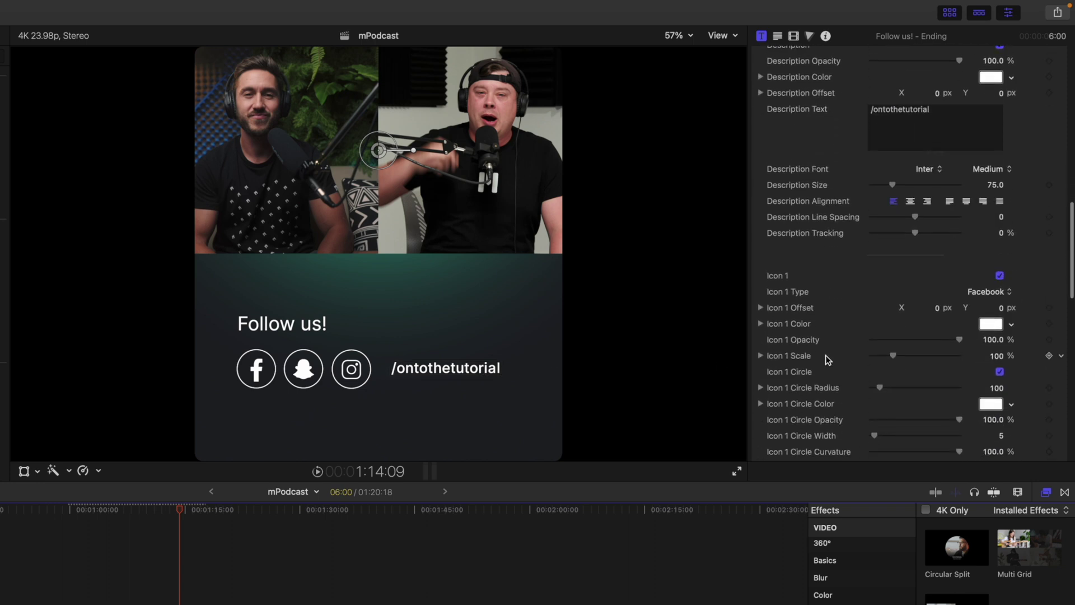
{"action": "scroll", "coordinate": [827, 360], "scroll_direction": "down", "scroll_amount": 2}
{"action": "scroll", "coordinate": [790, 238], "scroll_direction": "down", "scroll_amount": 3}
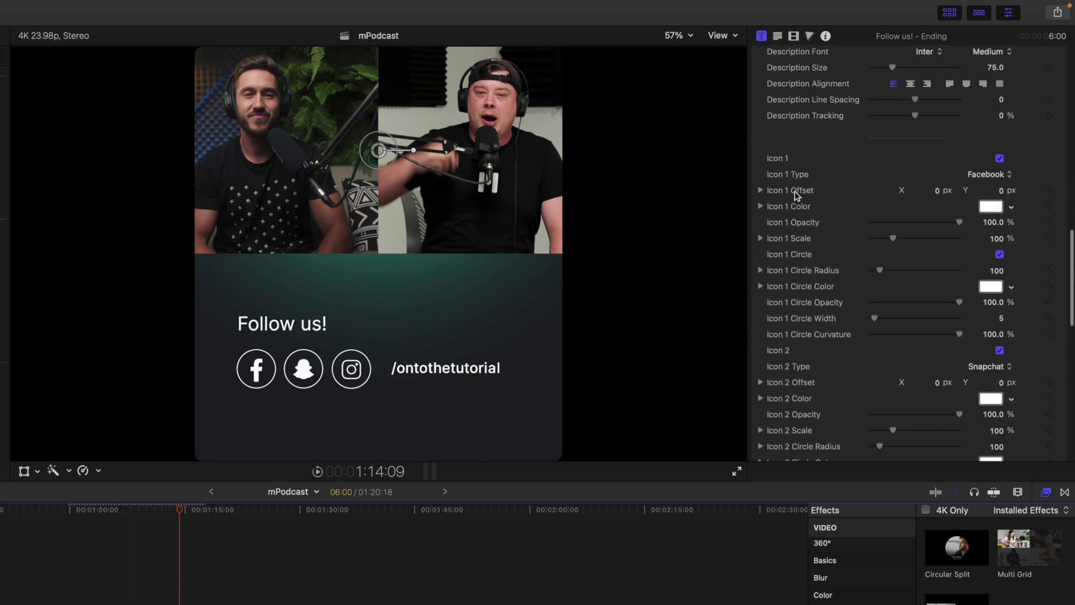
{"action": "double_click", "coordinate": [1000, 158]}
{"action": "left_click", "coordinate": [986, 174]}
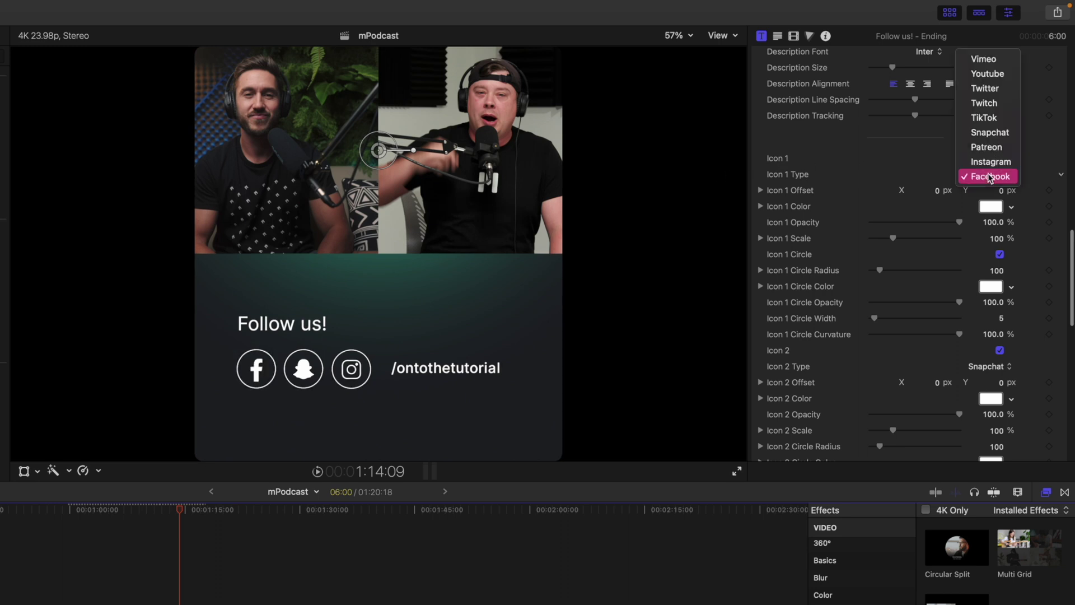
{"action": "left_click", "coordinate": [987, 162]}
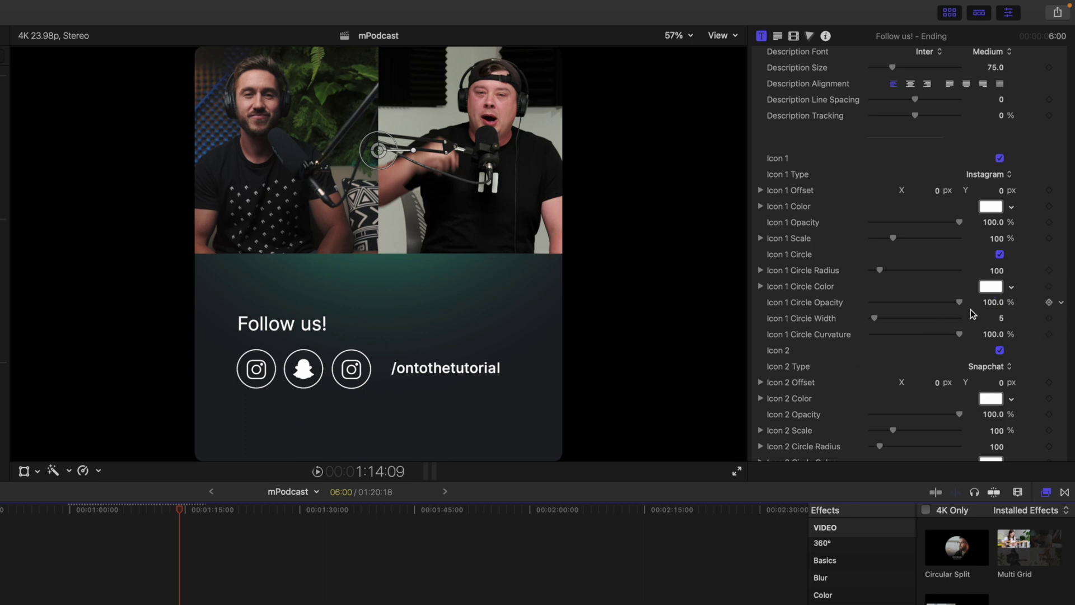
{"action": "scroll", "coordinate": [969, 309], "scroll_direction": "down", "scroll_amount": 10}
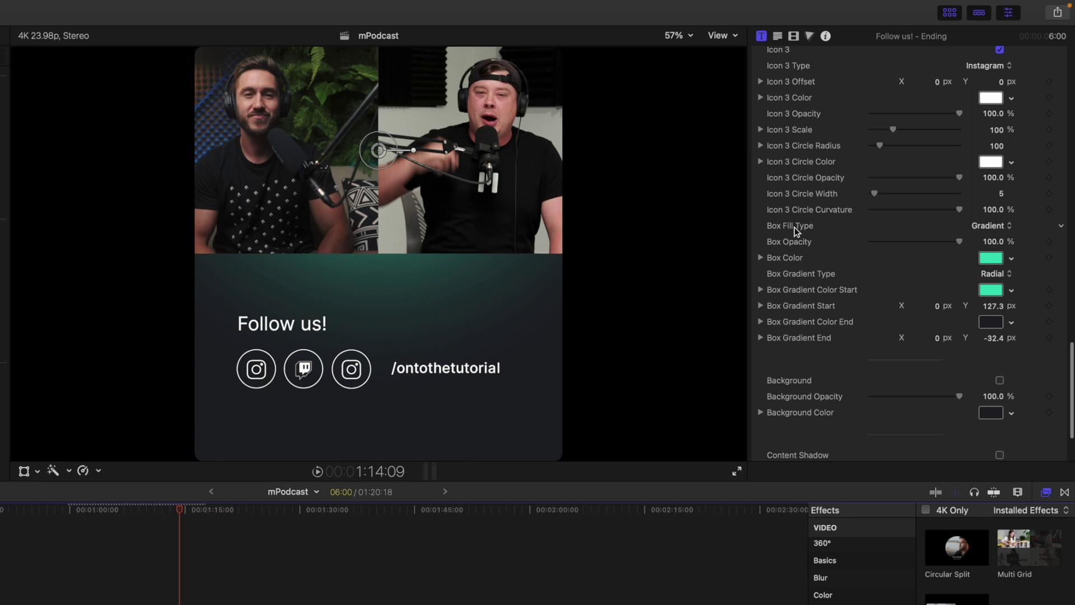
Try another Box Fill Type on the Ending title and return it to Gradient
{"action": "left_click", "coordinate": [989, 227]}
{"action": "left_click", "coordinate": [987, 211]}
{"action": "left_click", "coordinate": [996, 227]}
{"action": "left_click", "coordinate": [997, 242]}
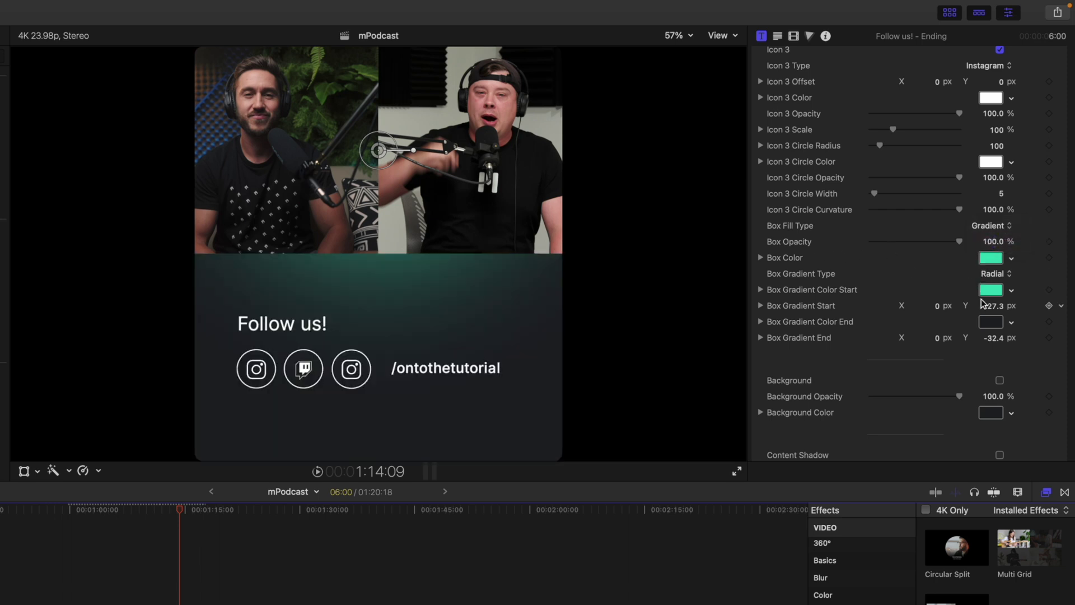
Turn on the Ending title's Background to preview it, and turn it back off
{"action": "scroll", "coordinate": [969, 388], "scroll_direction": "up", "scroll_amount": 1}
{"action": "scroll", "coordinate": [806, 368], "scroll_direction": "down", "scroll_amount": 2}
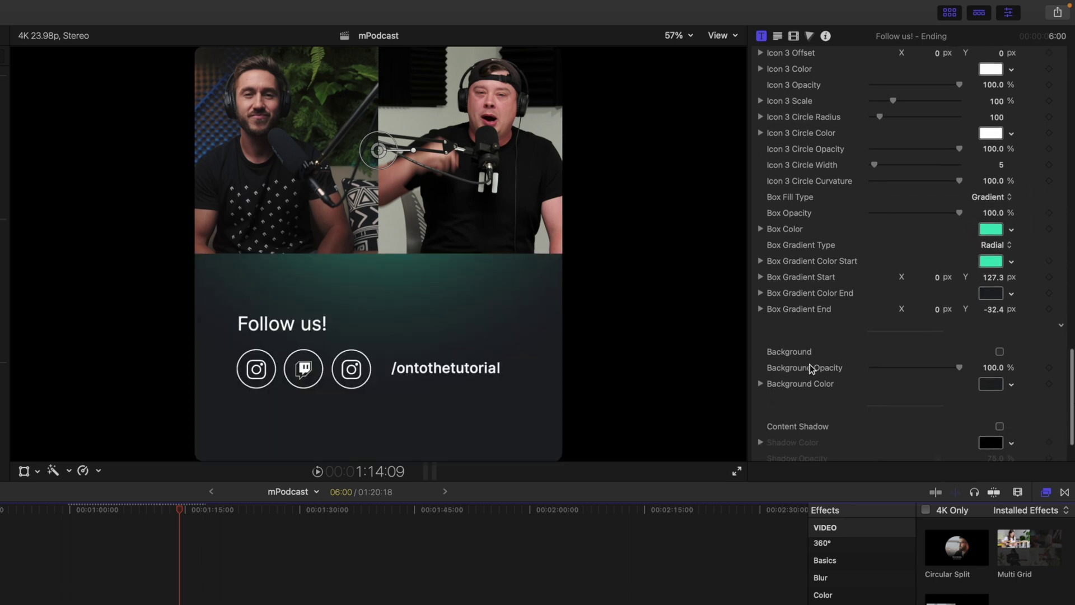
{"action": "left_click", "coordinate": [999, 351]}
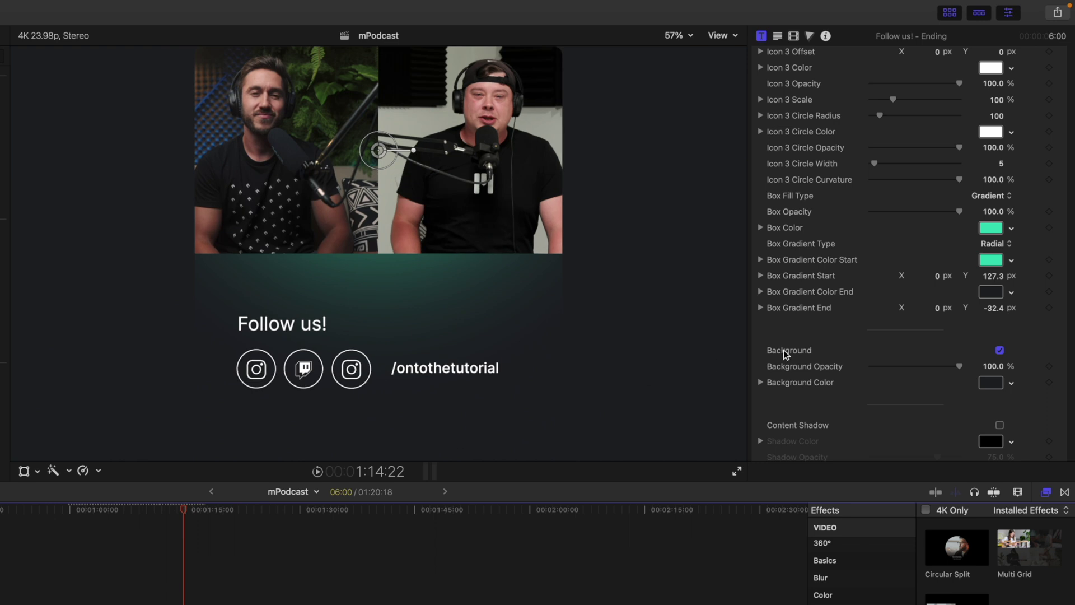
{"action": "left_click", "coordinate": [1000, 351]}
{"action": "scroll", "coordinate": [878, 360], "scroll_direction": "down", "scroll_amount": 3}
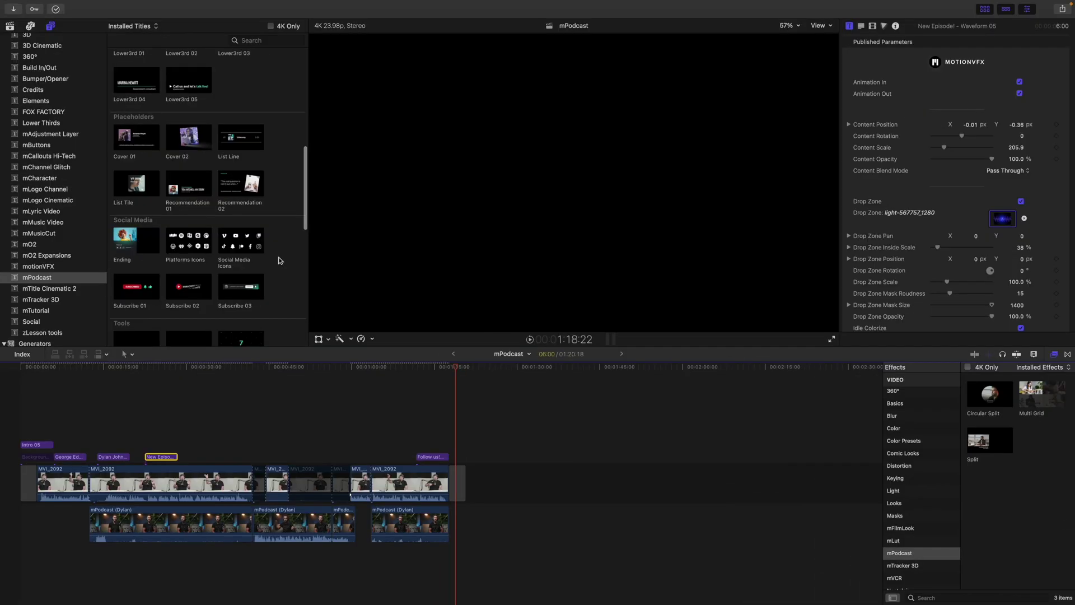
Add the mPodcast Cover 02 title at the end of the timeline and place the playhead over it
{"action": "scroll", "coordinate": [280, 261], "scroll_direction": "up", "scroll_amount": 3}
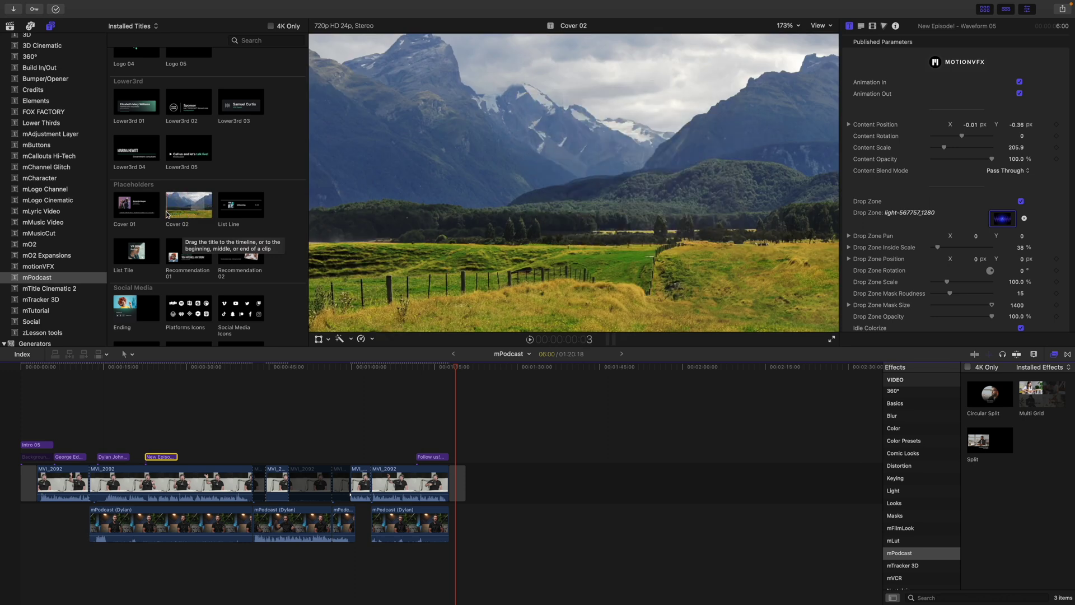
{"action": "left_click_drag", "start_coordinate": [185, 213], "coordinate": [476, 483]}
{"action": "left_click_drag", "start_coordinate": [455, 369], "coordinate": [479, 374]}
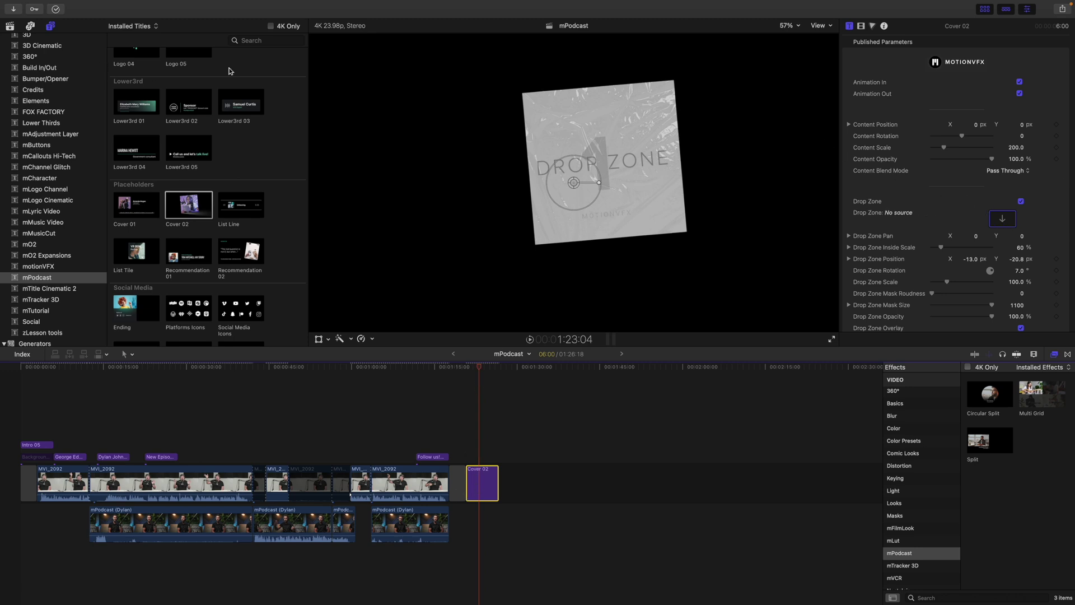
Fill Cover 02's Drop Zone with the Screen Shot 2022-09-26 clip from the Dropzone Content event
{"action": "left_click", "coordinate": [10, 26]}
{"action": "left_click", "coordinate": [472, 469]}
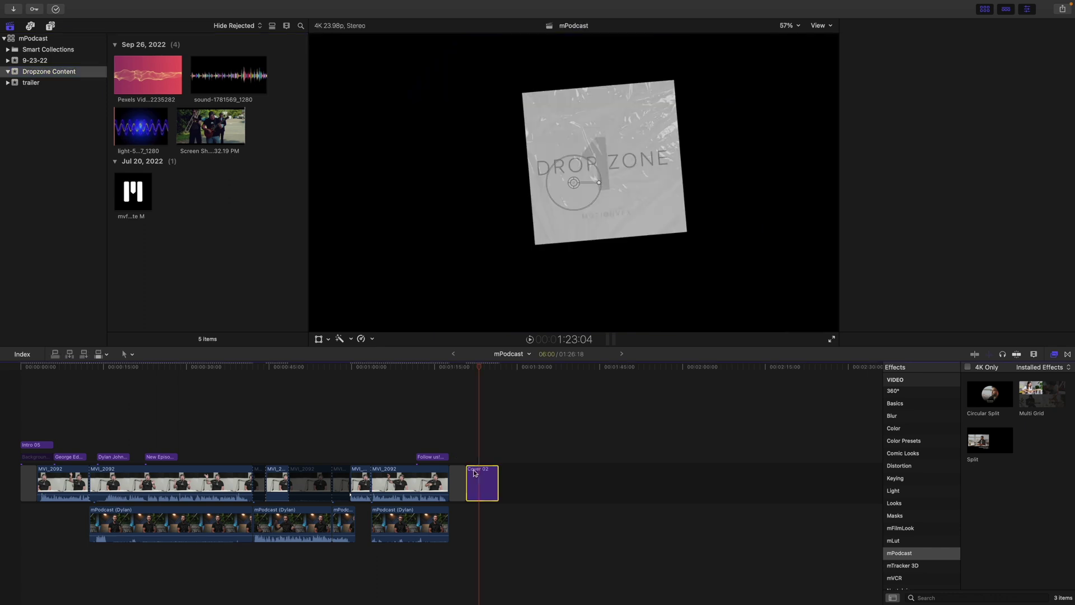
{"action": "left_click", "coordinate": [1002, 218]}
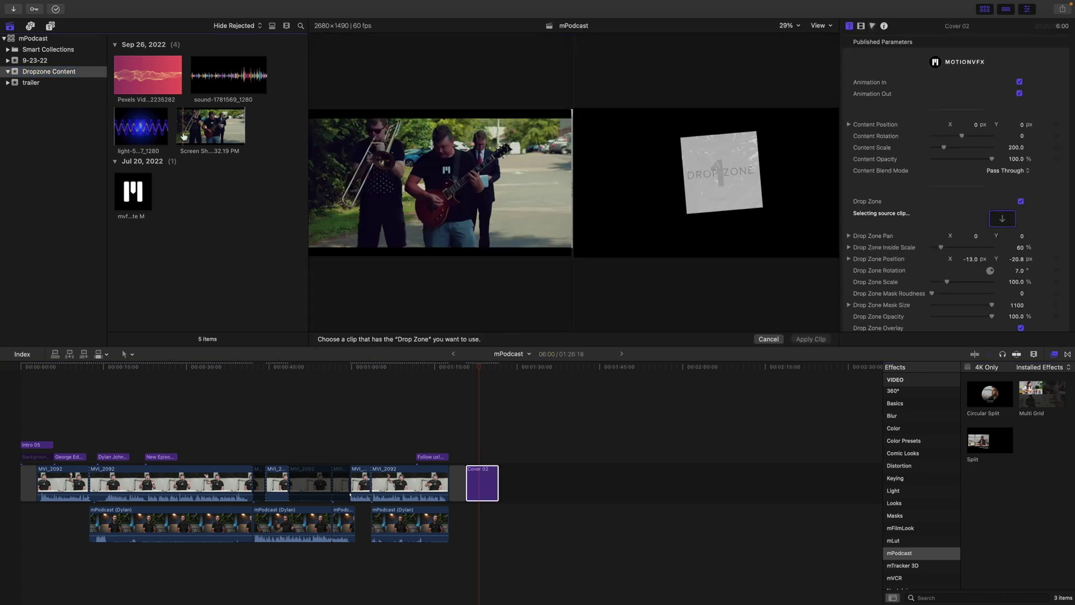
{"action": "left_click", "coordinate": [183, 136]}
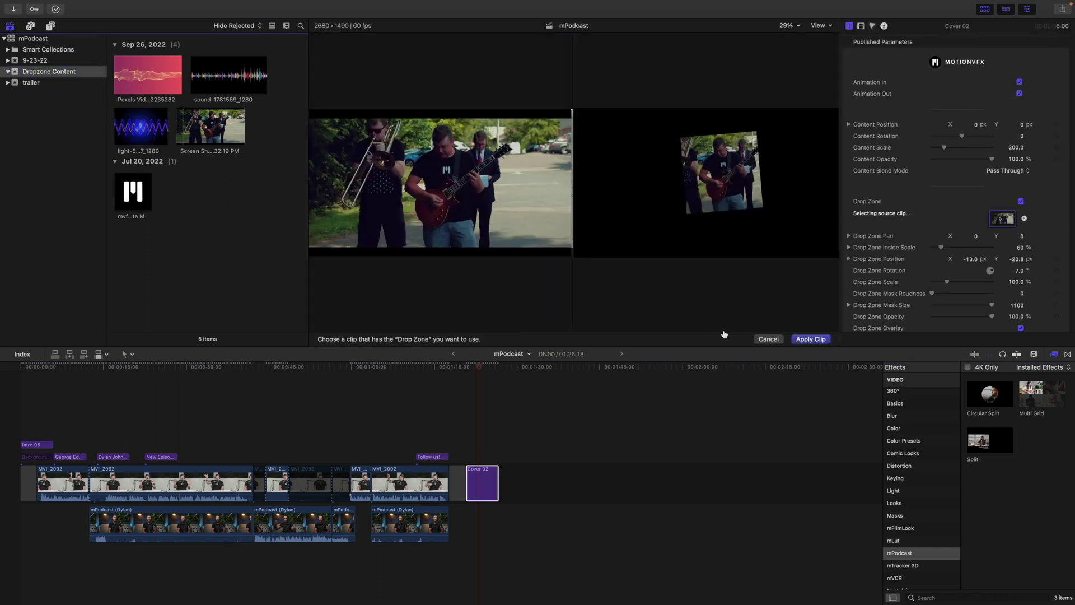
{"action": "left_click", "coordinate": [801, 340]}
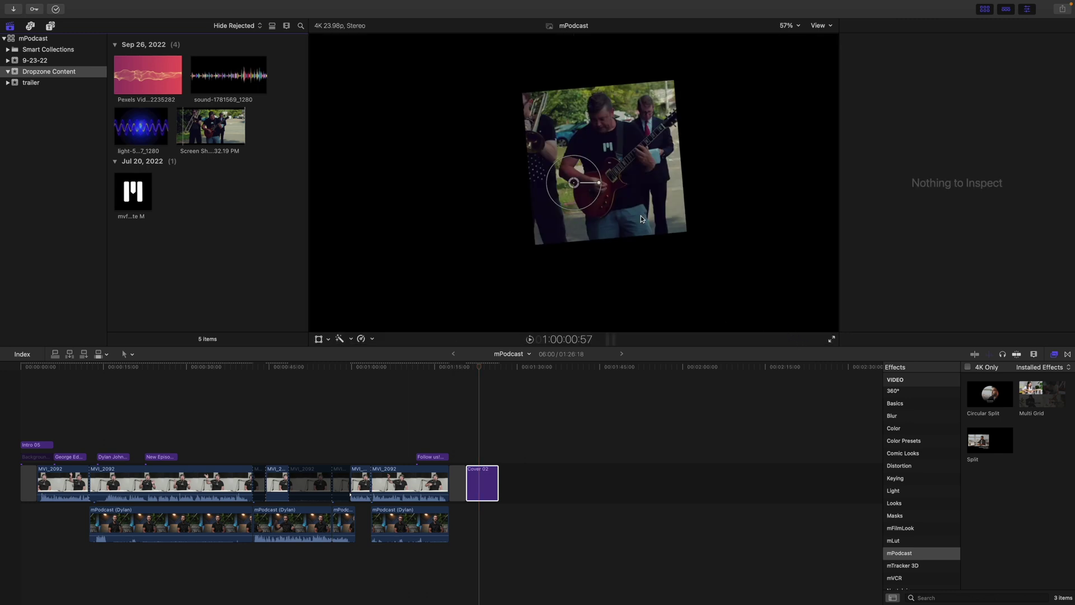
Enlarge and reposition Cover 02's content to a scale of about 333 and set its Drop Zone Pan X to about 6.2
{"action": "left_click_drag", "start_coordinate": [597, 171], "coordinate": [535, 213]}
{"action": "left_click", "coordinate": [480, 468]}
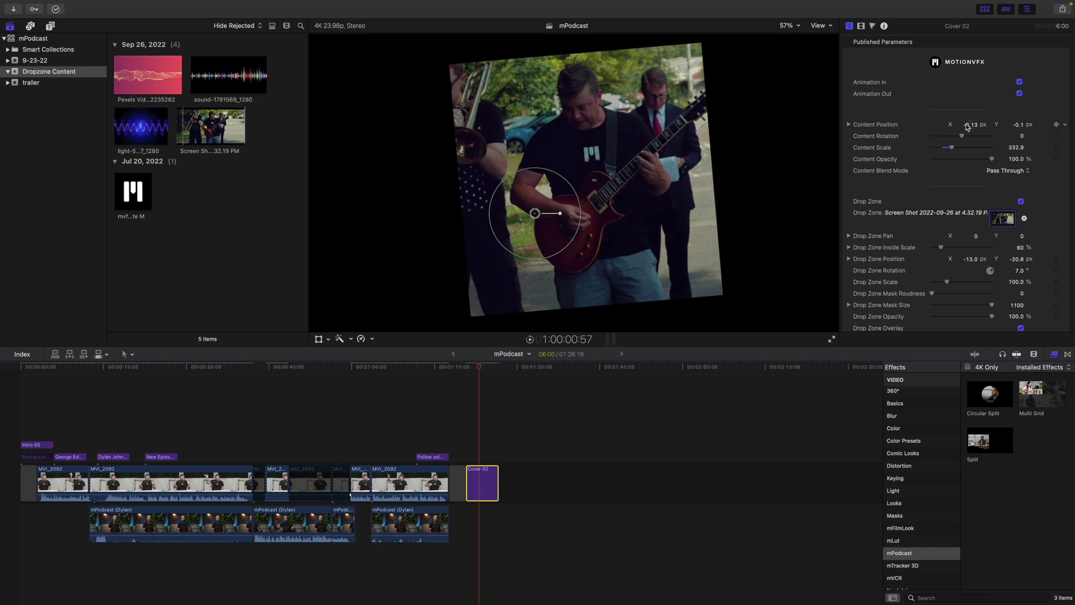
{"action": "scroll", "coordinate": [894, 207], "scroll_direction": "down", "scroll_amount": 2}
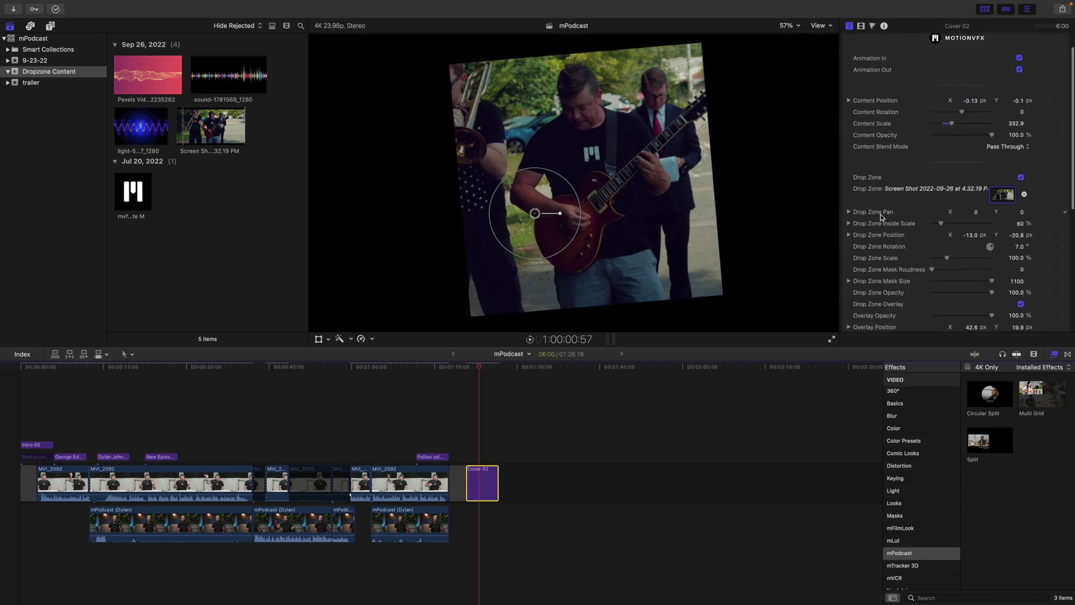
{"action": "mouse_move", "coordinate": [976, 215]}
{"action": "left_mouse_down"}
{"action": "mouse_move", "coordinate": [991, 215]}
{"action": "mouse_move", "coordinate": [971, 213]}
{"action": "left_mouse_up"}
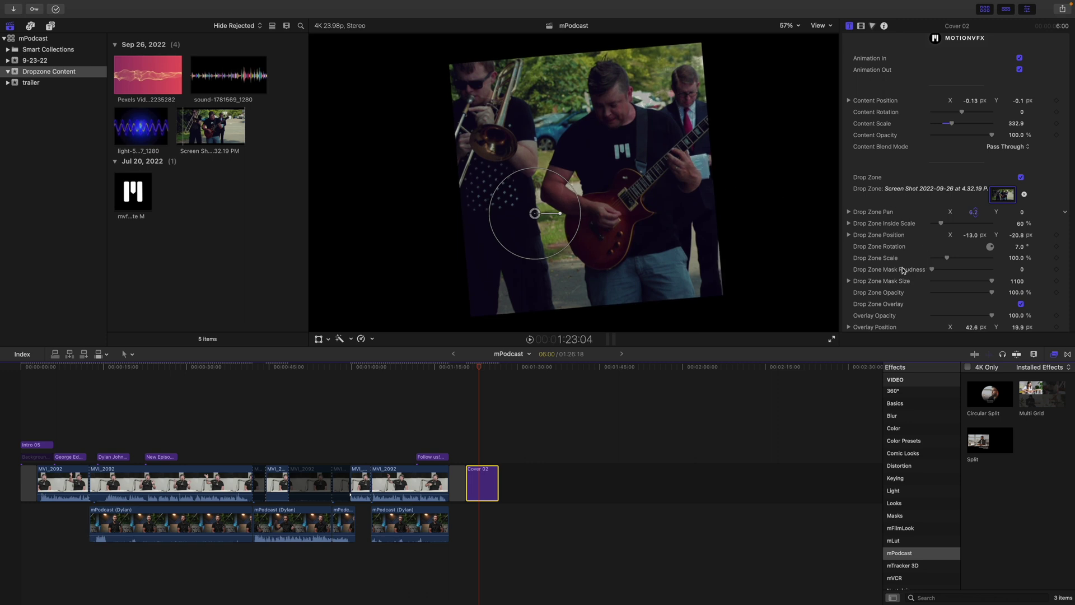
Set Cover 02's Overlay Scale to about 48%
{"action": "scroll", "coordinate": [903, 271], "scroll_direction": "down", "scroll_amount": 3}
{"action": "scroll", "coordinate": [902, 270], "scroll_direction": "down", "scroll_amount": 3}
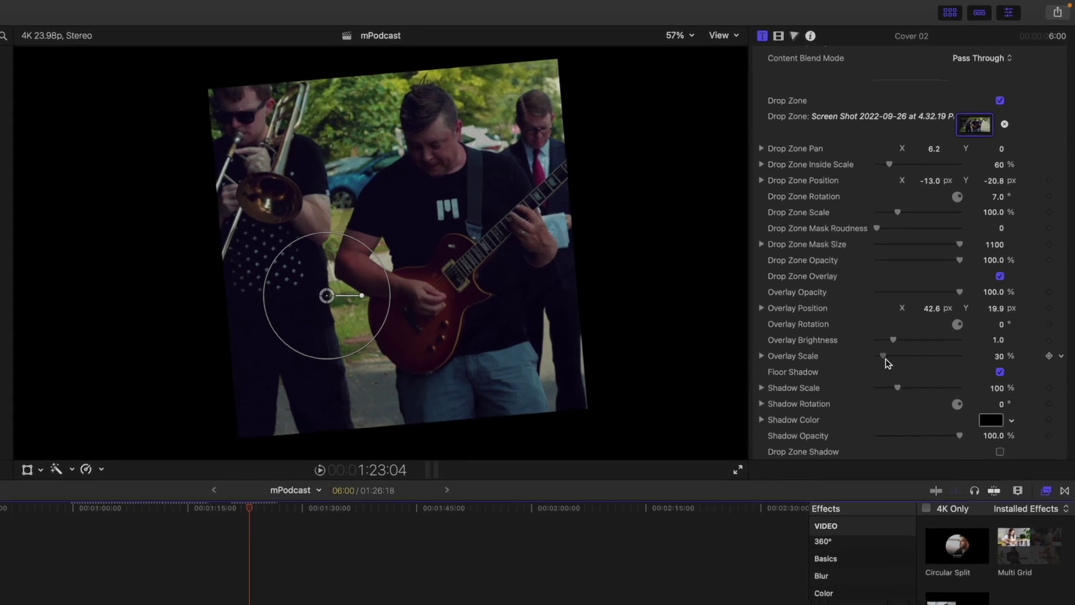
{"action": "left_click_drag", "start_coordinate": [939, 257], "coordinate": [941, 259]}
{"action": "left_click_drag", "start_coordinate": [888, 361], "coordinate": [887, 362]}
{"action": "scroll", "coordinate": [830, 376], "scroll_direction": "down", "scroll_amount": 1}
{"action": "scroll", "coordinate": [831, 375], "scroll_direction": "down", "scroll_amount": 3}
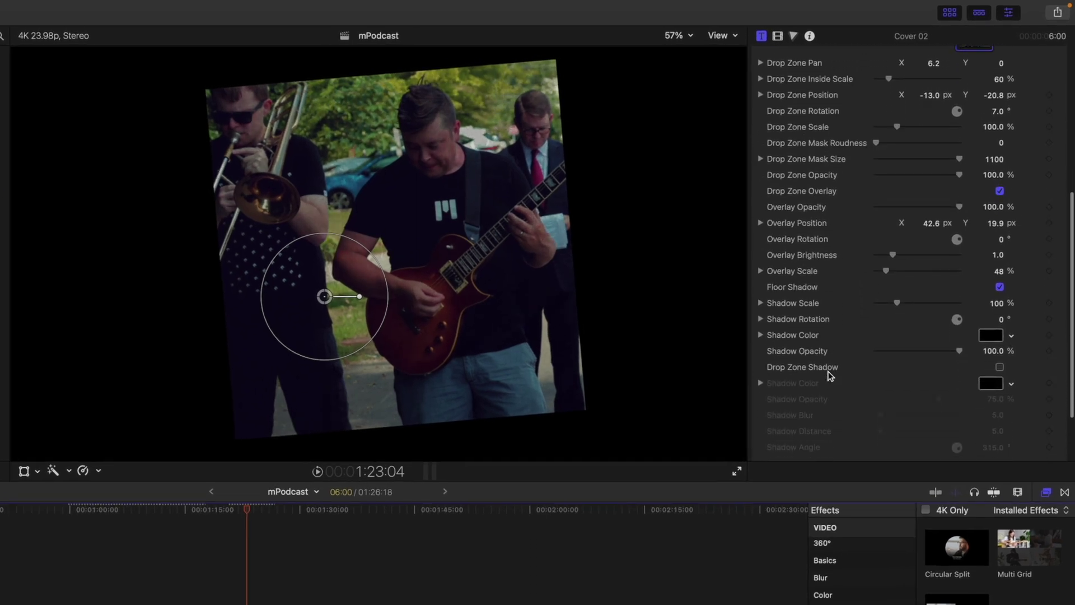
Turn on Cover 02's Background, lower Background Opacity to about 21%, and turn the background back off
{"action": "scroll", "coordinate": [897, 302], "scroll_direction": "down", "scroll_amount": 3}
{"action": "left_click", "coordinate": [1000, 413]}
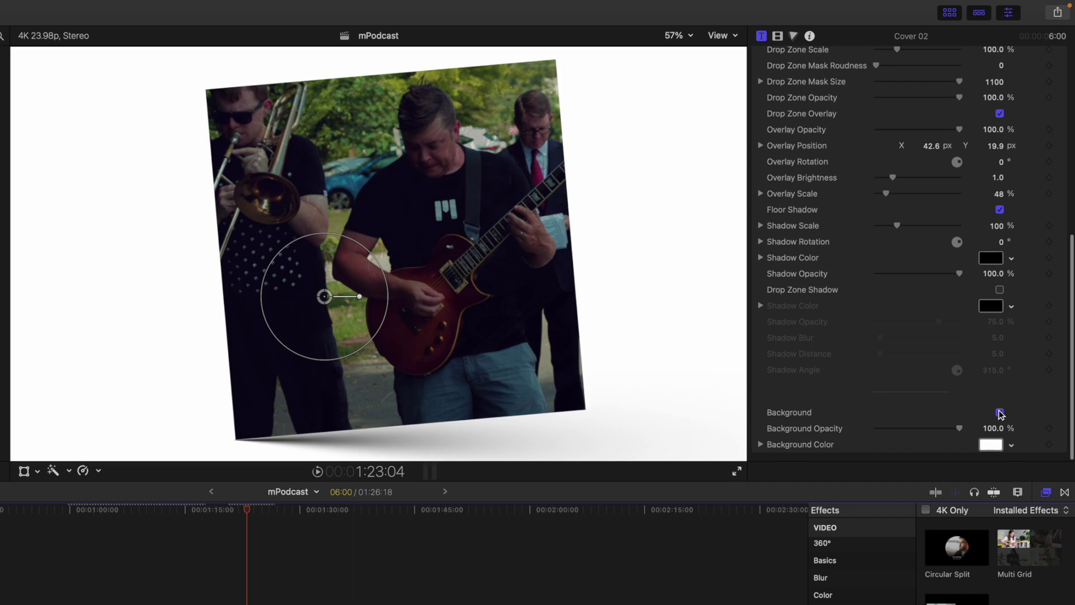
{"action": "mouse_move", "coordinate": [323, 294]}
{"action": "left_mouse_down"}
{"action": "mouse_move", "coordinate": [317, 261]}
{"action": "mouse_move", "coordinate": [348, 240]}
{"action": "mouse_move", "coordinate": [312, 288]}
{"action": "mouse_move", "coordinate": [324, 296]}
{"action": "left_mouse_up"}
{"action": "left_click", "coordinate": [999, 412]}
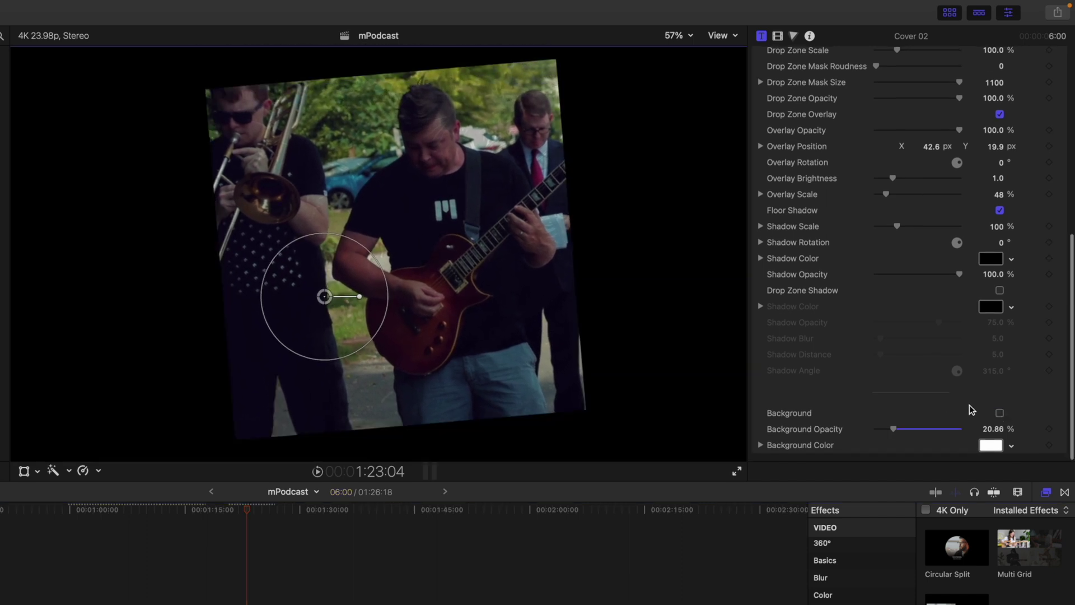
Shrink Cover 02's content slightly and move it up and to the right in the frame
{"action": "left_click_drag", "start_coordinate": [366, 255], "coordinate": [362, 258]}
{"action": "left_click_drag", "start_coordinate": [333, 300], "coordinate": [404, 271]}
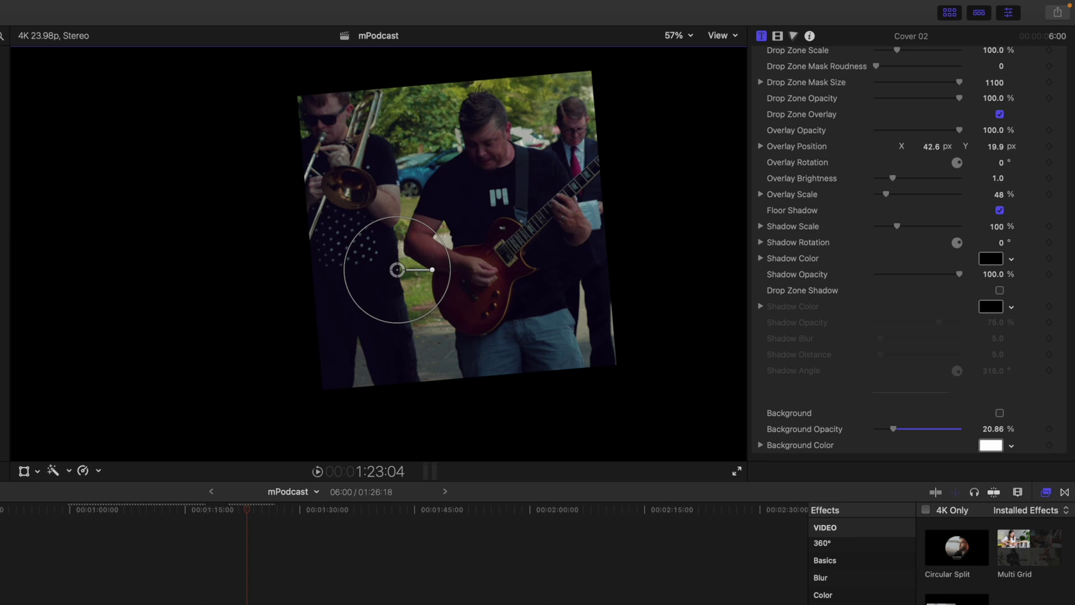
{"action": "left_click", "coordinate": [4, 56]}
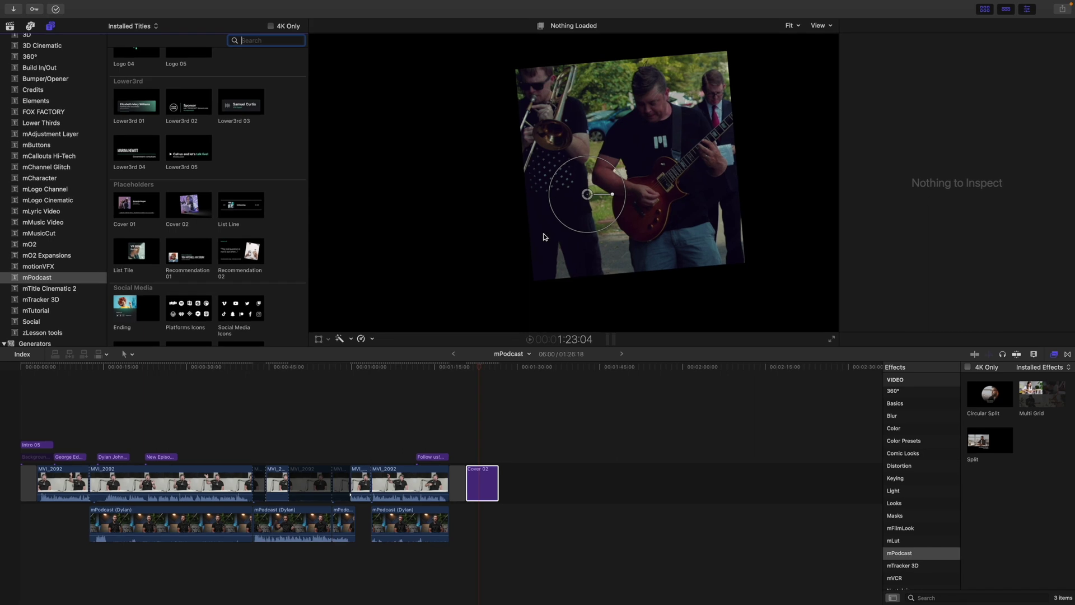
Append a section of the speaker clip with the plant background and a 16-second section of MVI_2092 after the Cover 02 title
{"action": "left_click_drag", "start_coordinate": [478, 368], "coordinate": [440, 368]}
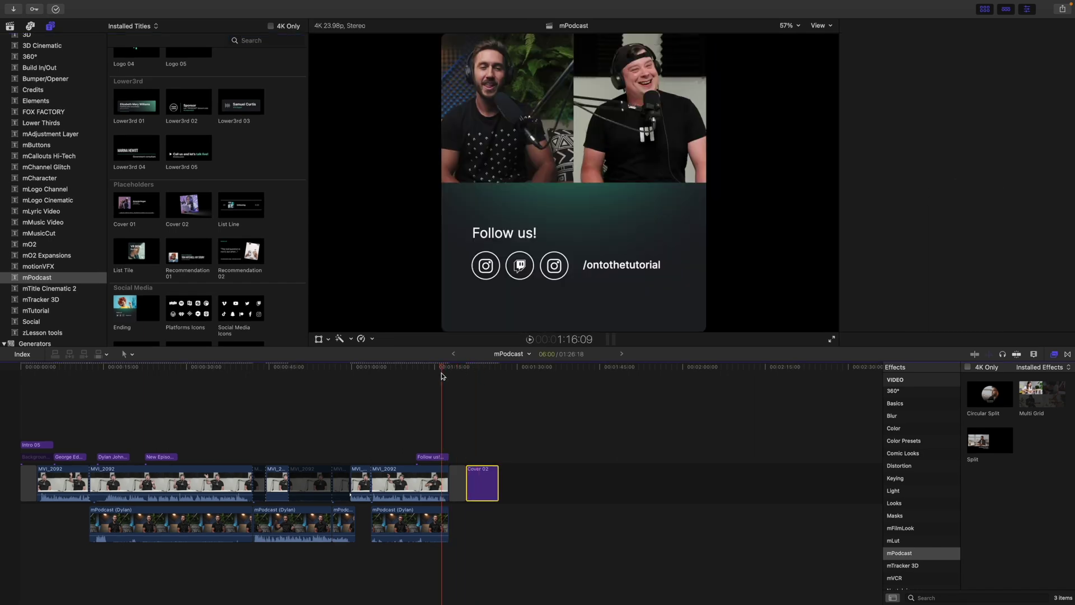
{"action": "left_click", "coordinate": [10, 26]}
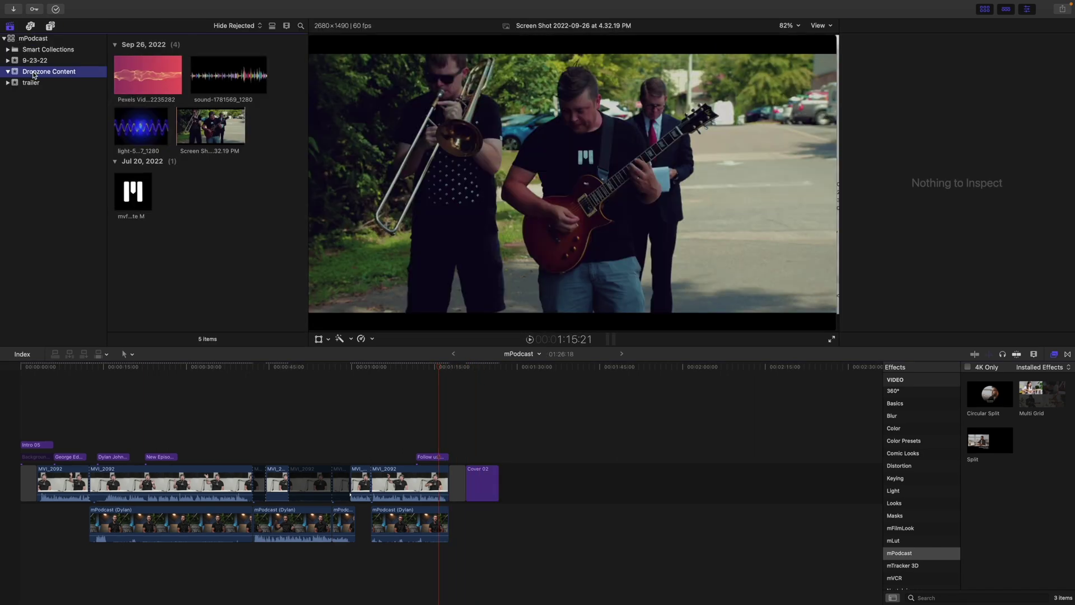
{"action": "left_click", "coordinate": [35, 39]}
{"action": "scroll", "coordinate": [209, 167], "scroll_direction": "down", "scroll_amount": 5}
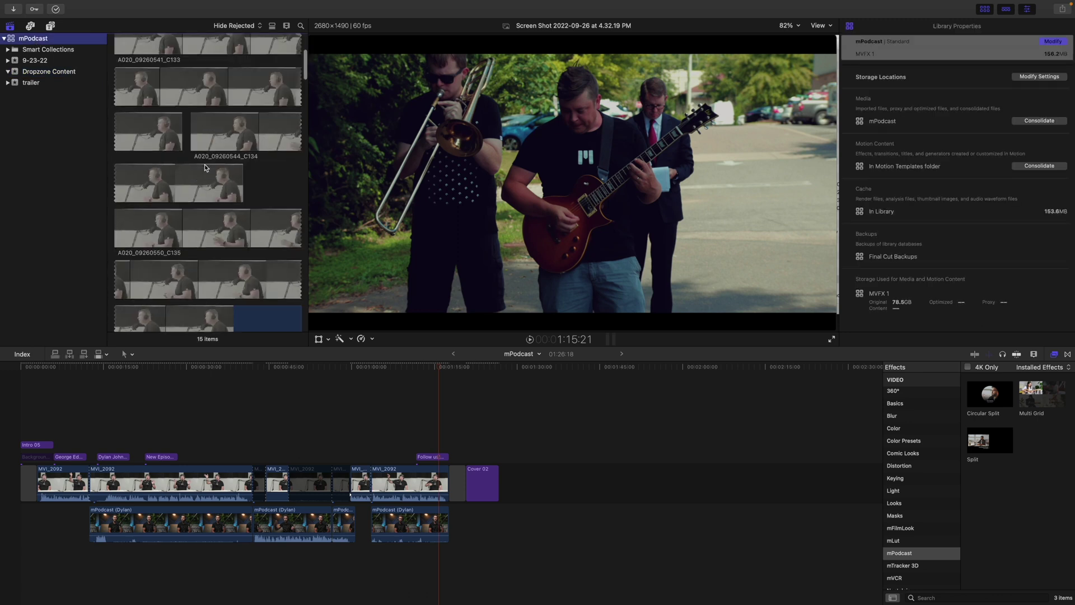
{"action": "scroll", "coordinate": [209, 166], "scroll_direction": "down", "scroll_amount": 10}
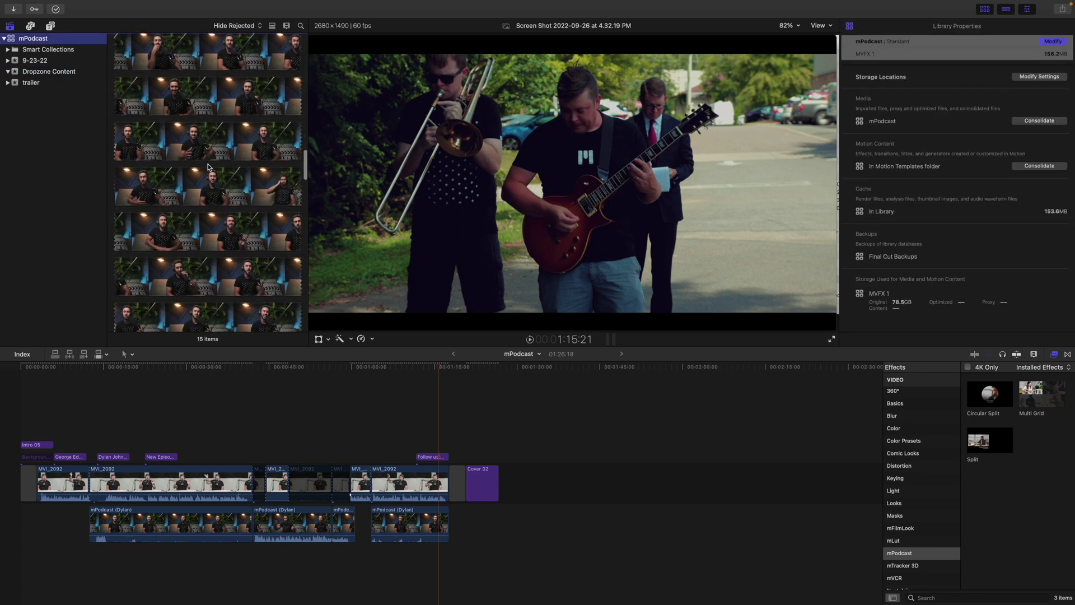
{"action": "scroll", "coordinate": [209, 167], "scroll_direction": "down", "scroll_amount": 1}
{"action": "left_click", "coordinate": [199, 132]}
{"action": "key", "text": "e"}
{"action": "left_click", "coordinate": [616, 484]}
Add the mPodcast Transition 02 between the two appended speaker clips and play it back
{"action": "left_click_drag", "start_coordinate": [611, 396], "coordinate": [574, 401]}
{"action": "left_click", "coordinate": [1067, 355]}
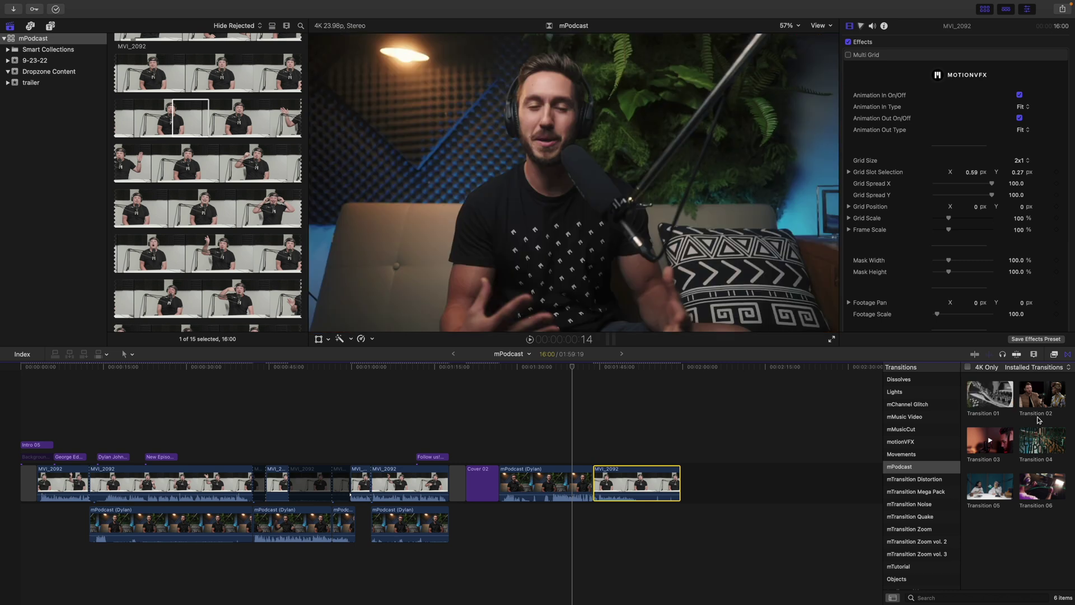
{"action": "left_click_drag", "start_coordinate": [1037, 398], "coordinate": [590, 480]}
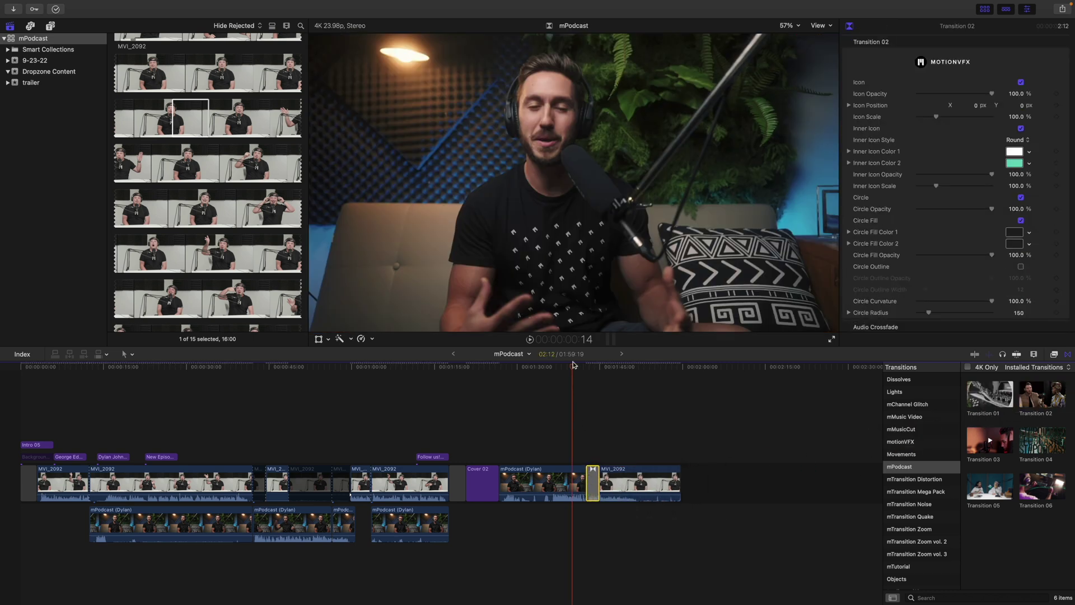
{"action": "key", "text": "space"}
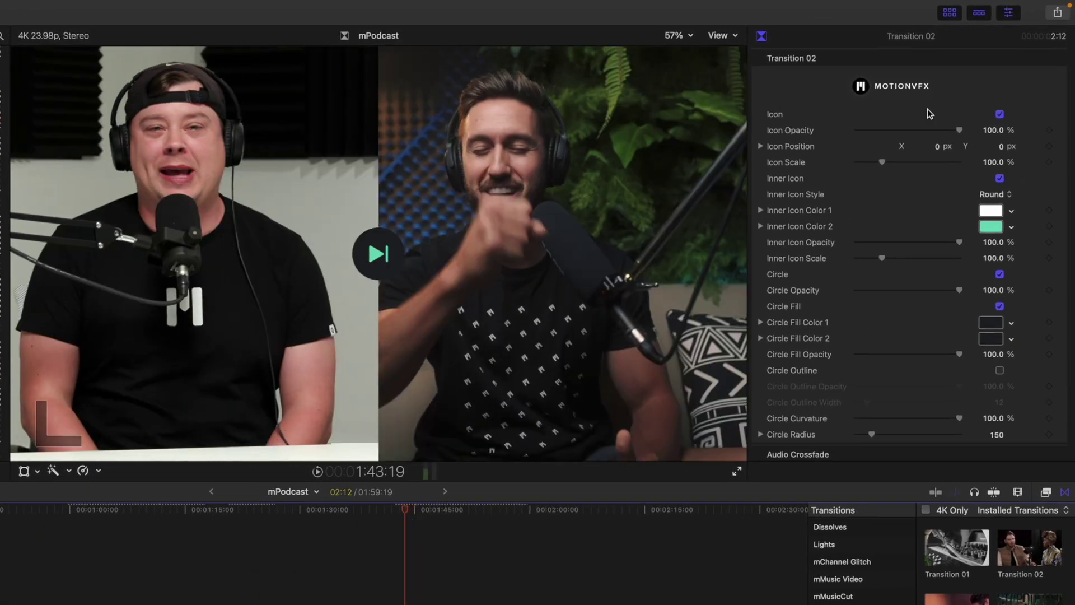
Try Transition 02's Icon, Icon Opacity and Inner Icon controls and restore them
{"action": "left_click", "coordinate": [1000, 115]}
{"action": "left_click", "coordinate": [1000, 114]}
{"action": "left_click_drag", "start_coordinate": [961, 134], "coordinate": [934, 149]}
{"action": "left_click", "coordinate": [1000, 178]}
{"action": "left_click", "coordinate": [999, 178]}
Toggle Transition 02's Circle off and back on to compare the icon with and without it
{"action": "scroll", "coordinate": [829, 252], "scroll_direction": "down", "scroll_amount": 1}
{"action": "scroll", "coordinate": [829, 252], "scroll_direction": "down", "scroll_amount": 3}
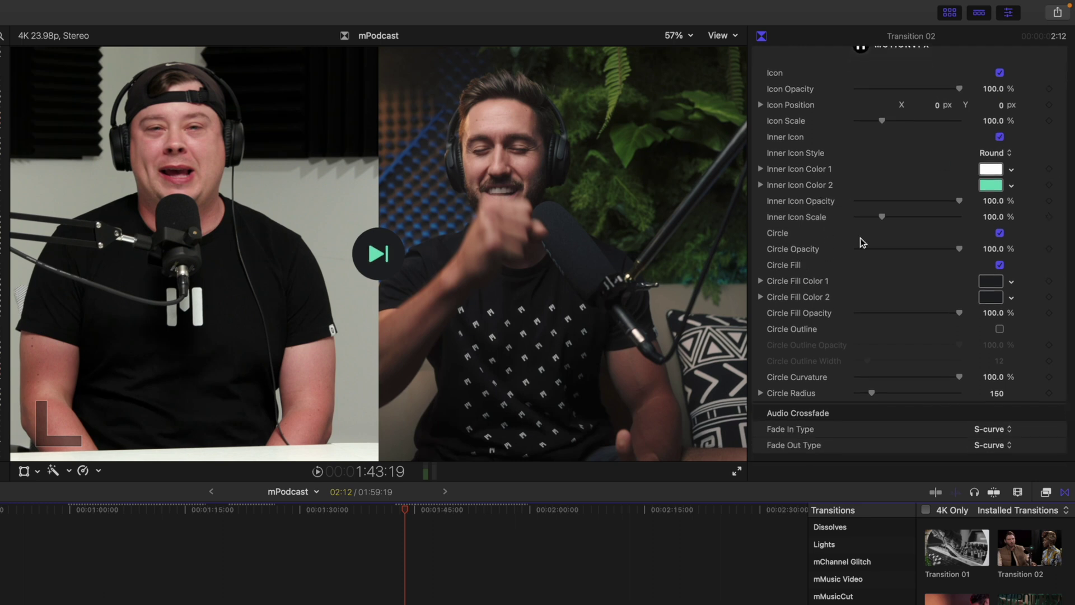
{"action": "left_click", "coordinate": [1000, 233]}
{"action": "left_click", "coordinate": [999, 233]}
{"action": "left_click", "coordinate": [1000, 233]}
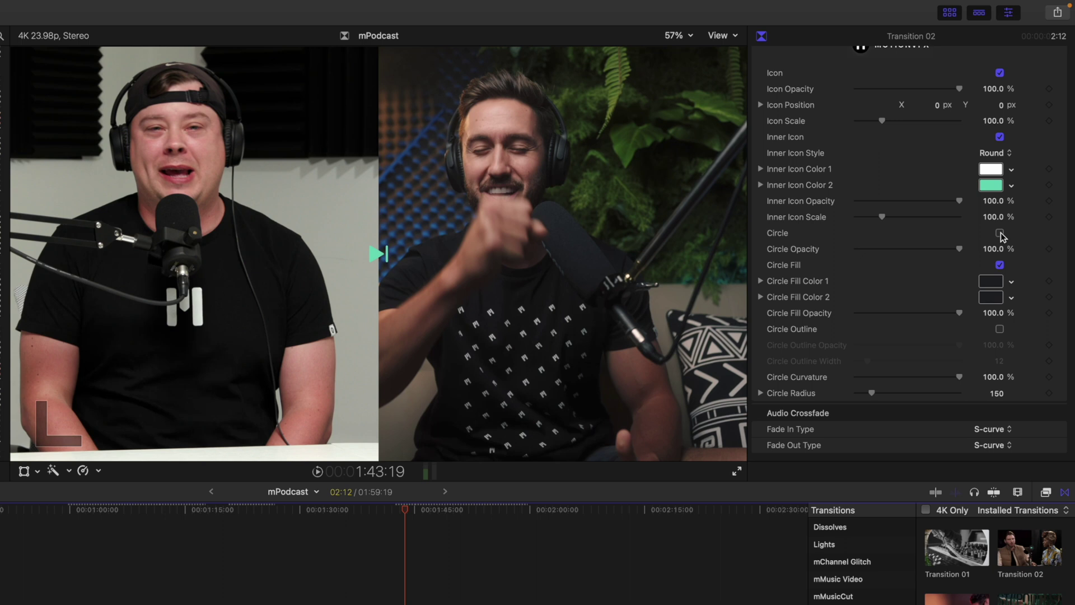
{"action": "left_click", "coordinate": [999, 233]}
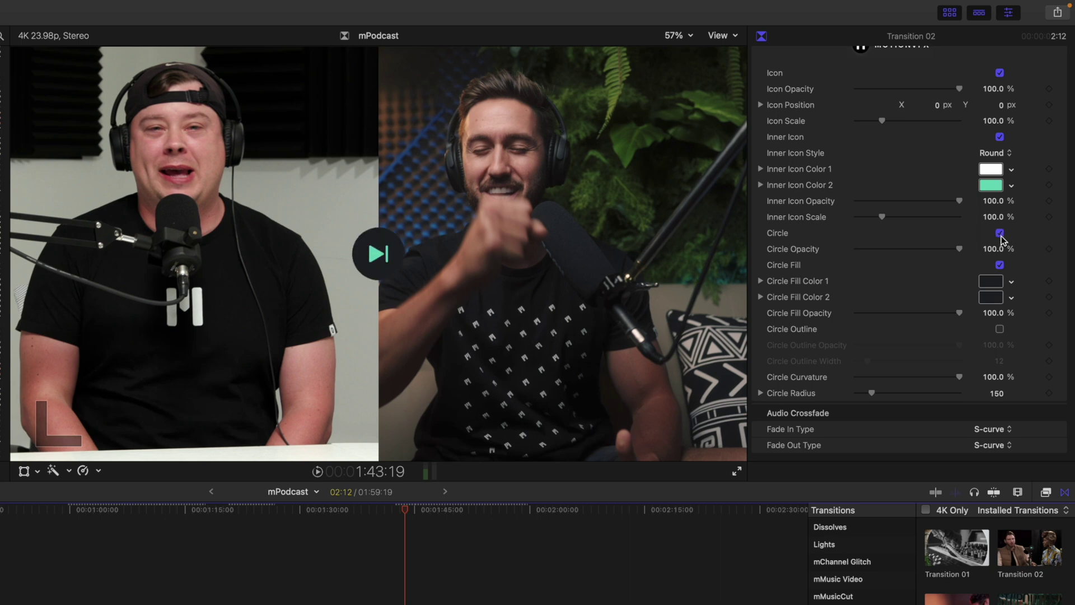
Try changing Transition 02's Circle Fill and Circle Fill Opacity, and undo the change
{"action": "left_click", "coordinate": [999, 265]}
{"action": "left_click_drag", "start_coordinate": [959, 313], "coordinate": [958, 312]}
{"action": "scroll", "coordinate": [949, 314], "scroll_direction": "up", "scroll_amount": 1}
{"action": "key", "text": "super+z"}
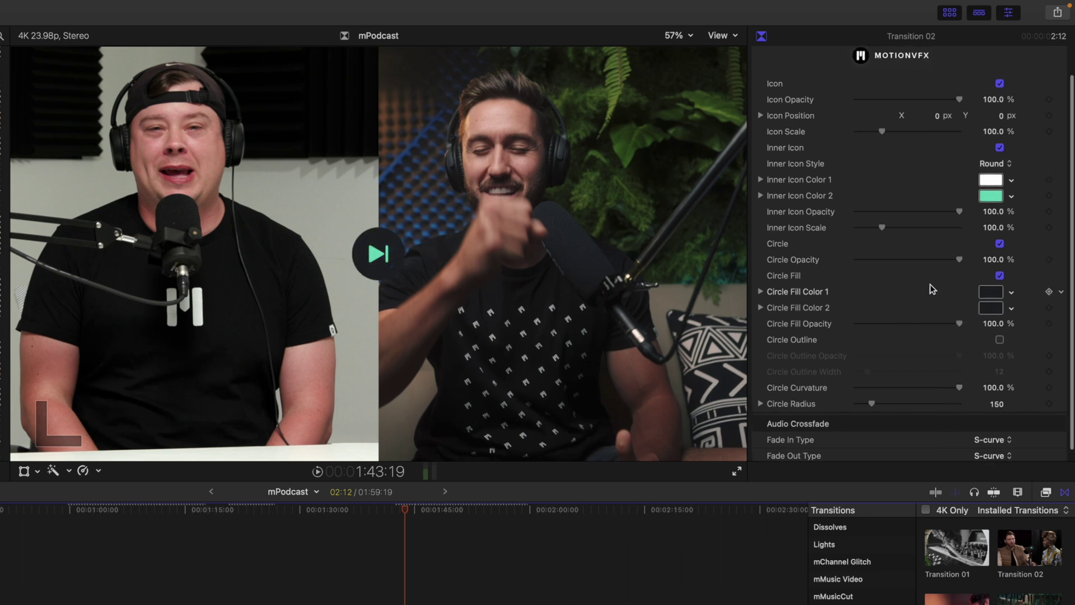